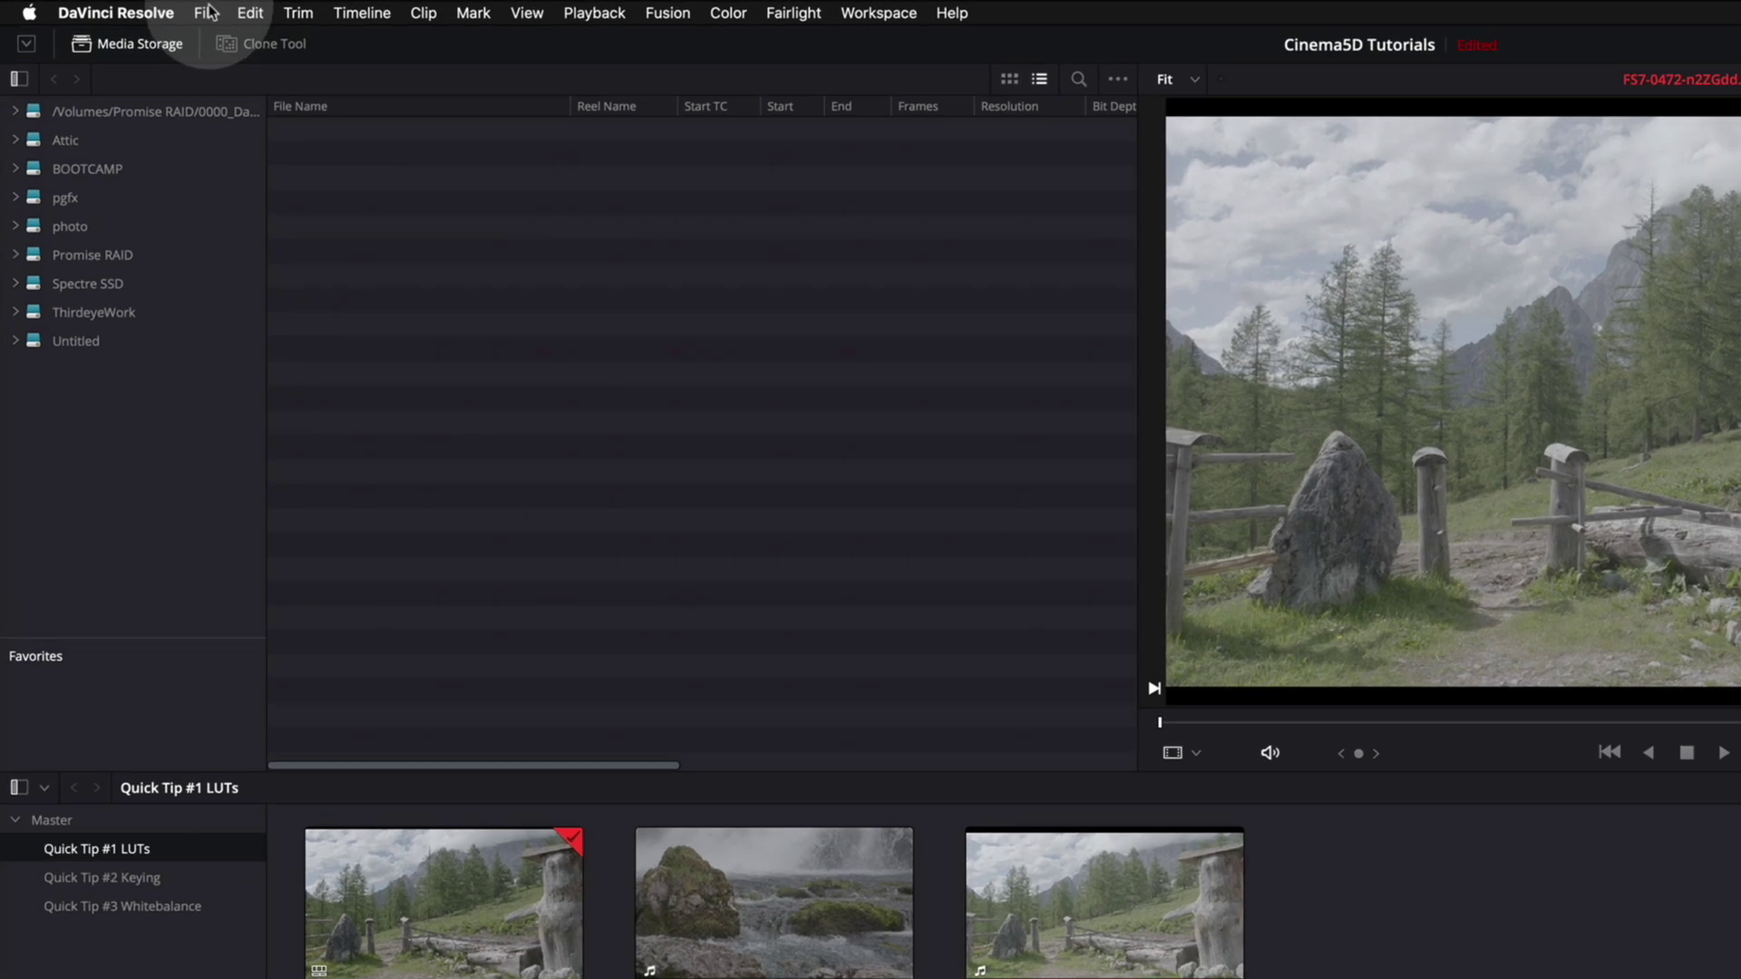
In Project Settings > Color Management, set Color science to DaVinci YRGB and save the settings.
{"action": "left_click", "coordinate": [171, 9]}
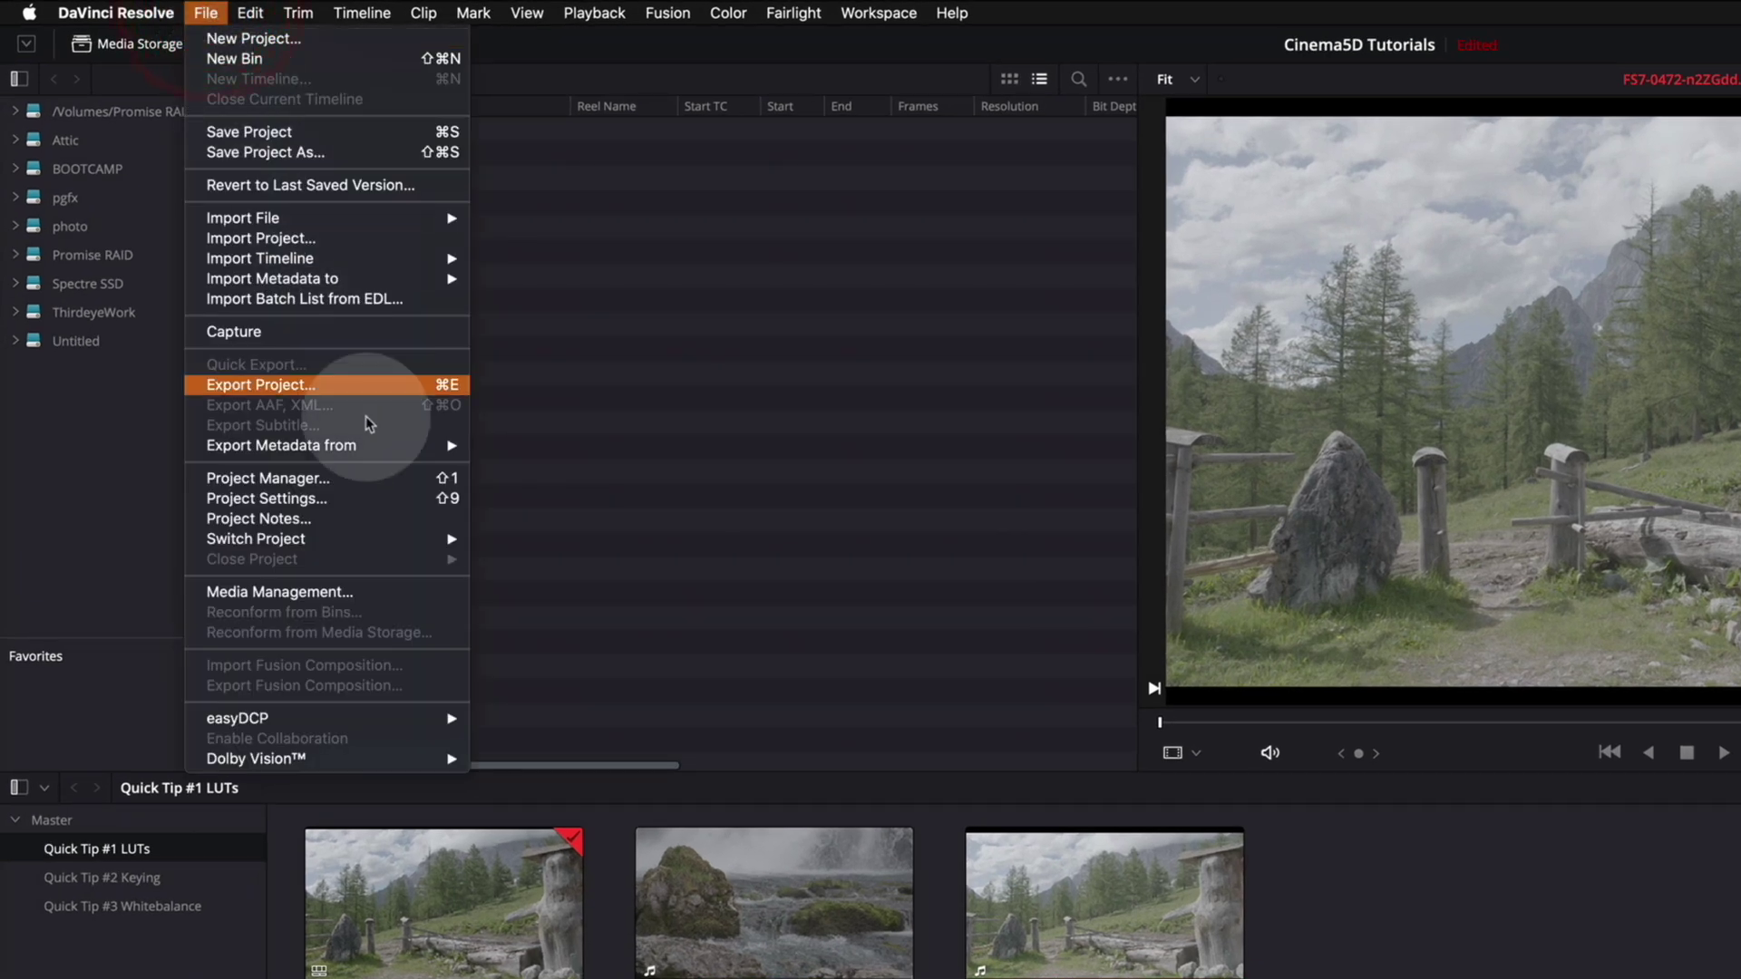
{"action": "left_click", "coordinate": [363, 497]}
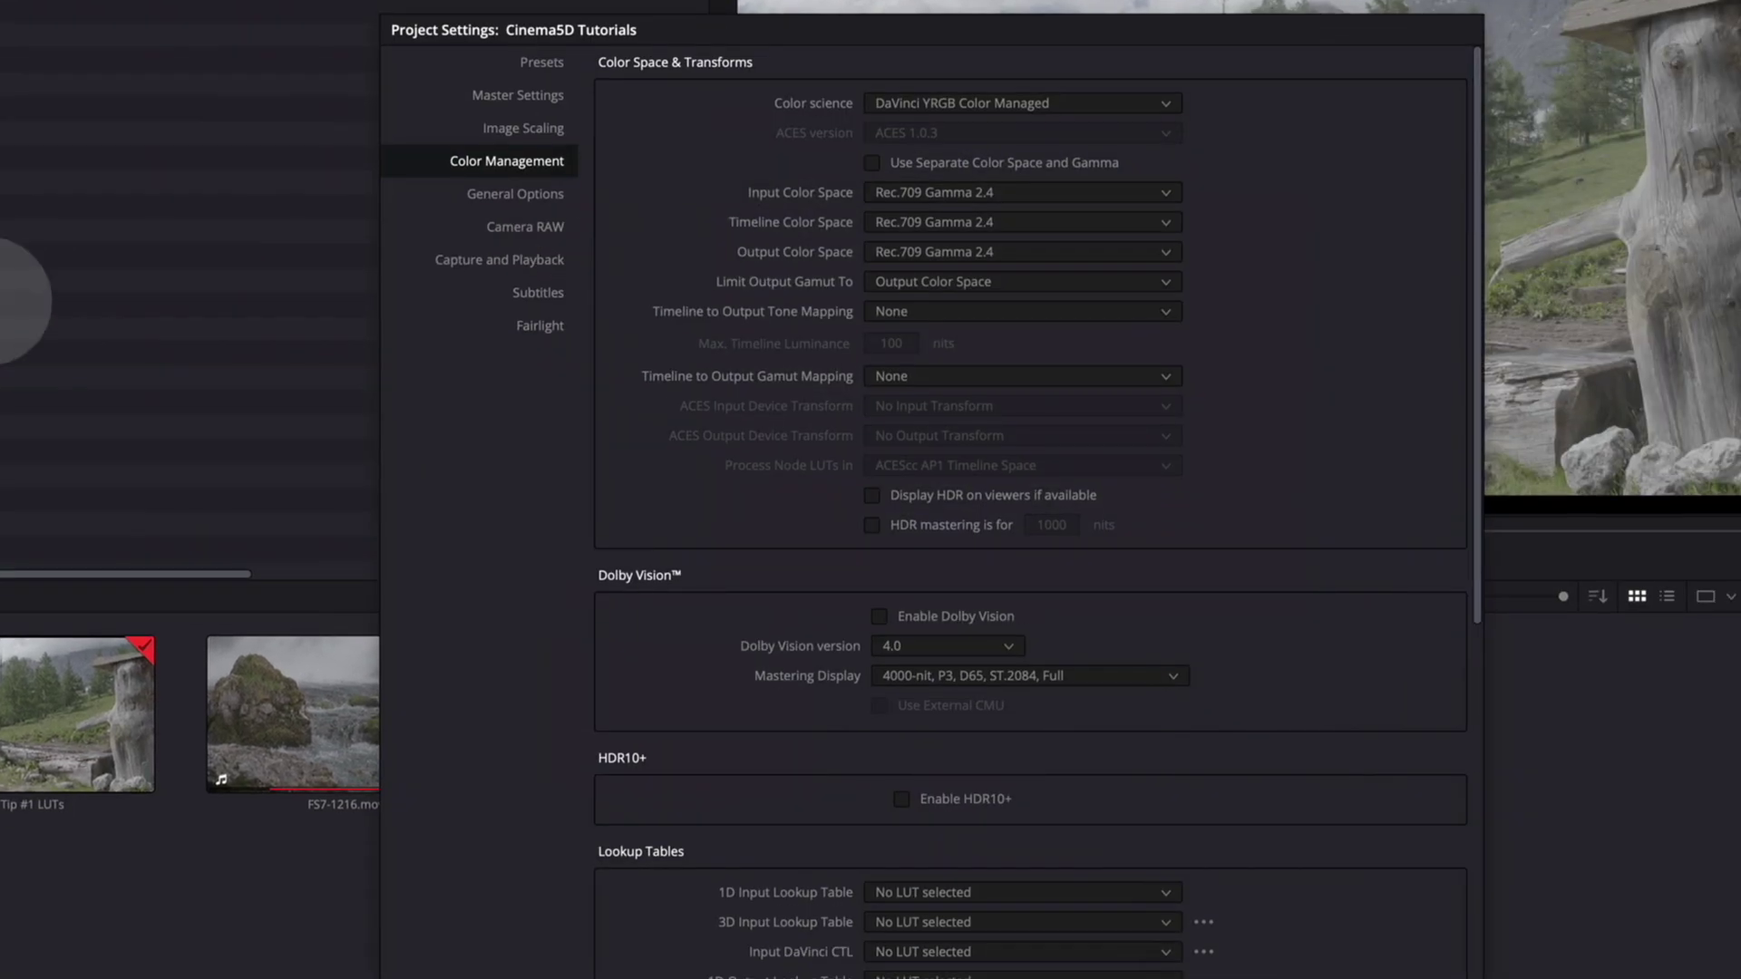
{"action": "left_click", "coordinate": [521, 170]}
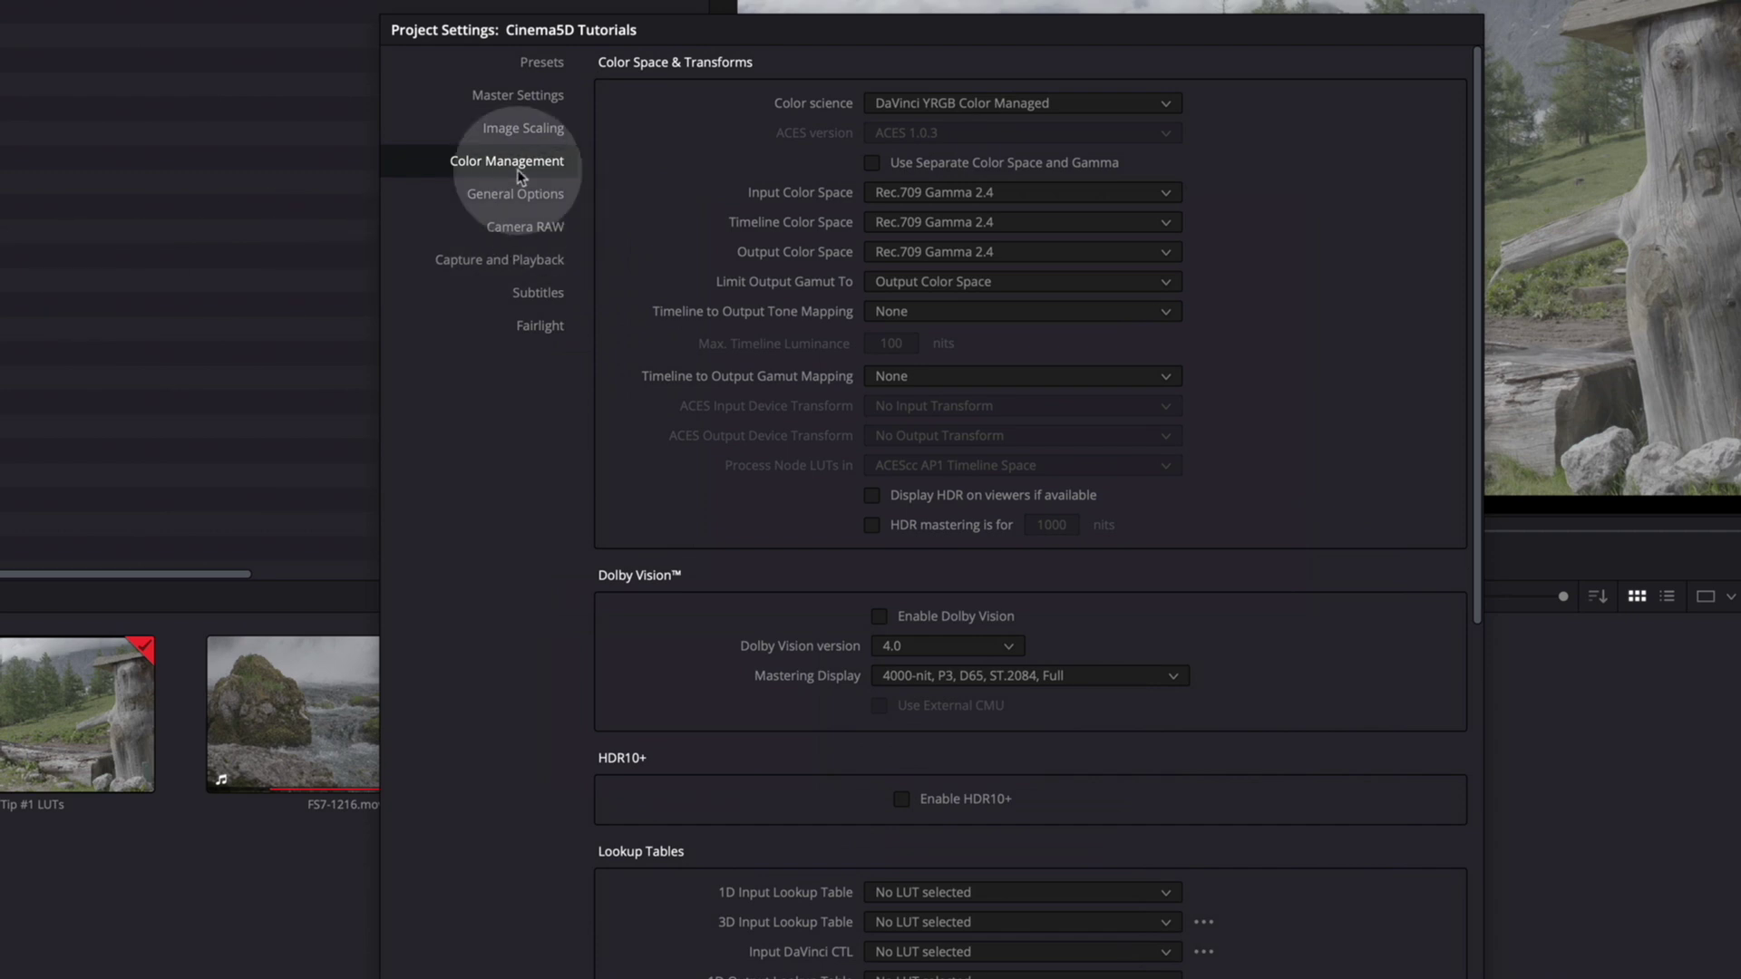
{"action": "left_click", "coordinate": [1102, 107]}
{"action": "left_click", "coordinate": [1049, 131]}
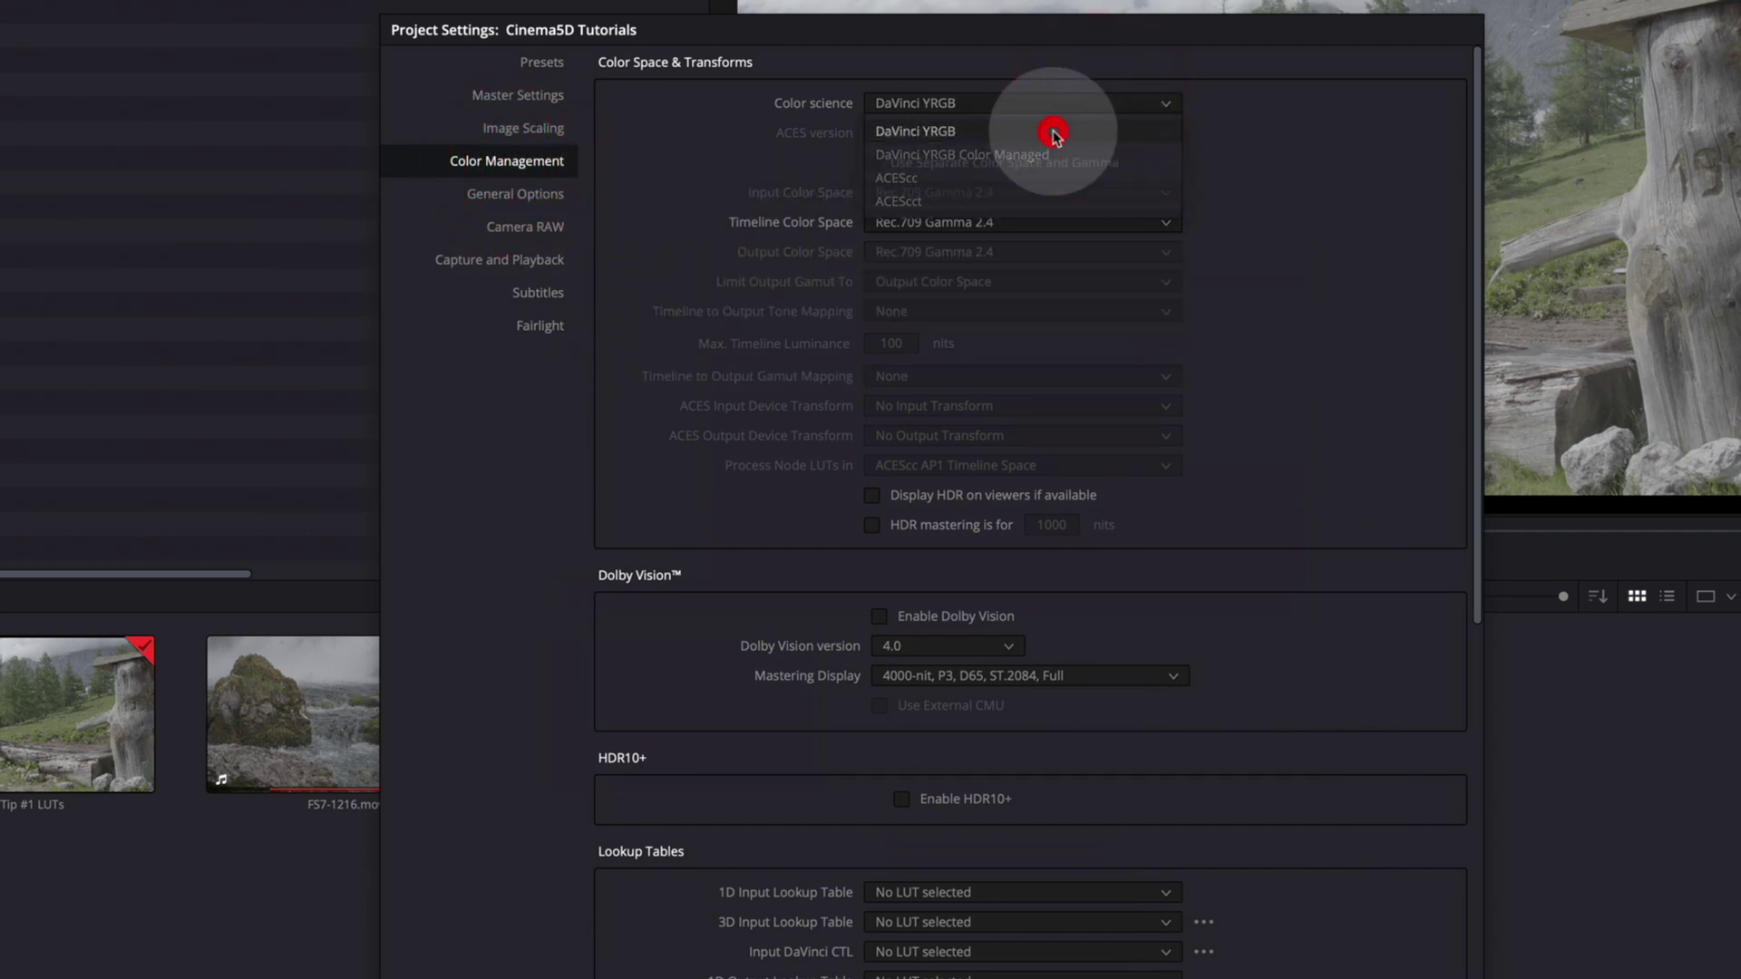
{"action": "left_click", "coordinate": [997, 107]}
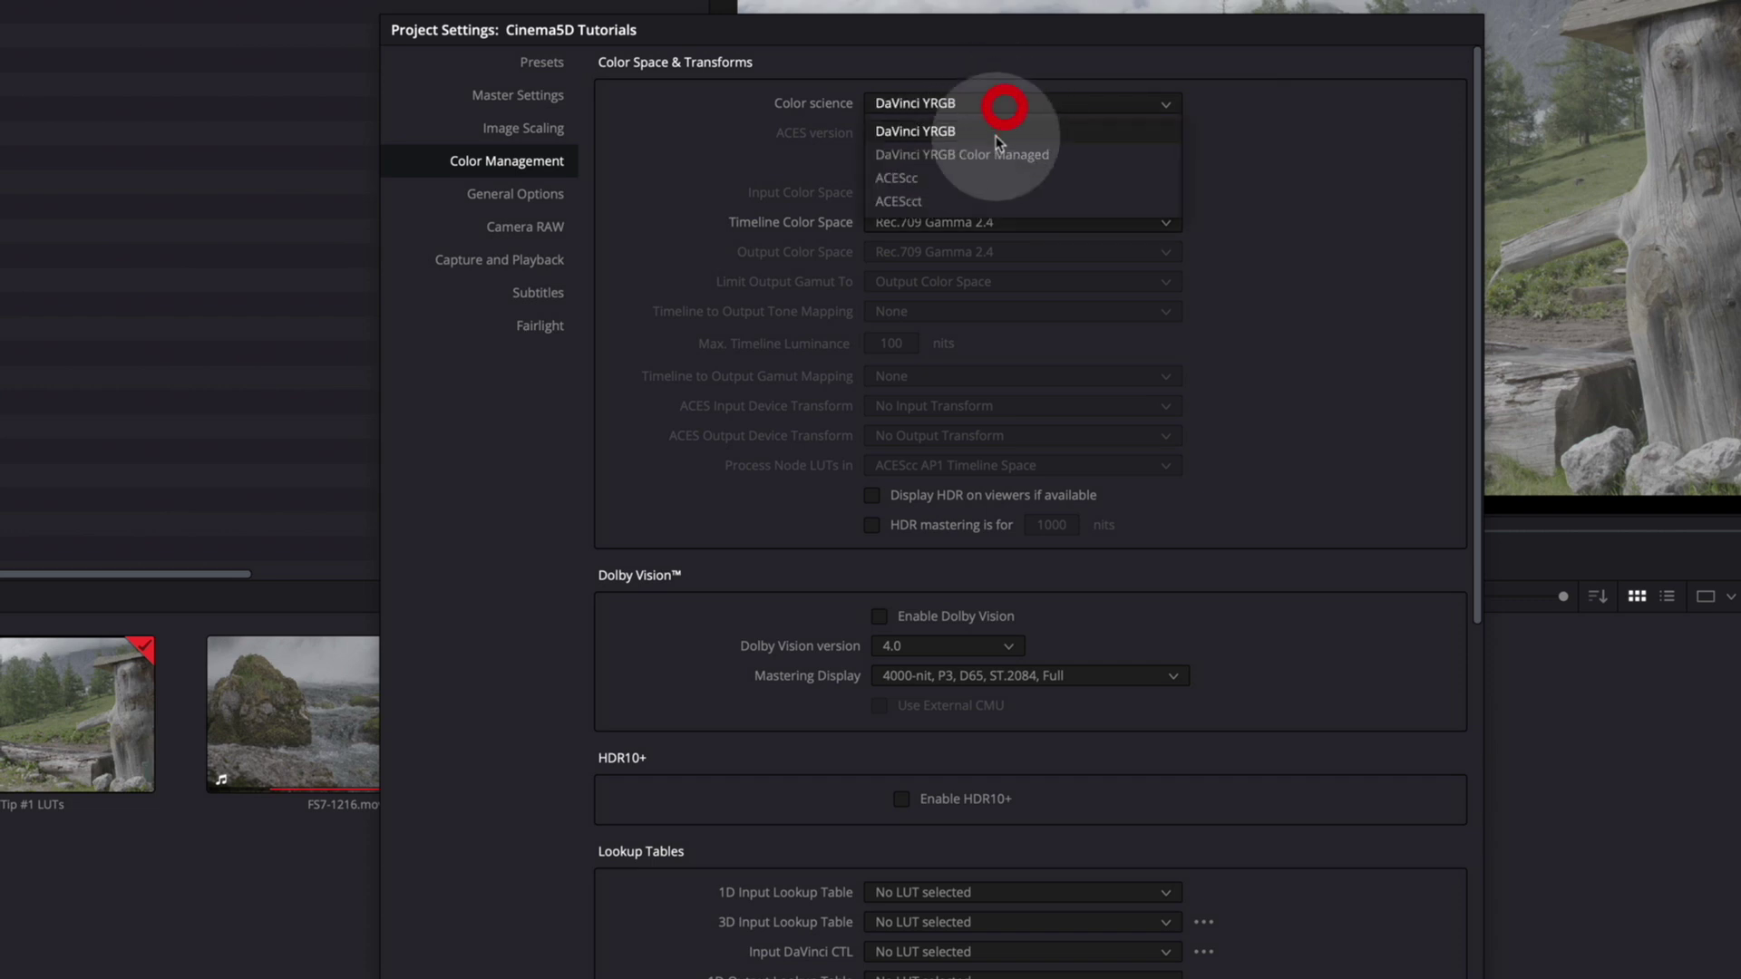
{"action": "left_click", "coordinate": [1003, 134]}
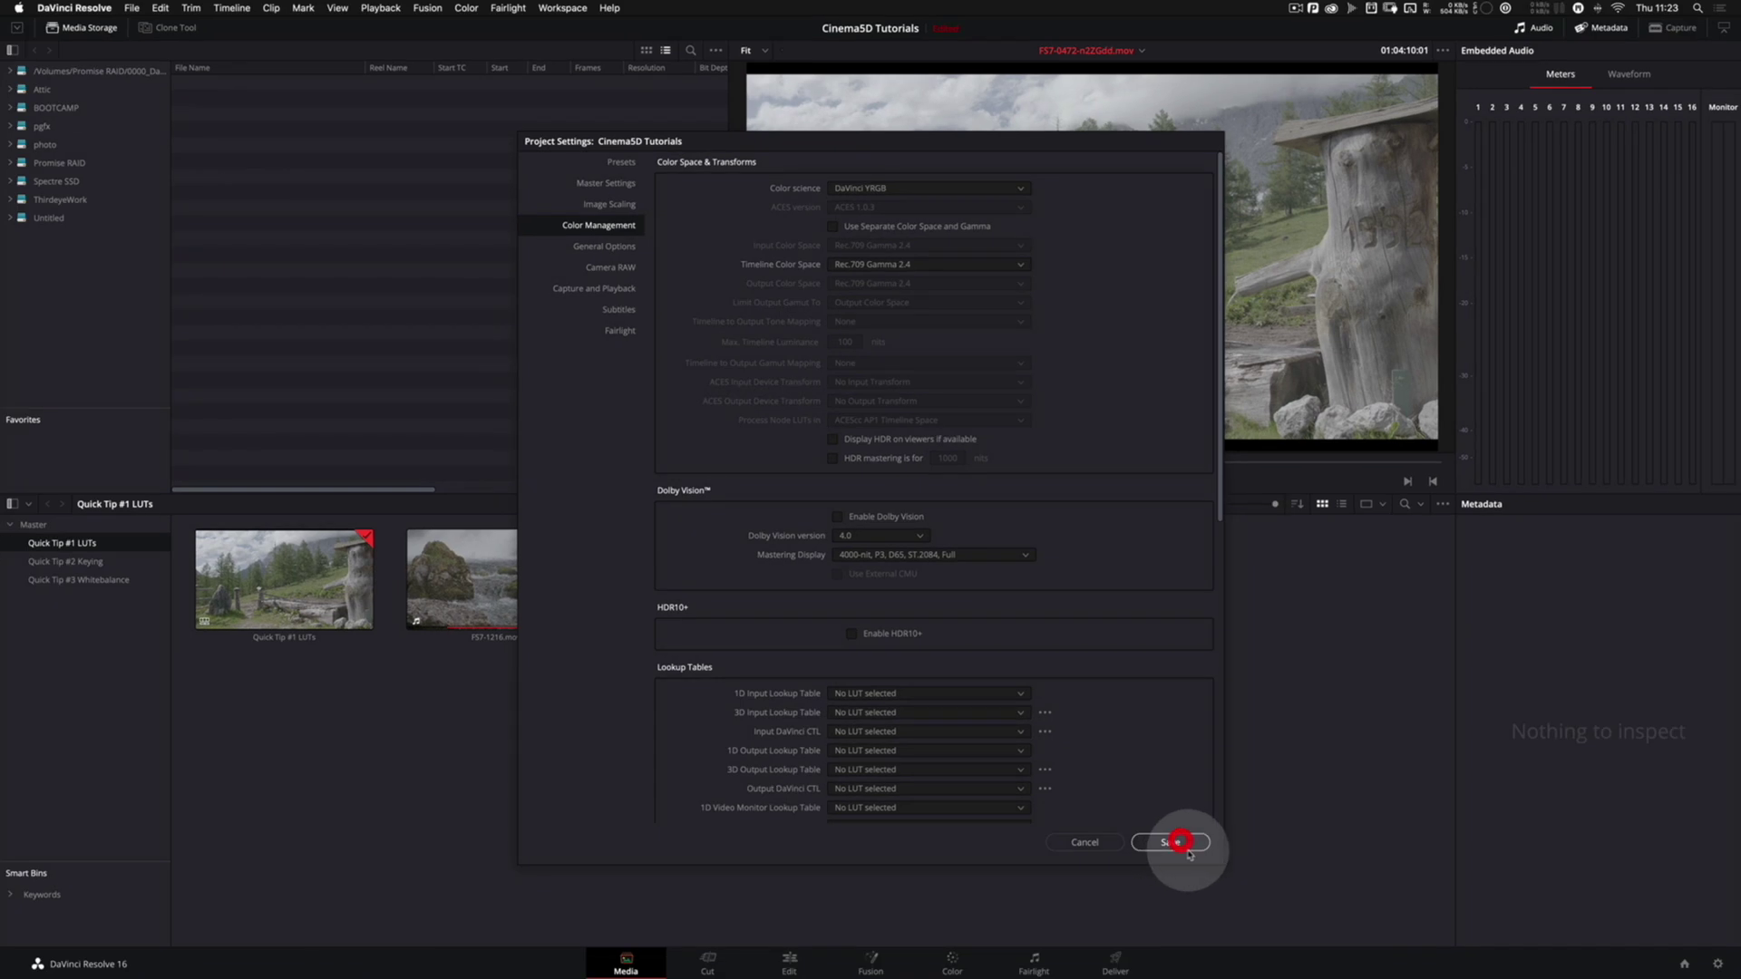
{"action": "left_click", "coordinate": [1183, 845]}
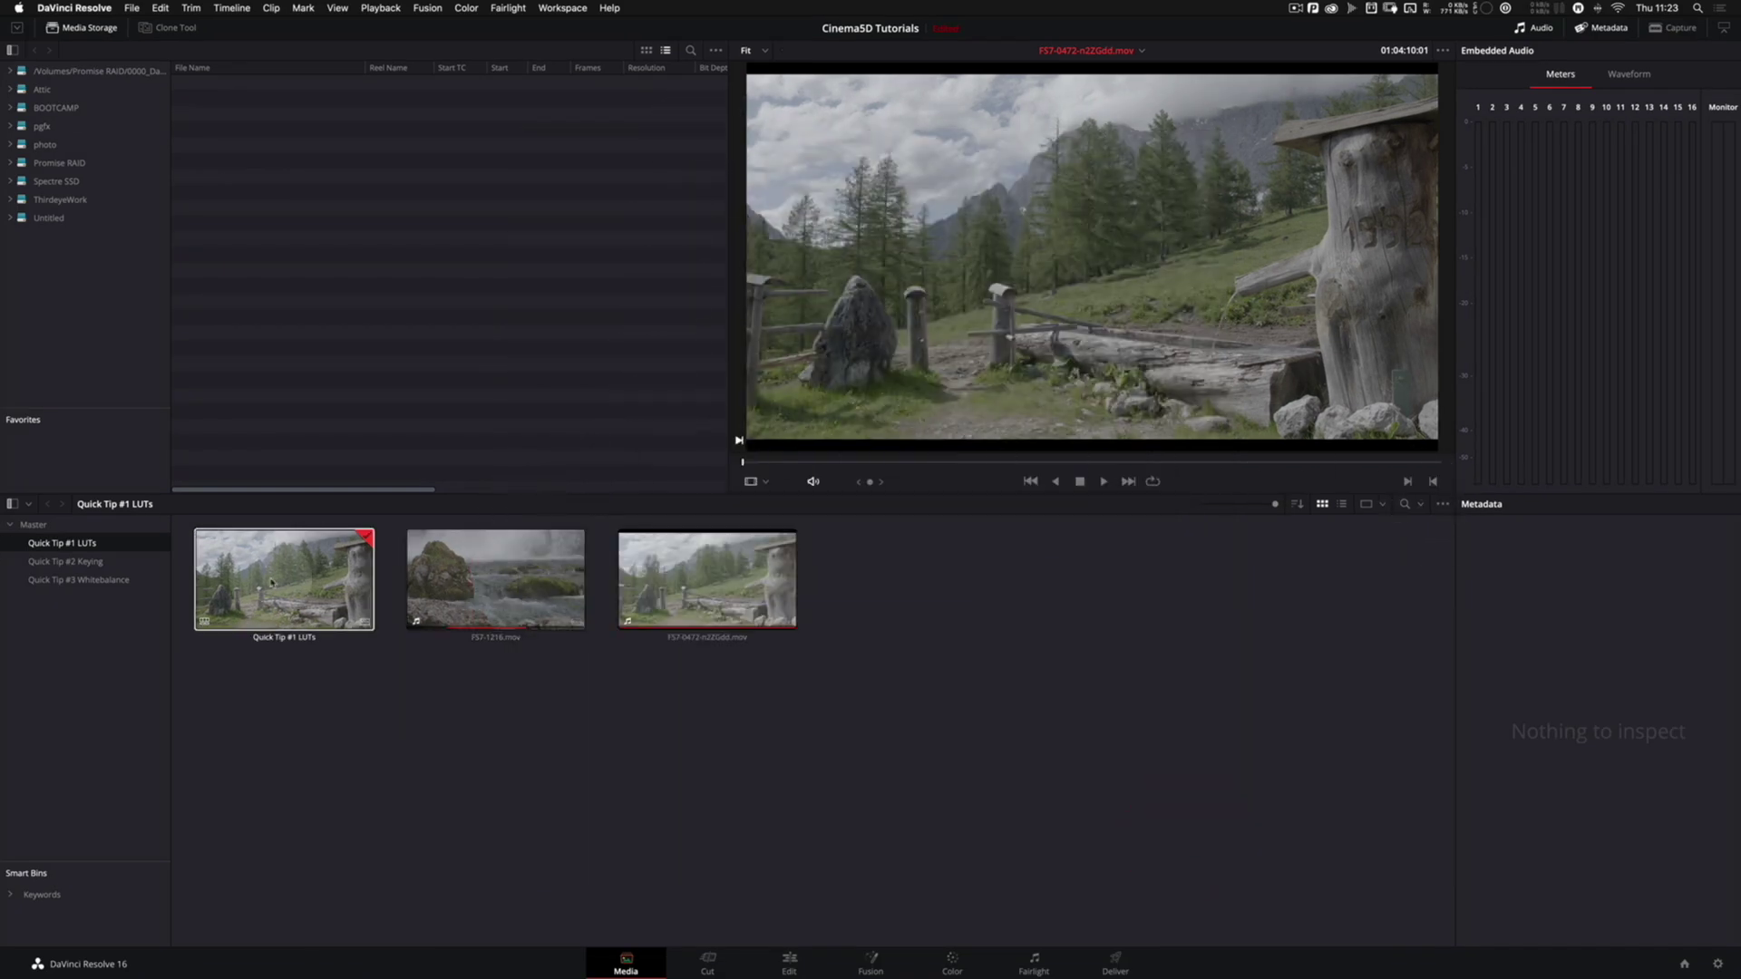
Preview FS7-1216.mov and FS7-0472.mov in the viewer, finishing on the meadow clip FS7-0472.
{"action": "left_click", "coordinate": [685, 593]}
{"action": "left_click", "coordinate": [685, 593]}
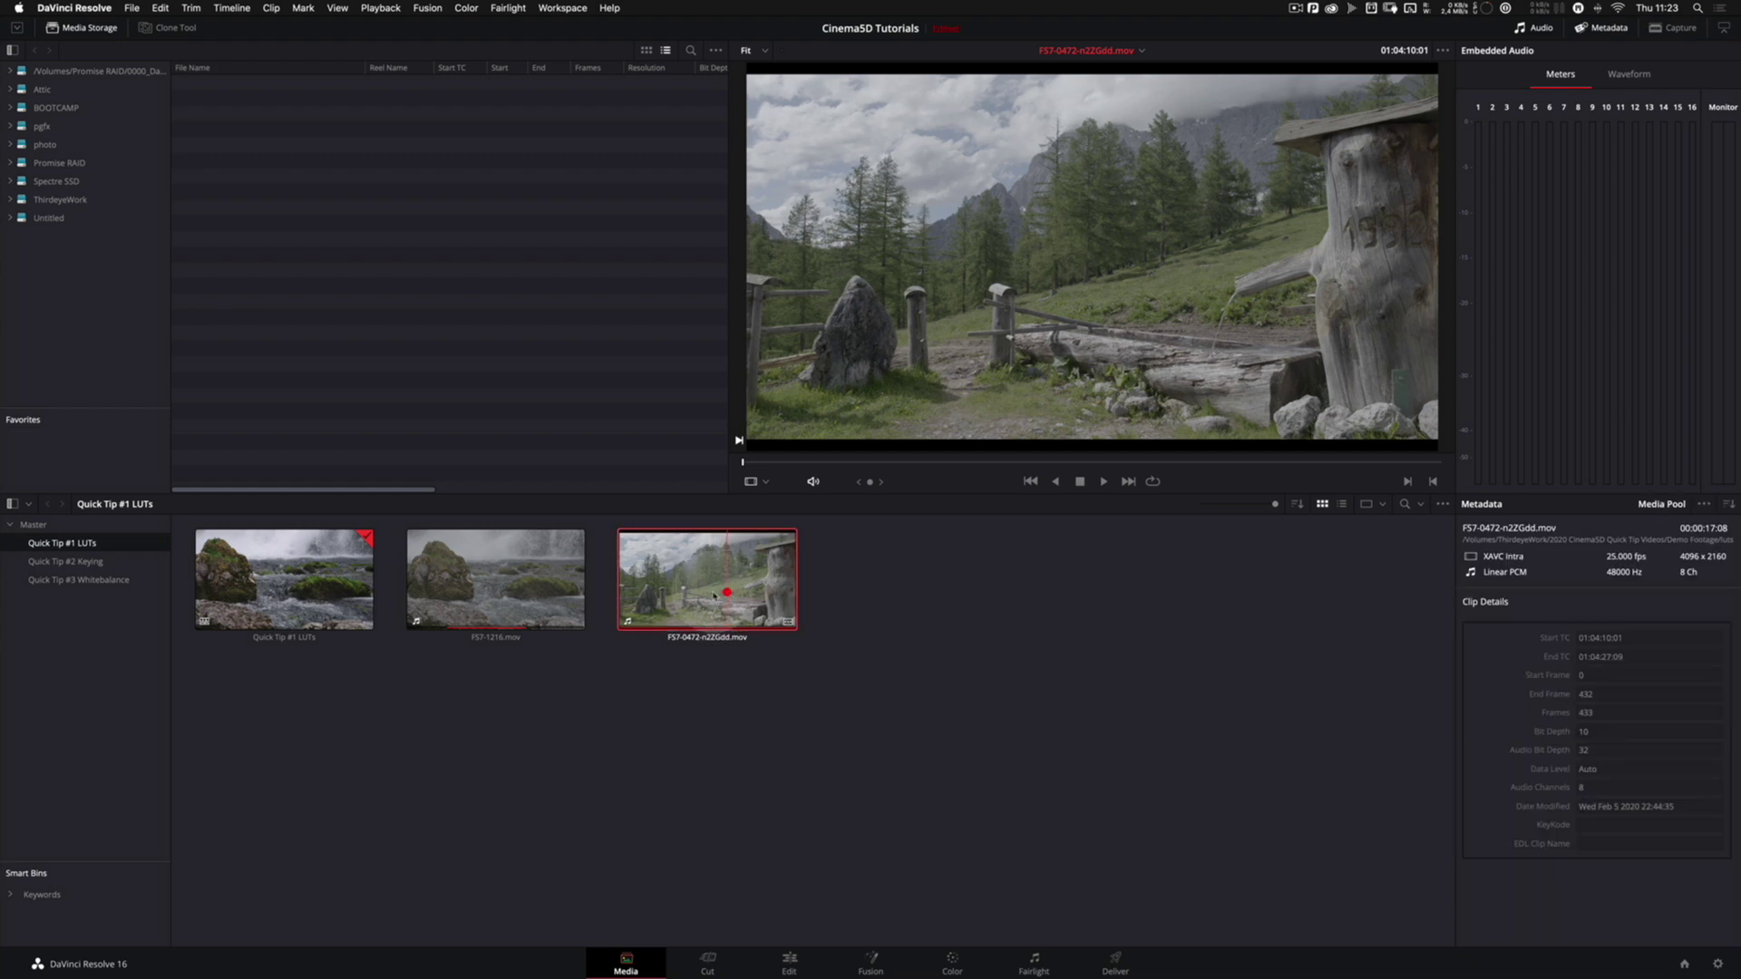
{"action": "left_click", "coordinate": [543, 578]}
{"action": "left_click", "coordinate": [695, 585]}
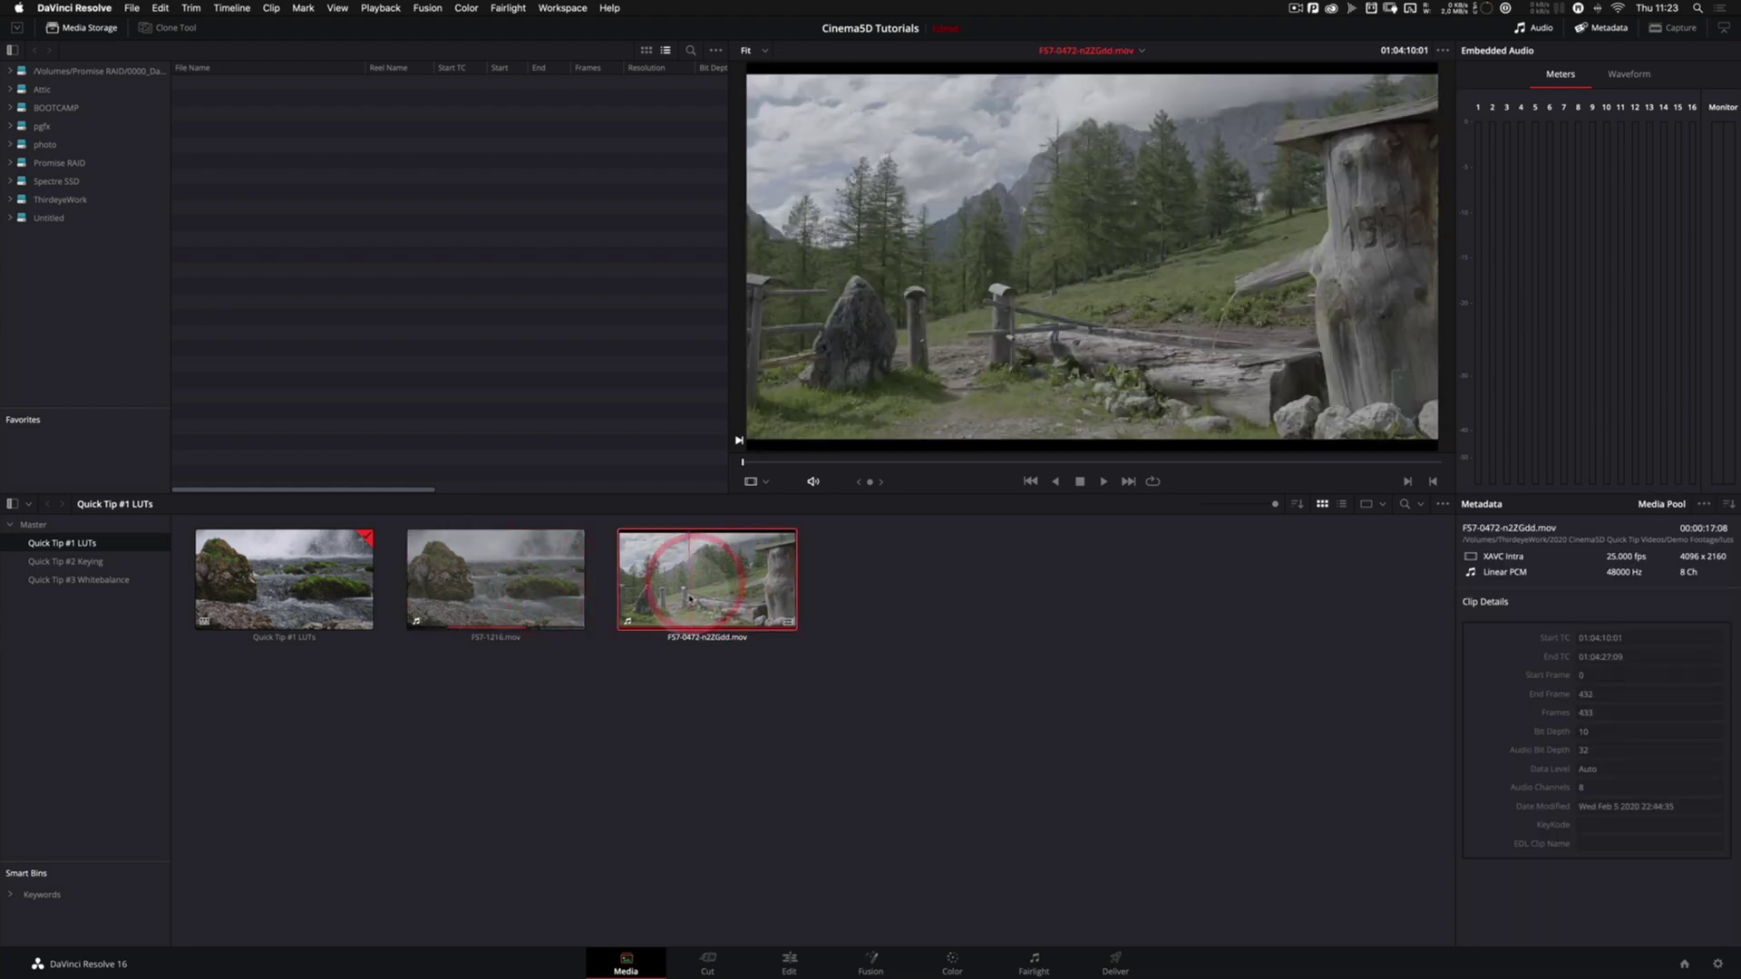
{"action": "left_click", "coordinate": [545, 573]}
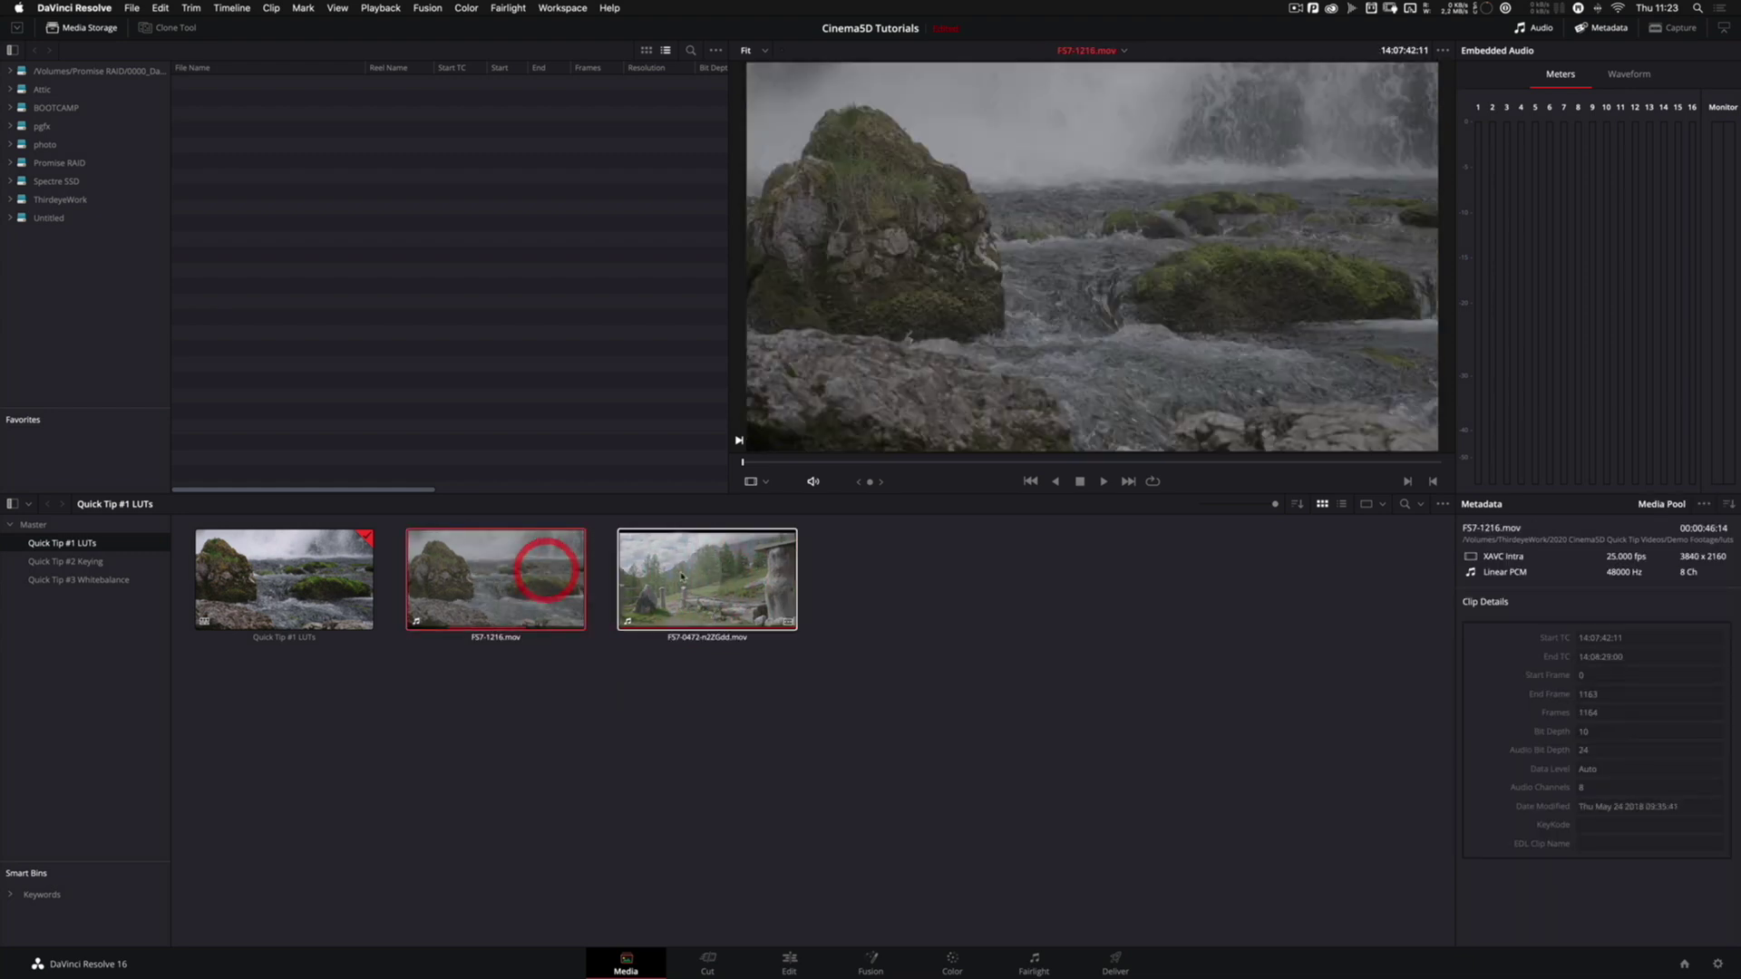
{"action": "left_click", "coordinate": [682, 577]}
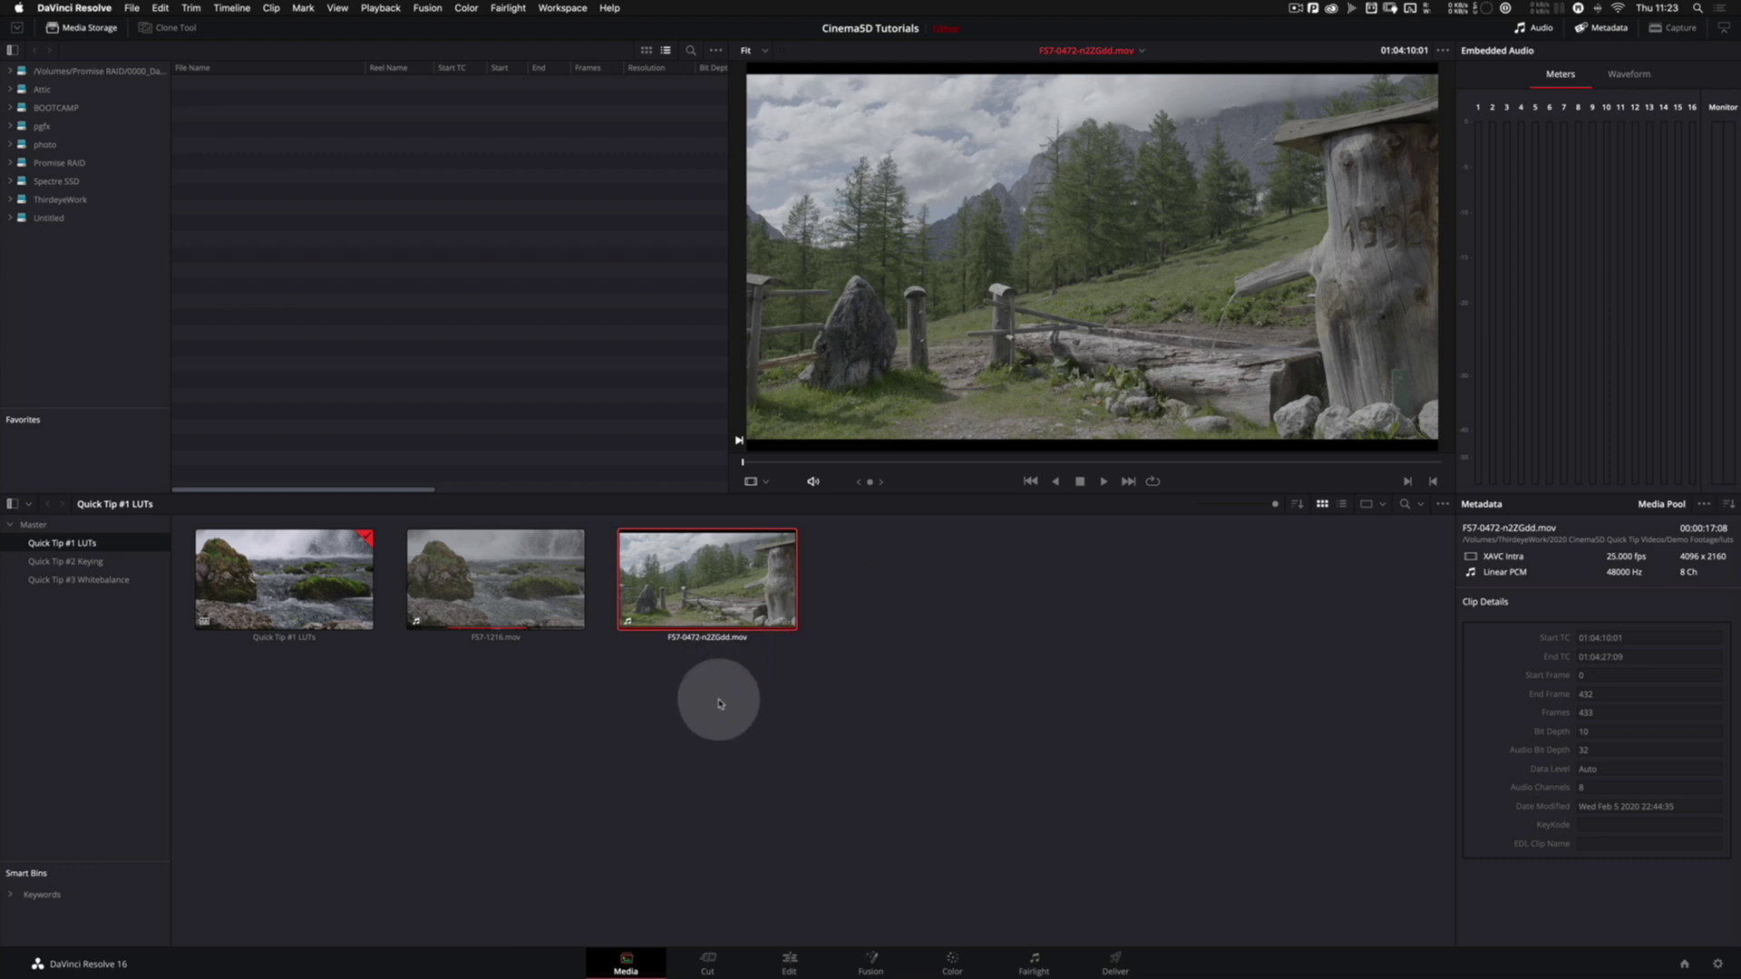
Apply the Sony SLog3SGamut3.CineToLC-709TypeA 3D LUT to both selected log clips.
{"action": "left_click_drag", "start_coordinate": [733, 712], "coordinate": [494, 564]}
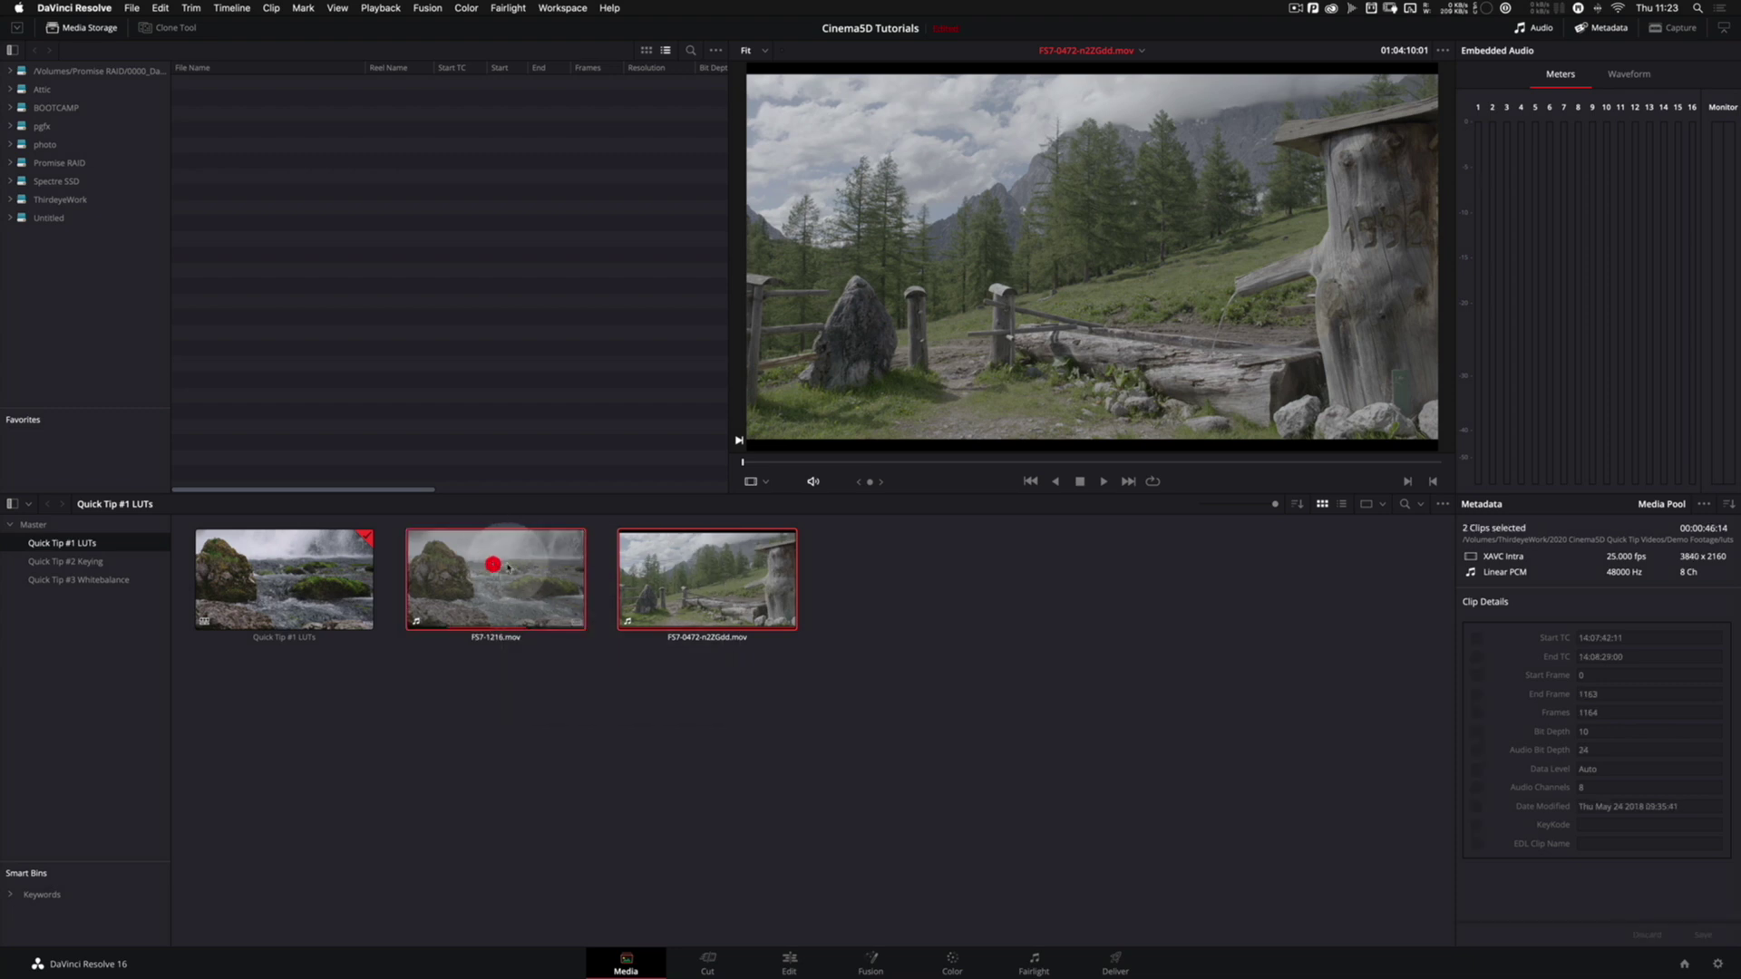
{"action": "right_click", "coordinate": [718, 576]}
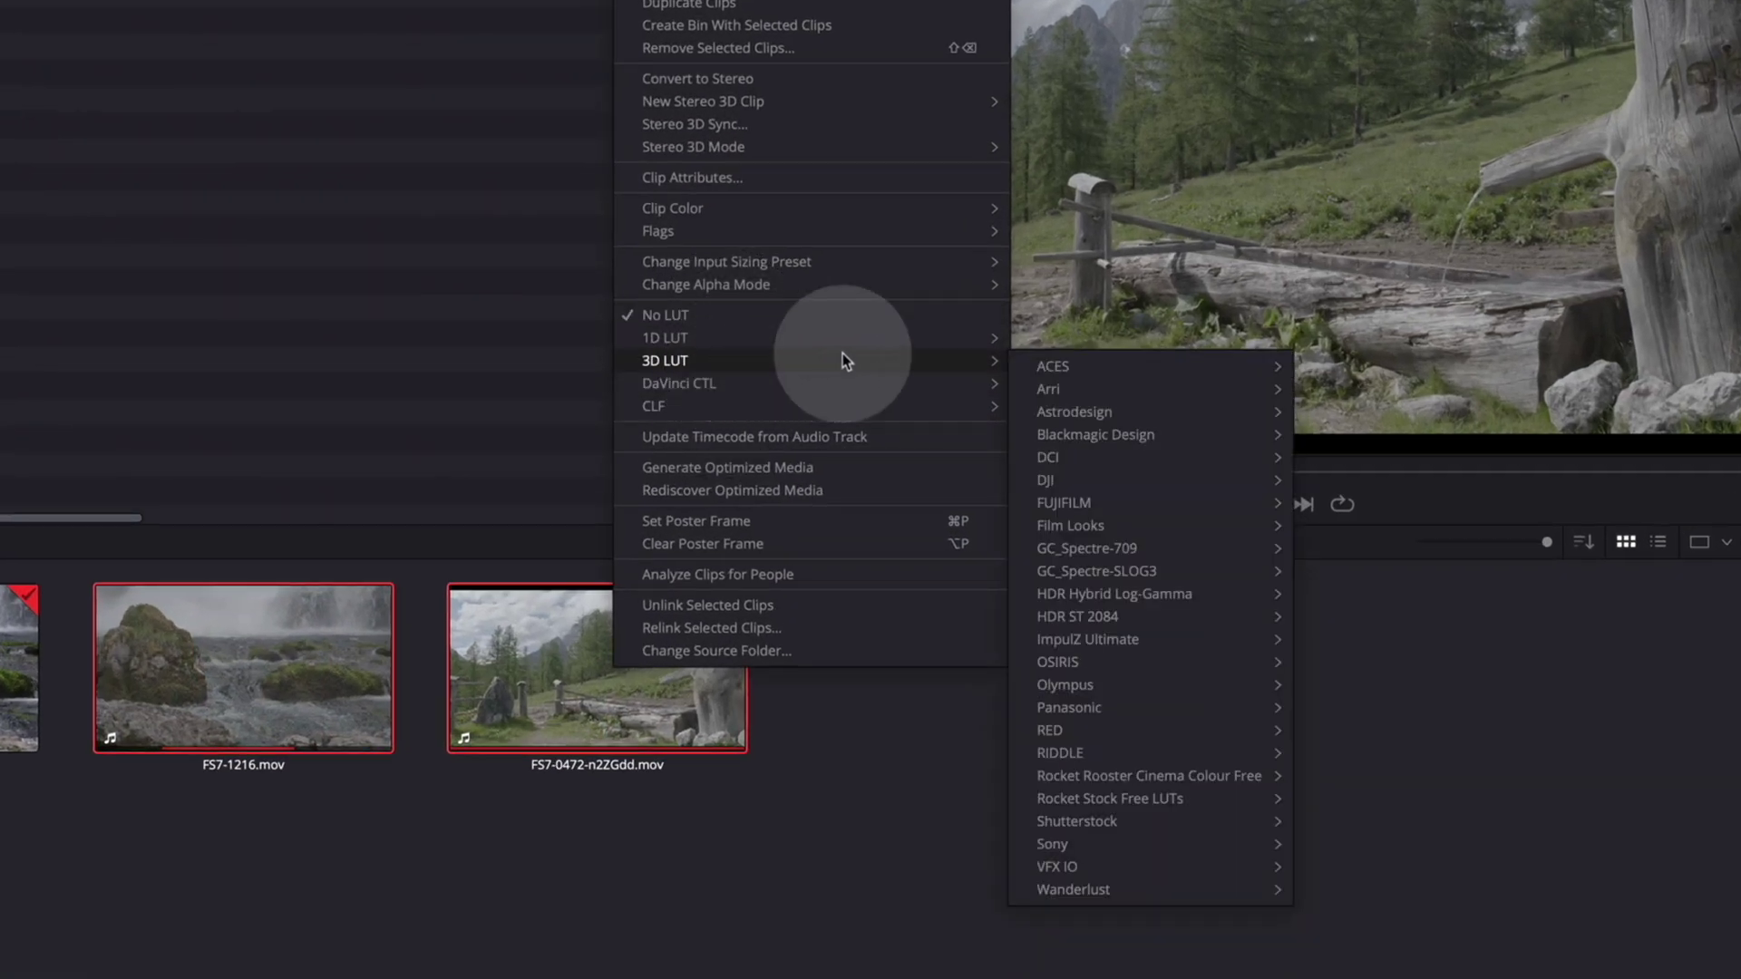
{"action": "mouse_move", "coordinate": [1129, 843]}
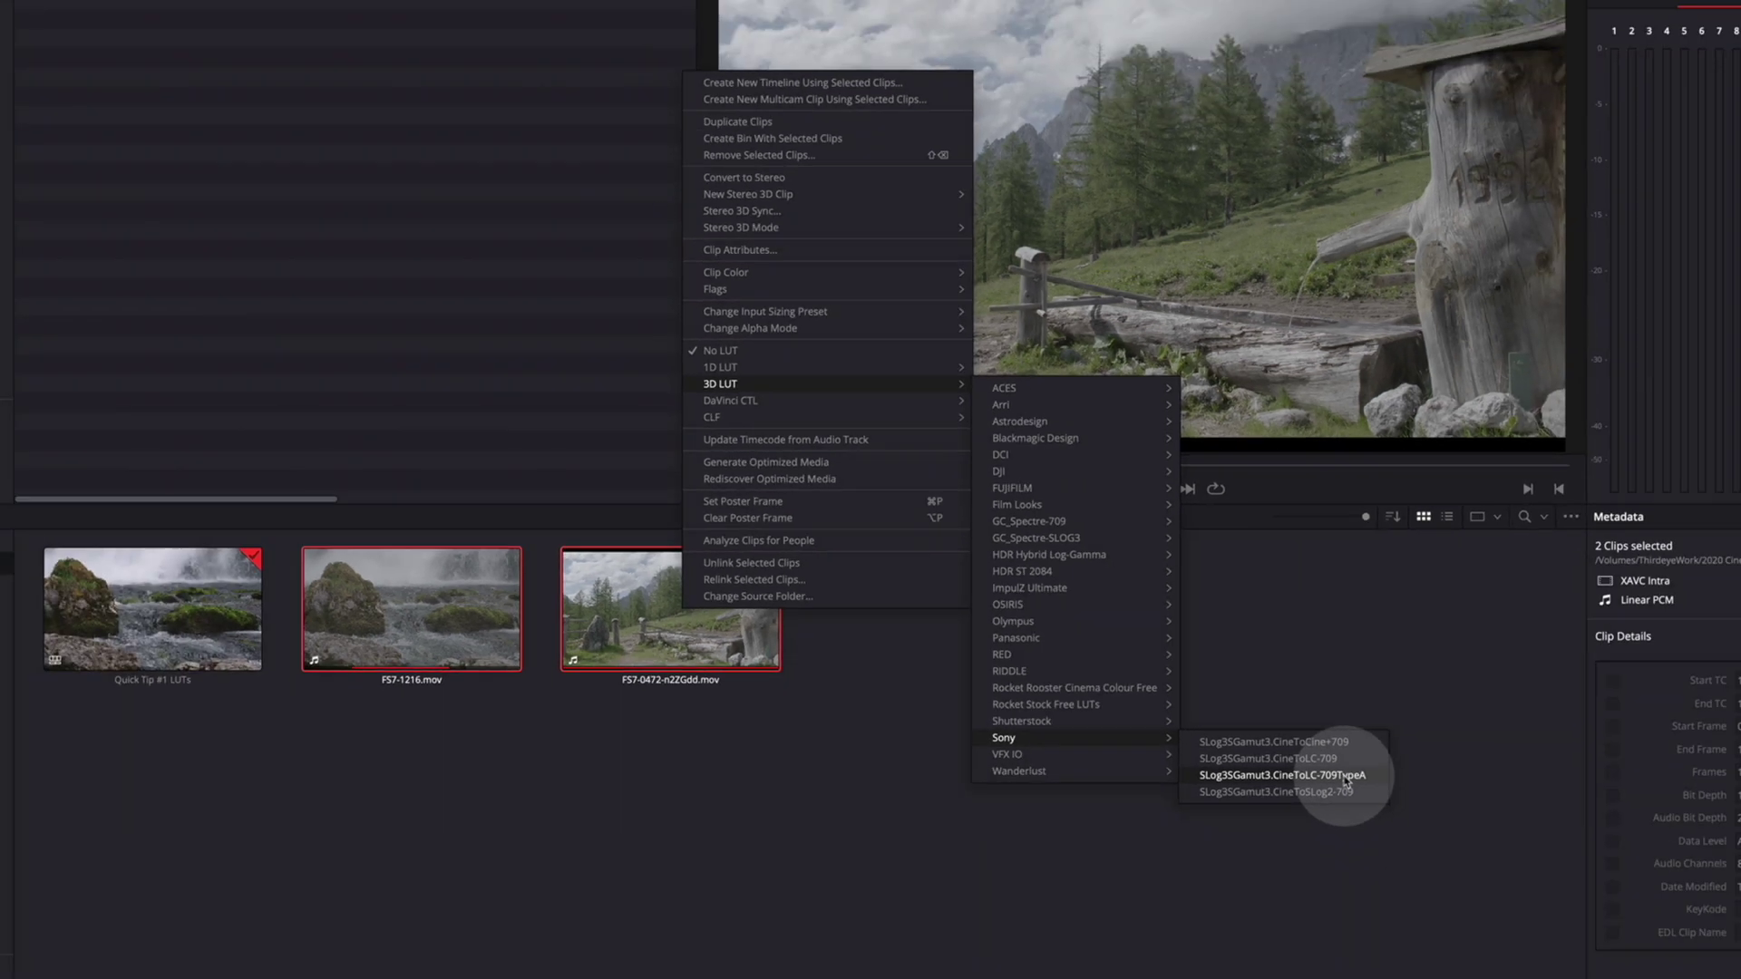
{"action": "left_click", "coordinate": [1516, 896]}
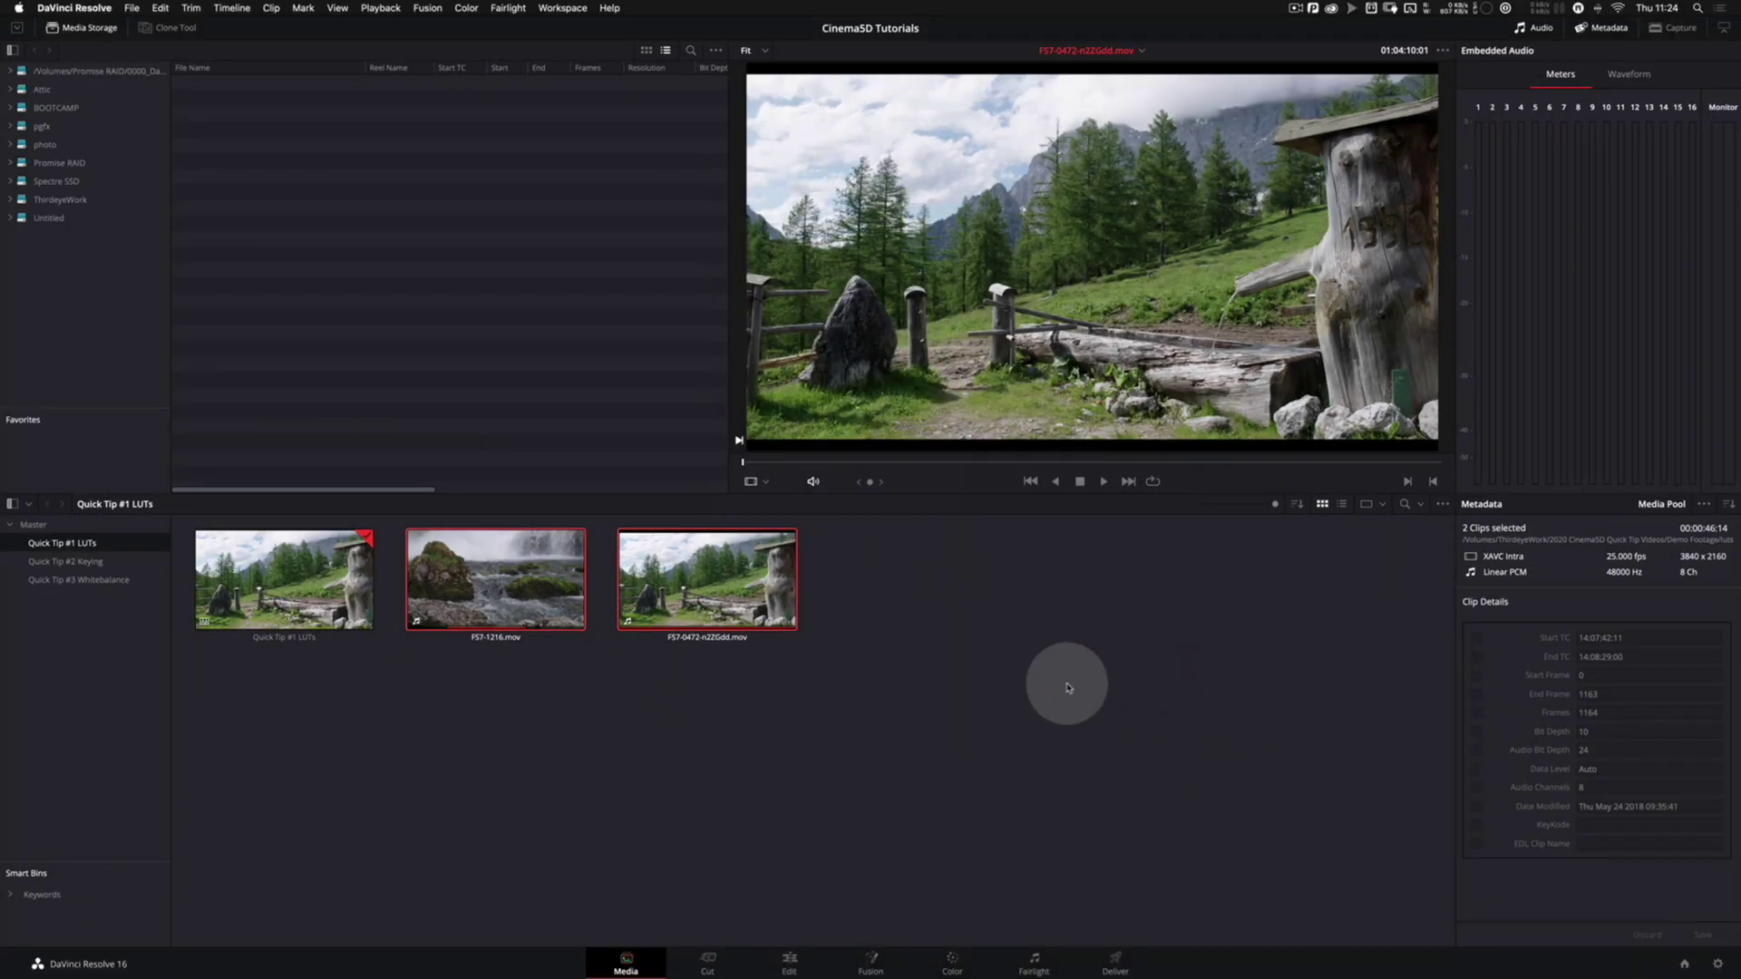
Scrub through the meadow clip FS7-0472 to check the LUT result, keeping only it selected.
{"action": "left_click", "coordinate": [698, 576]}
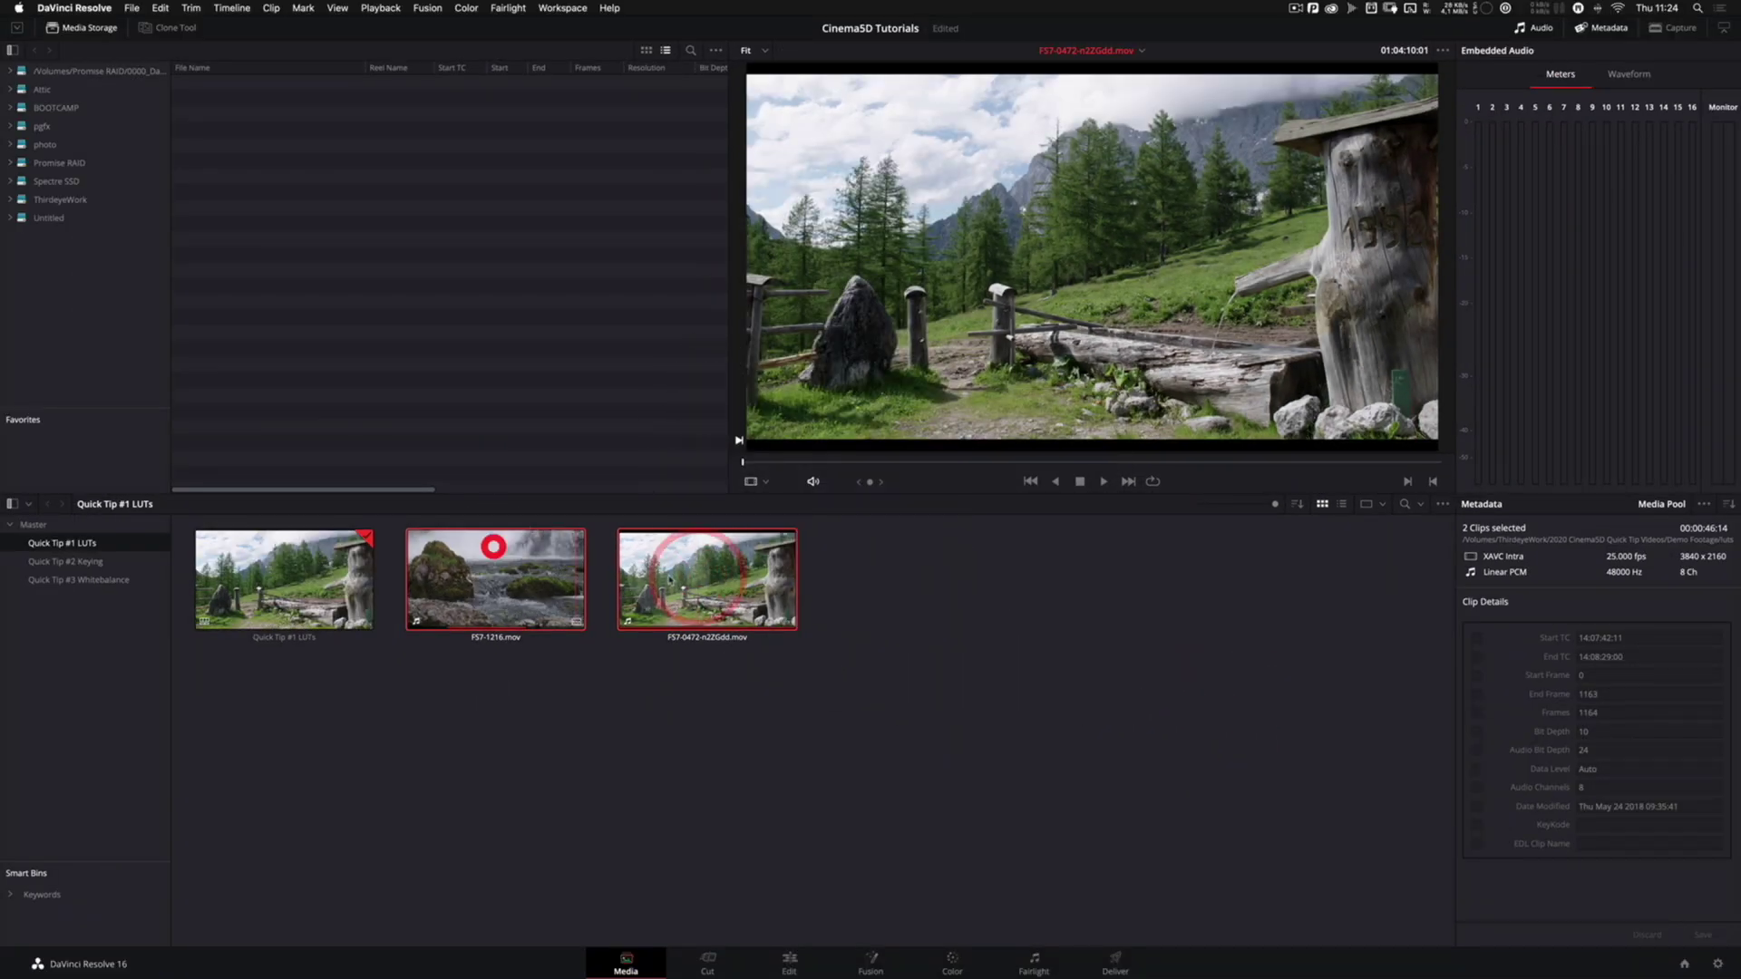
{"action": "left_click", "coordinate": [929, 463]}
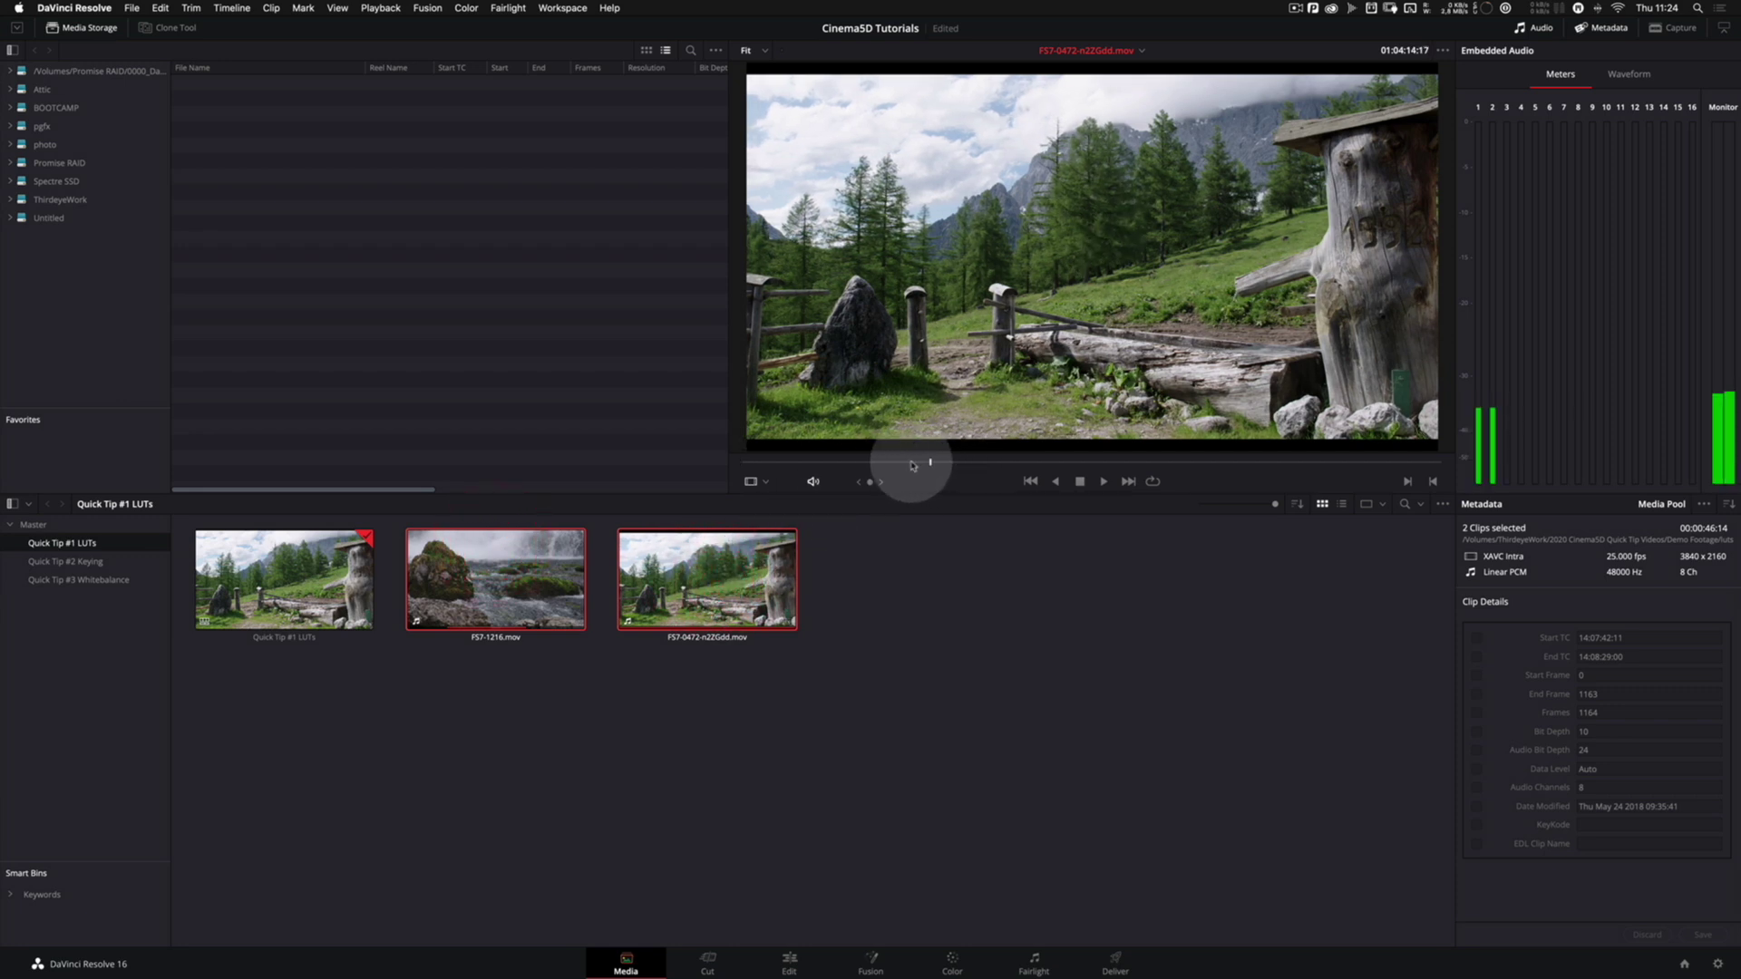
{"action": "left_click_drag", "start_coordinate": [884, 464], "coordinate": [889, 463]}
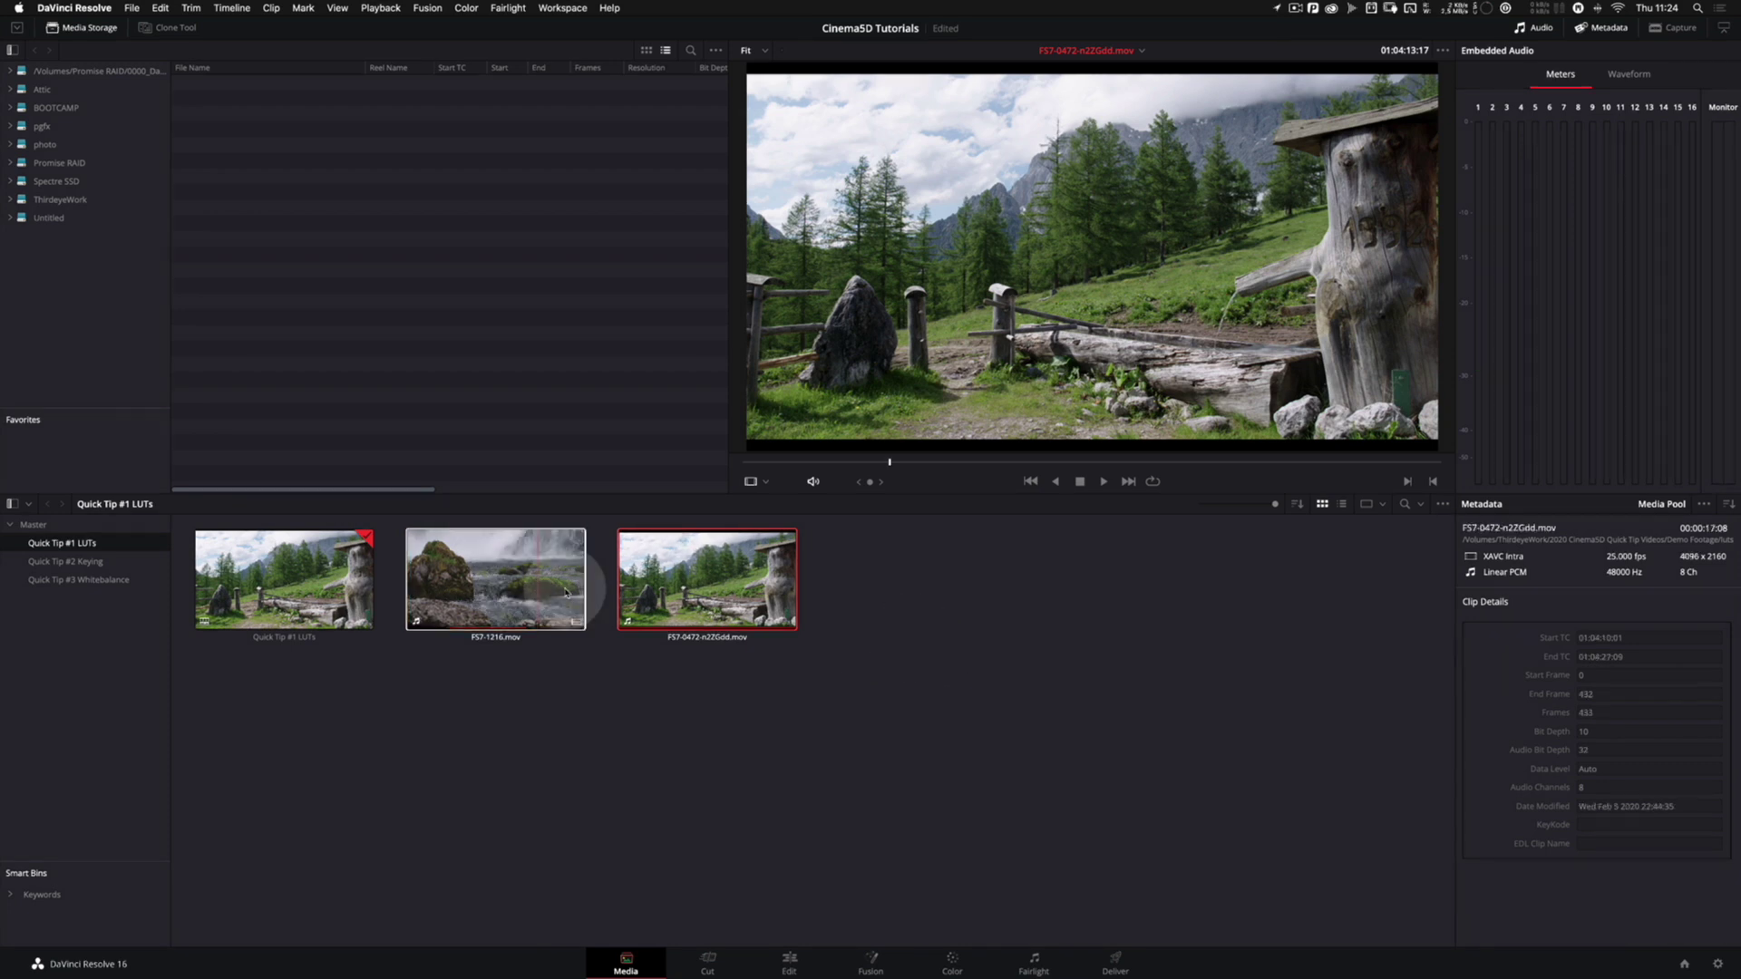
{"action": "left_click", "coordinate": [531, 603], "text": "super"}
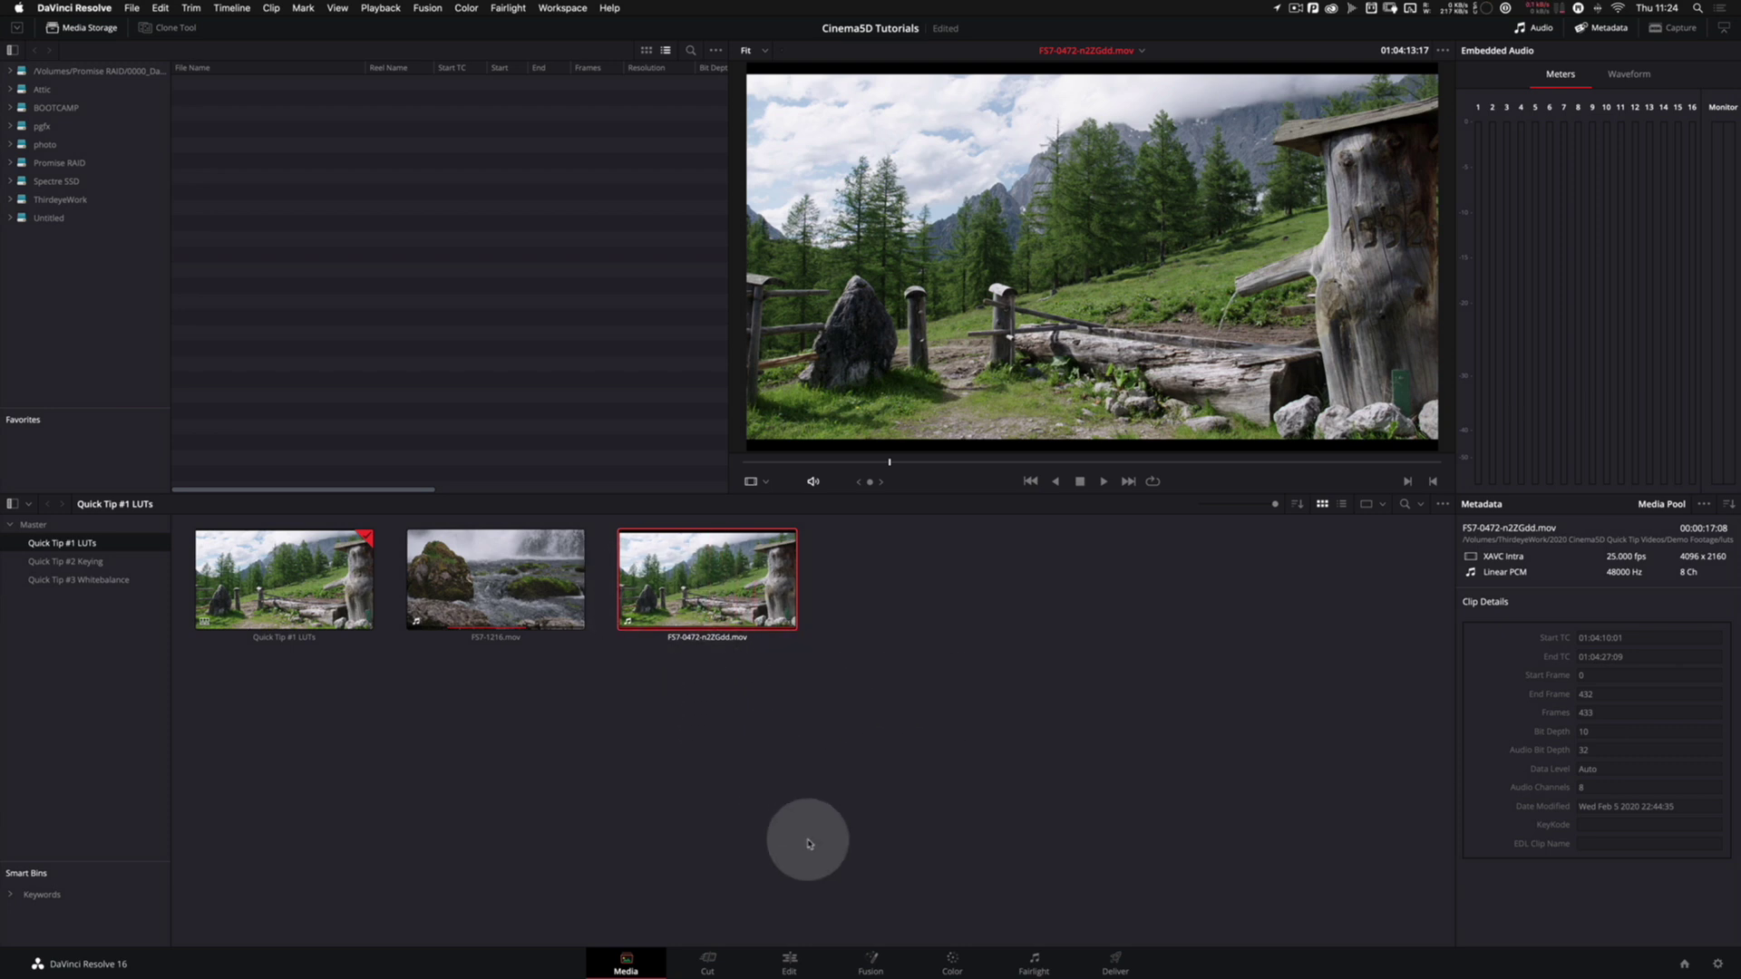
Check the waterfall clip on the Edit page timeline, then return to the Media page.
{"action": "left_click", "coordinate": [796, 967]}
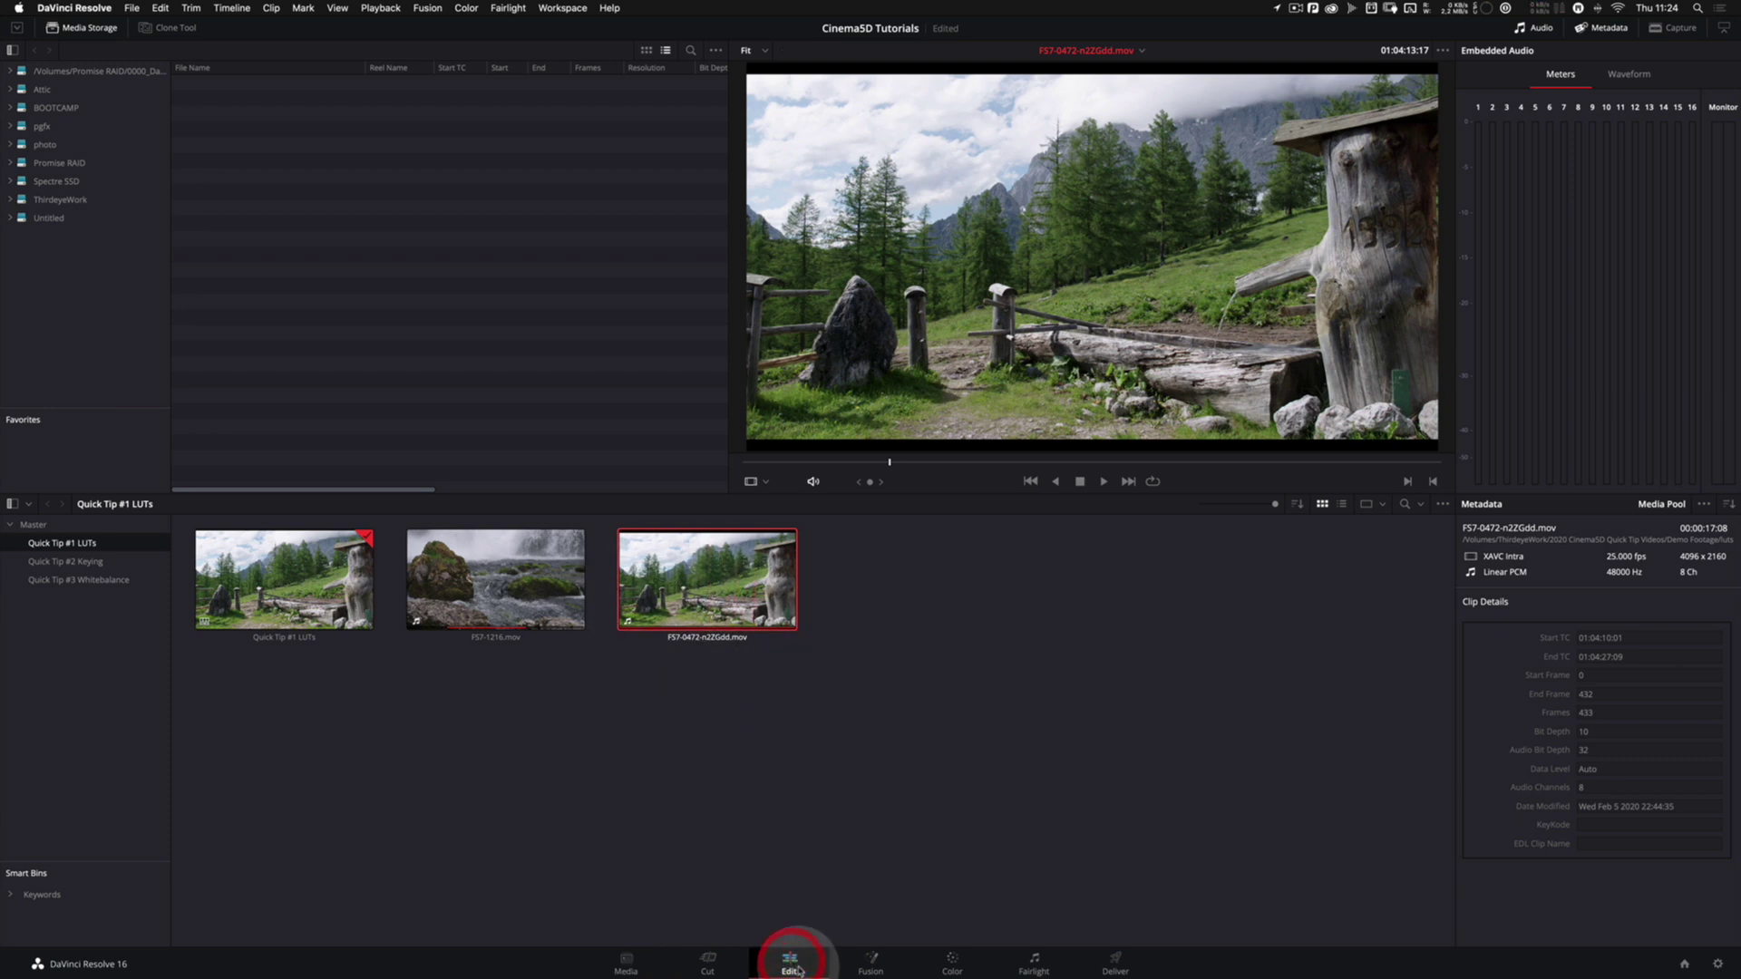
{"action": "left_click", "coordinate": [340, 474]}
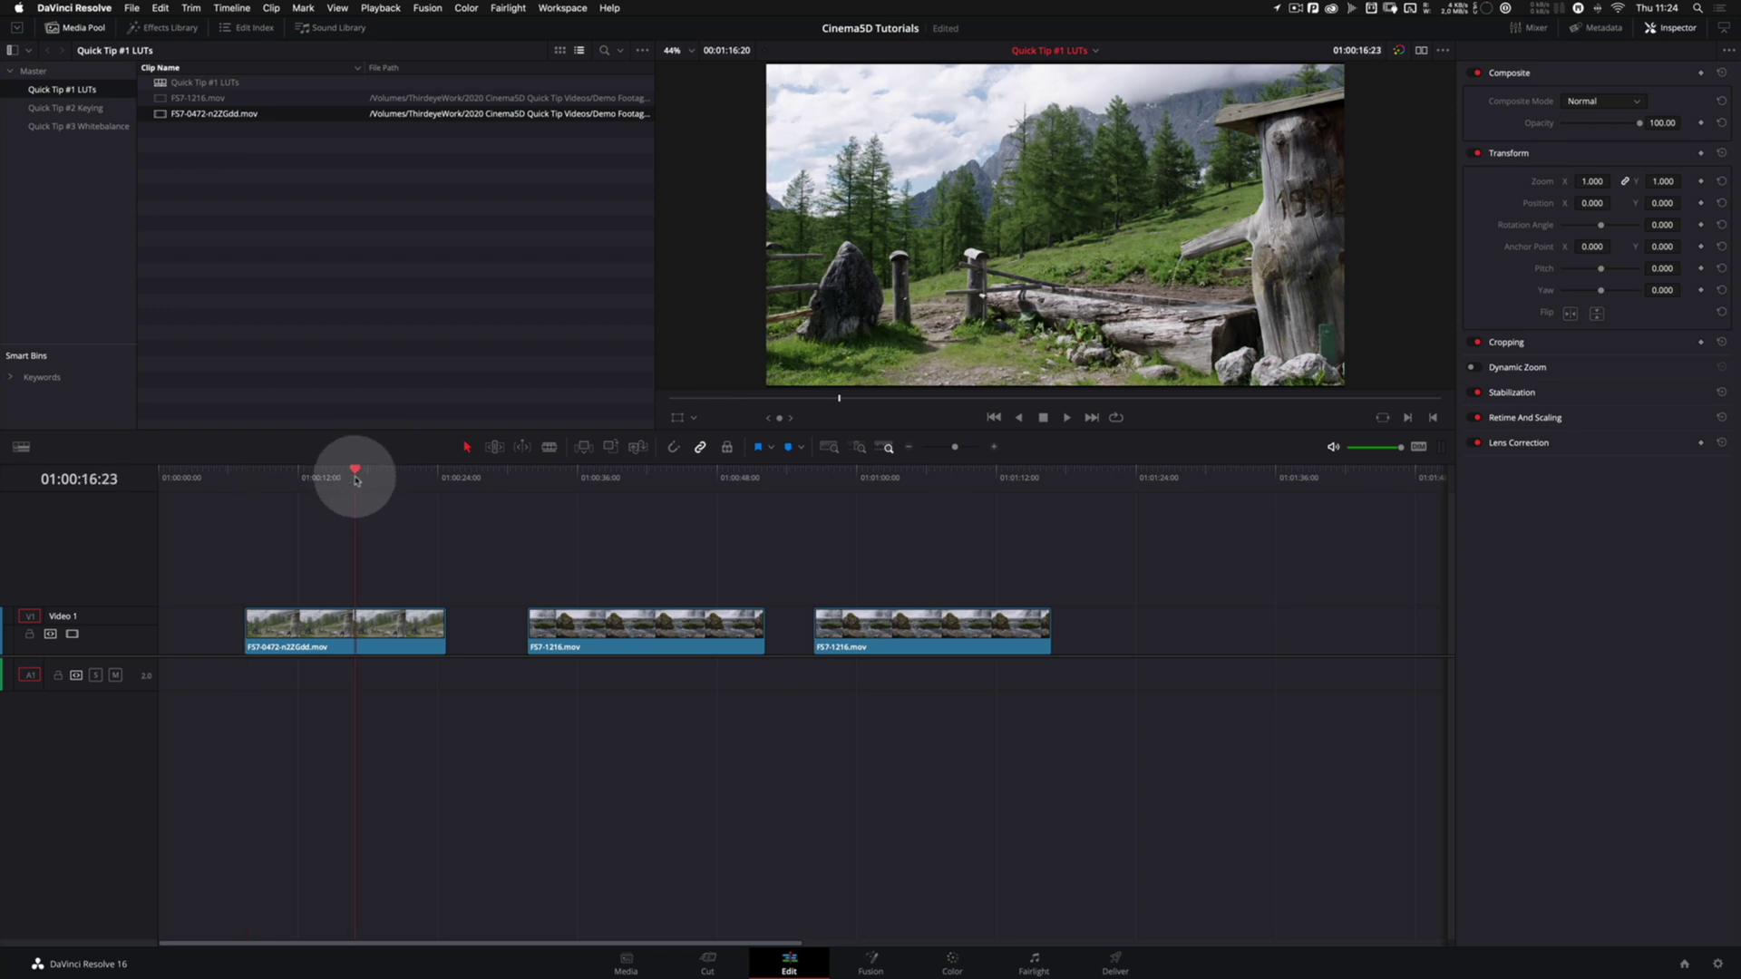
{"action": "mouse_move", "coordinate": [359, 476]}
{"action": "left_mouse_down"}
{"action": "mouse_move", "coordinate": [979, 474]}
{"action": "mouse_move", "coordinate": [649, 466]}
{"action": "mouse_move", "coordinate": [770, 474]}
{"action": "mouse_move", "coordinate": [613, 487]}
{"action": "mouse_move", "coordinate": [342, 459]}
{"action": "left_mouse_up"}
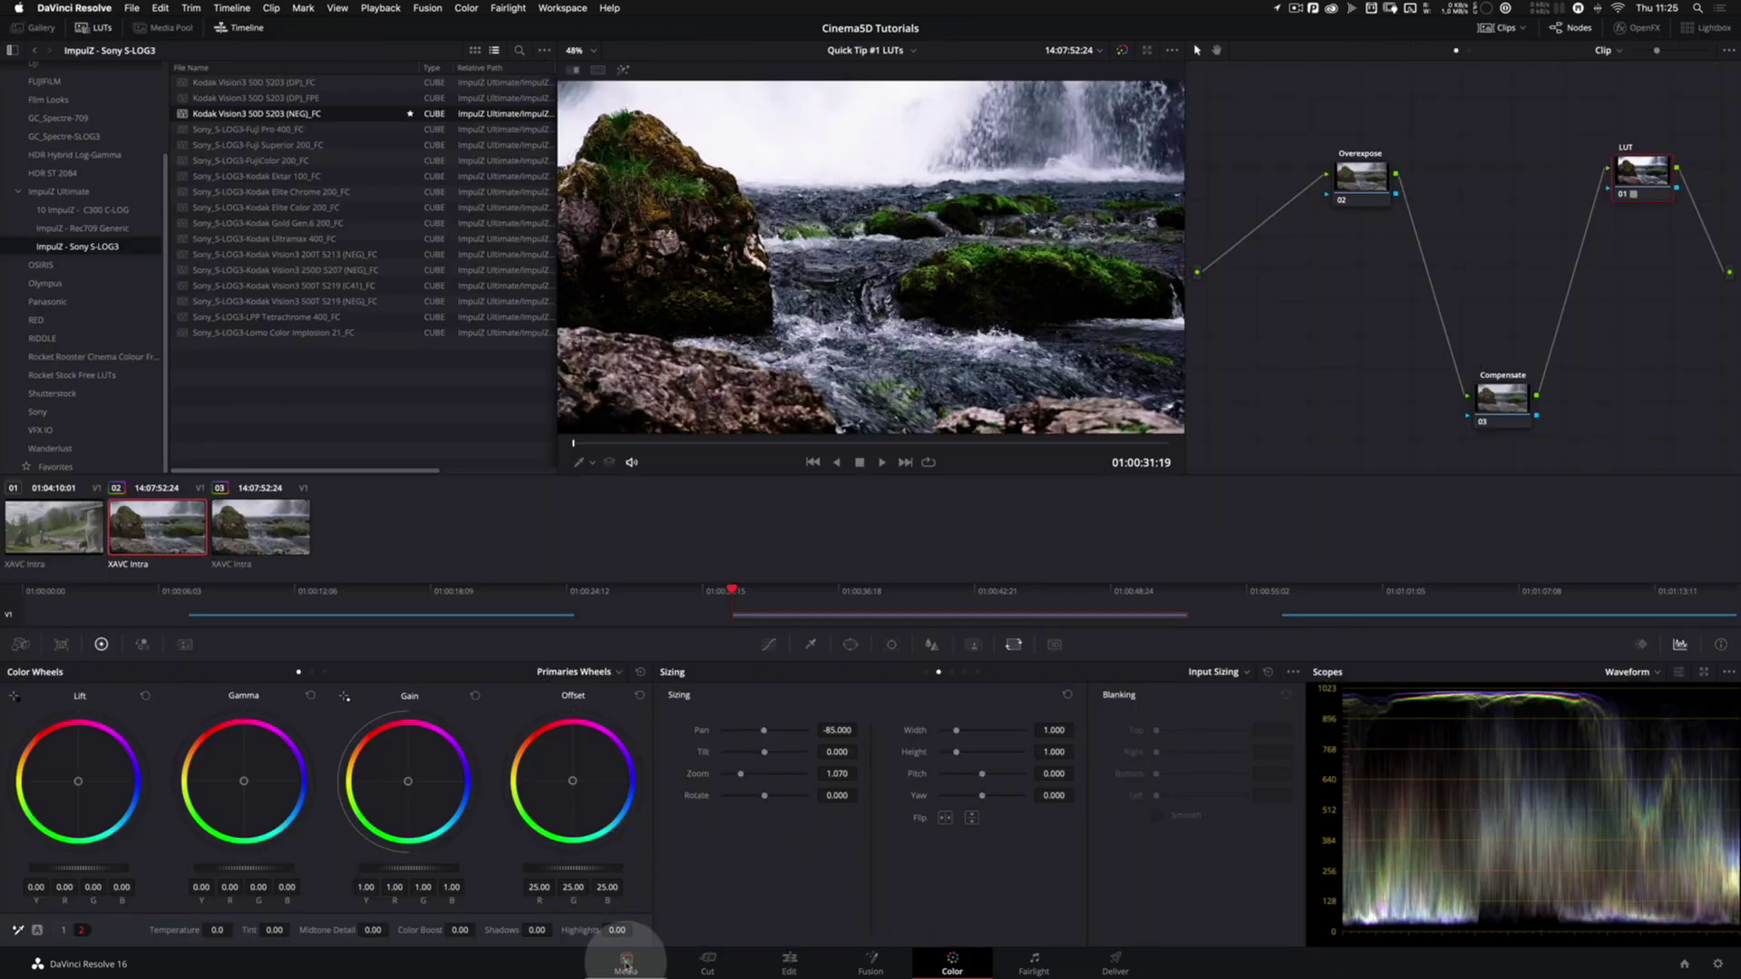
{"action": "left_click", "coordinate": [626, 964]}
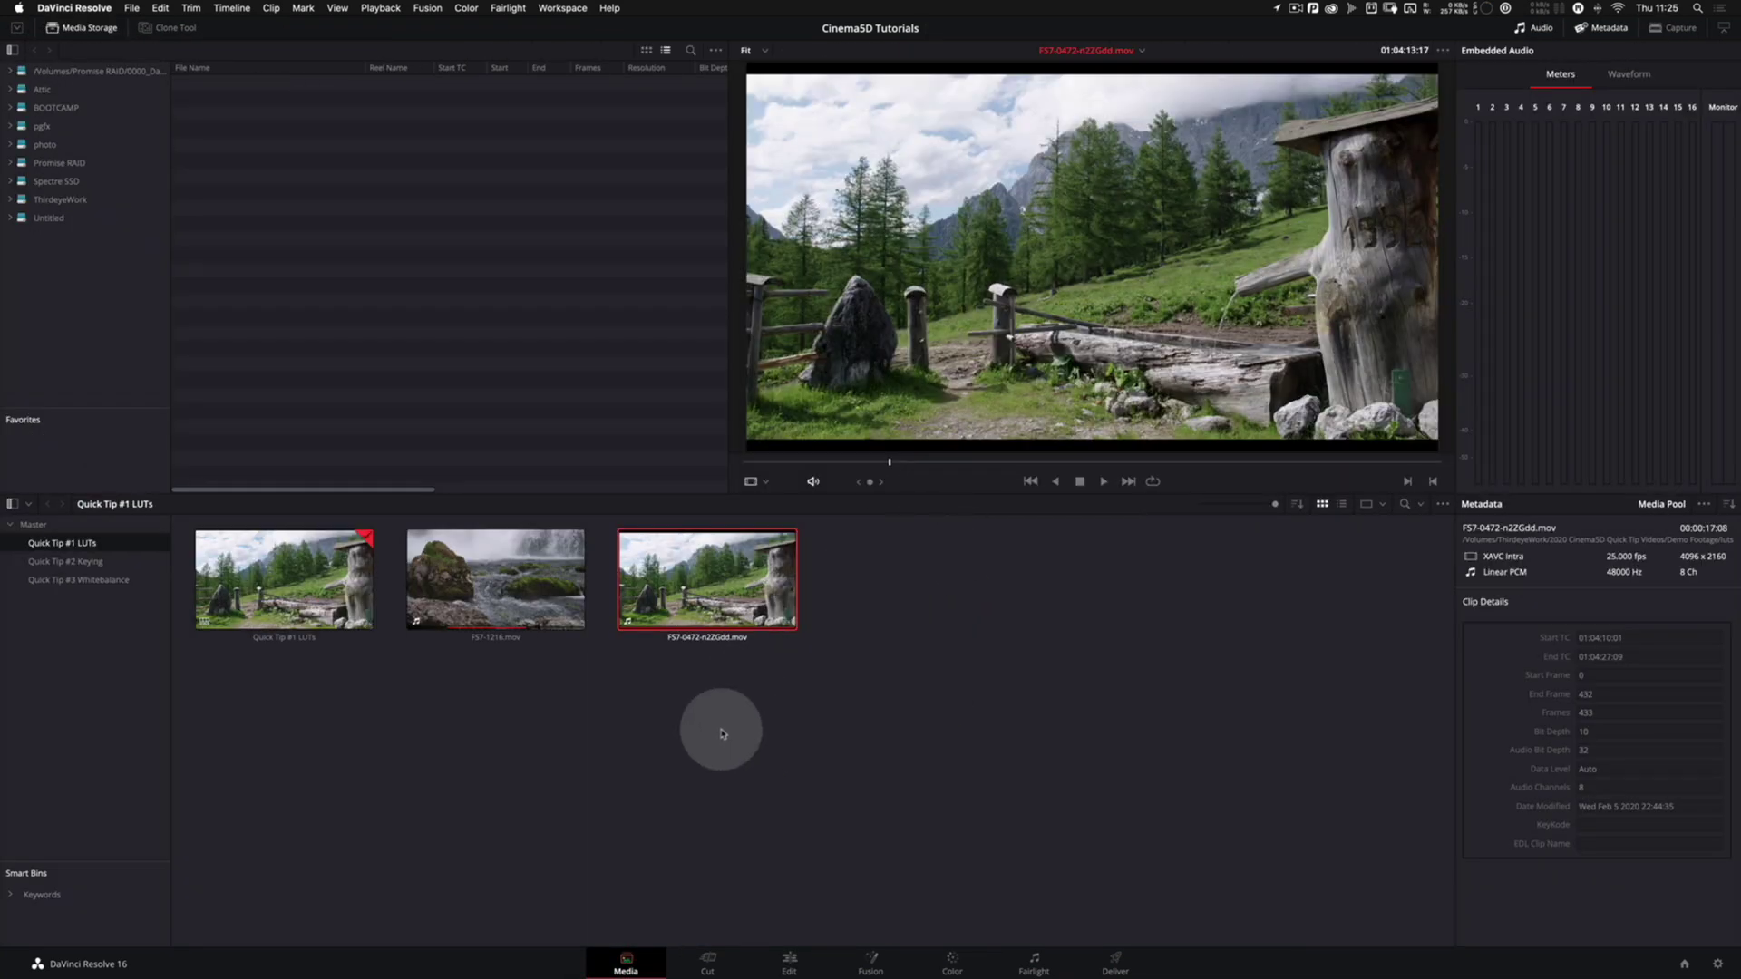
Set both FS7-1216 and FS7-0472 to No LUT and view each flat log clip.
{"action": "left_click_drag", "start_coordinate": [766, 756], "coordinate": [490, 550]}
{"action": "right_click", "coordinate": [695, 595]}
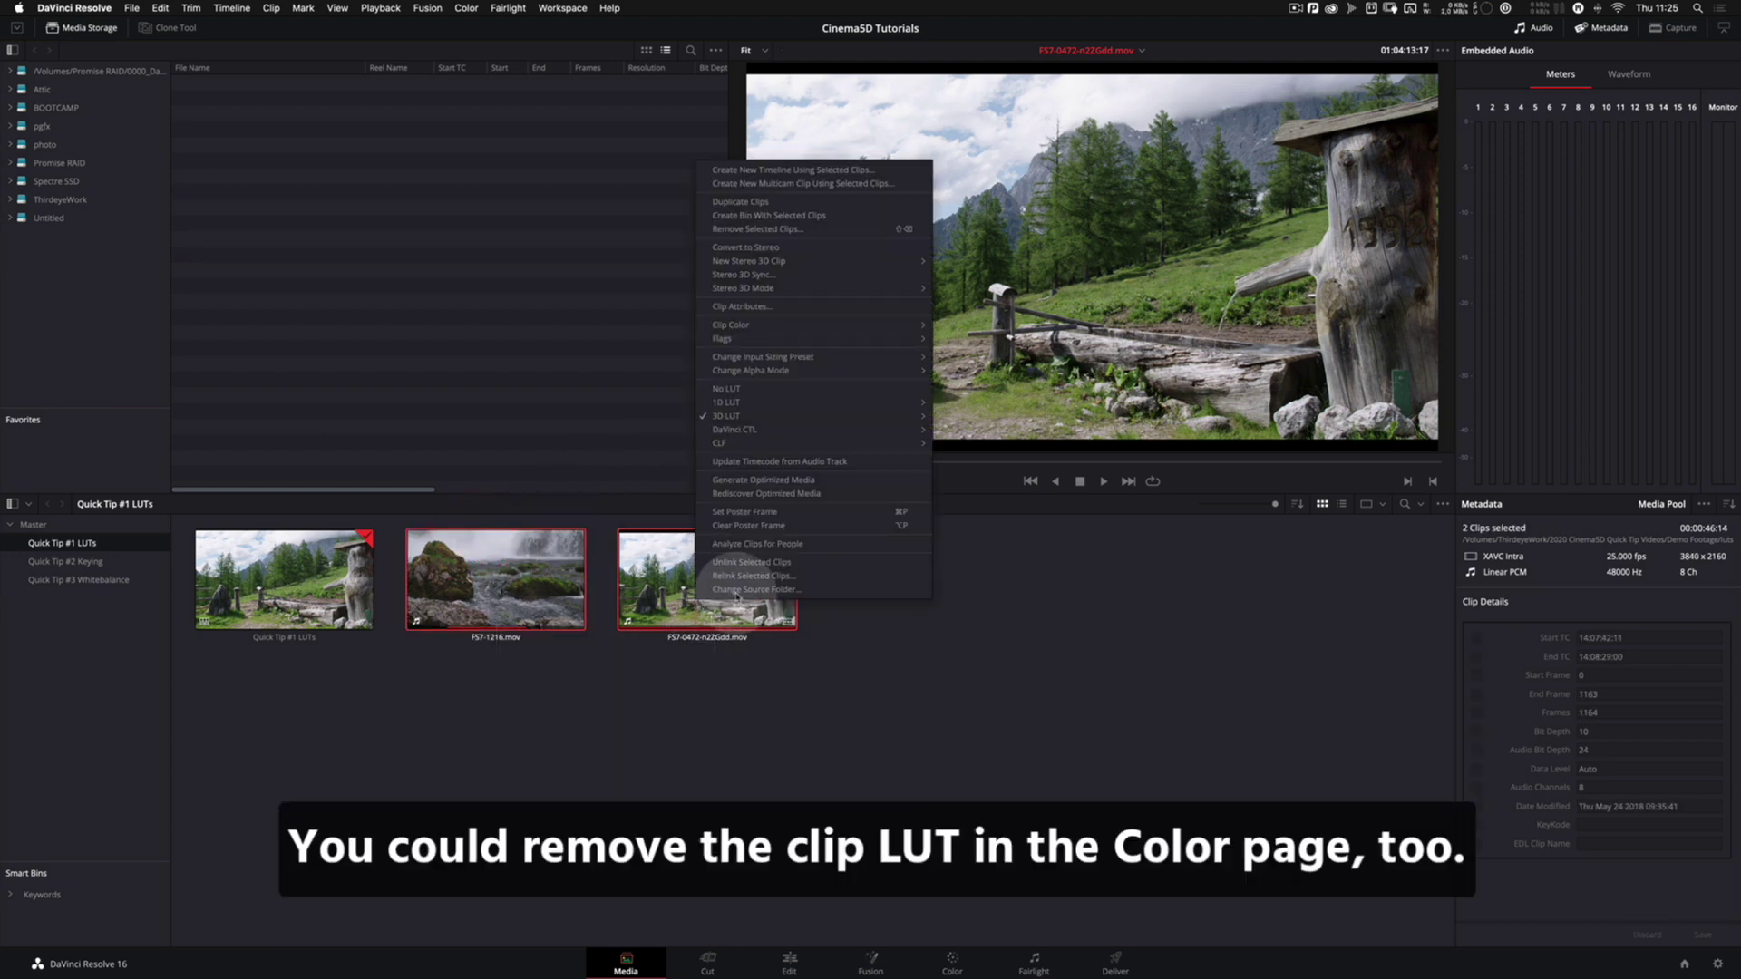
{"action": "left_click", "coordinate": [755, 388]}
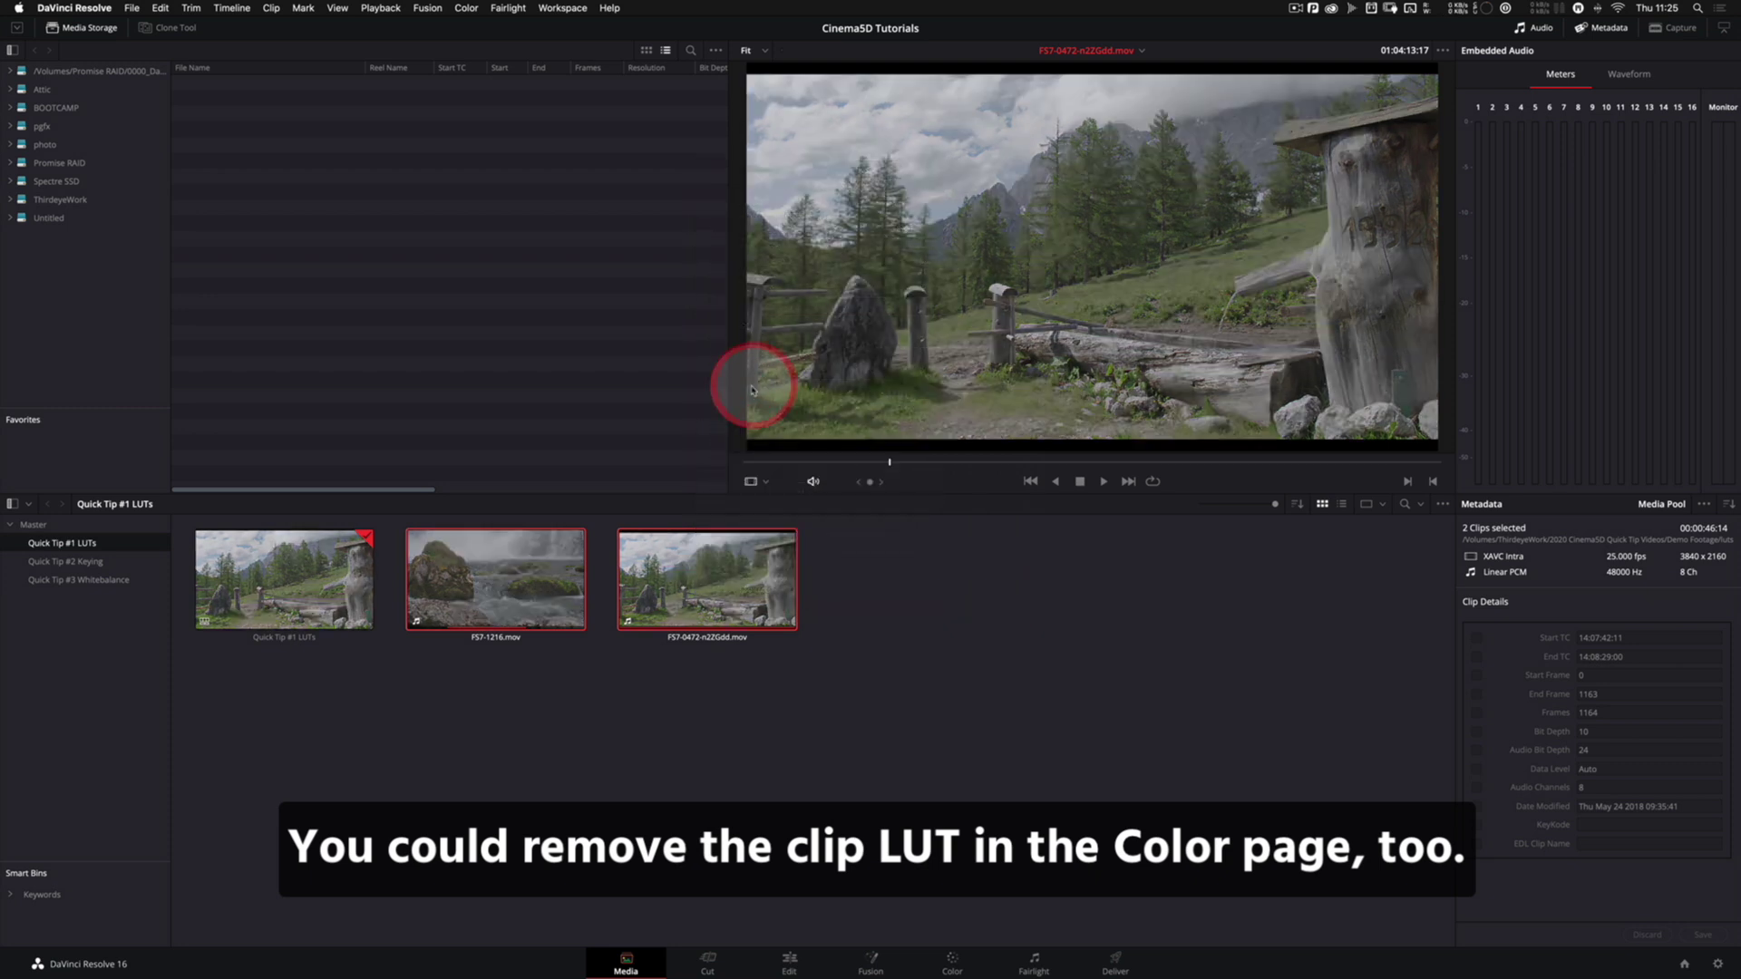
{"action": "left_click", "coordinate": [613, 718]}
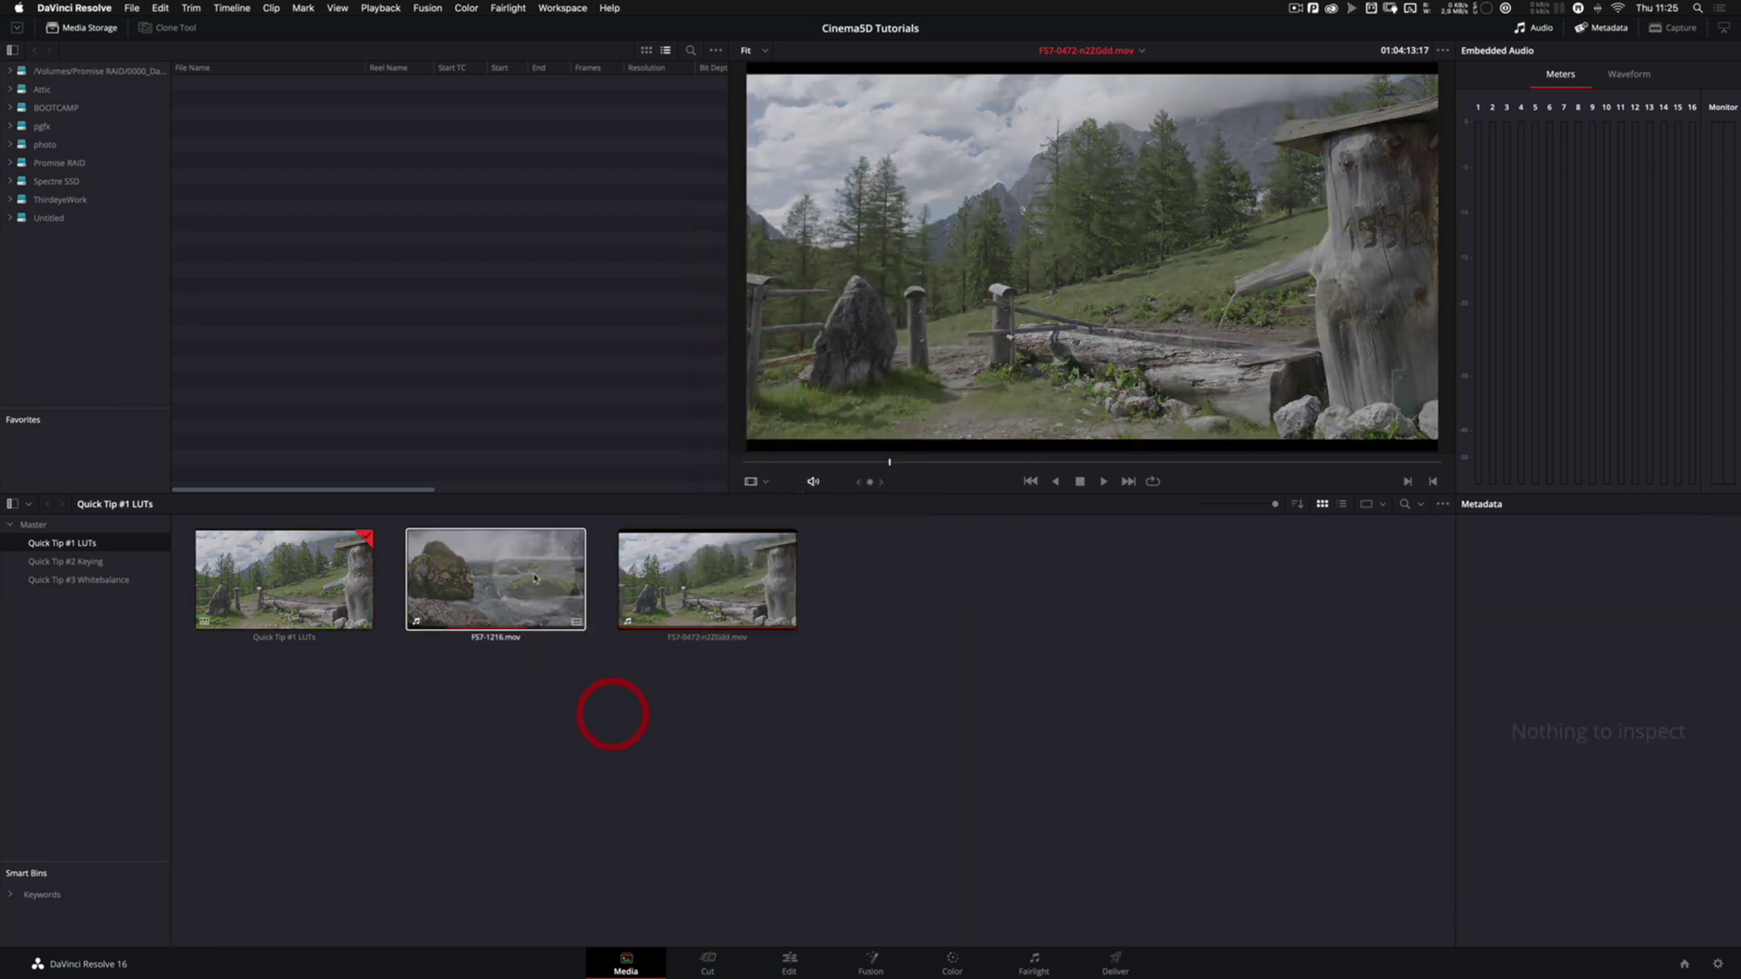
{"action": "left_click", "coordinate": [583, 583]}
{"action": "left_click", "coordinate": [715, 589]}
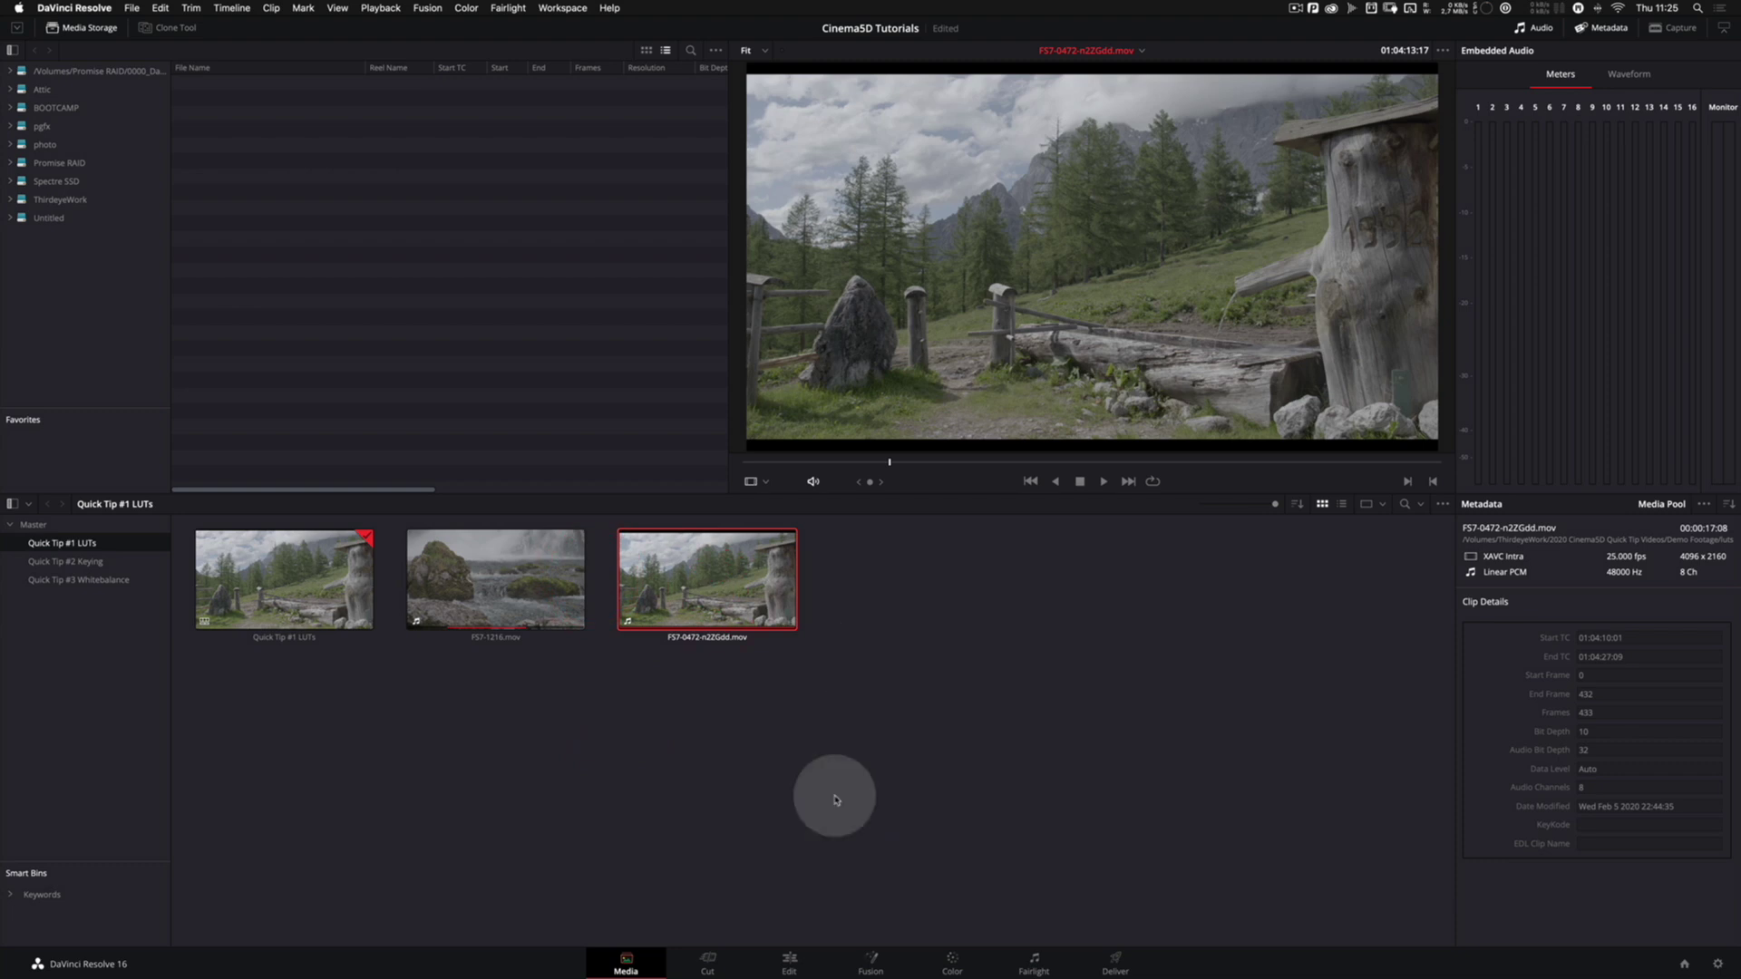
On the Color page, apply the Sony SLog3SGamut3.CineToLC-709 3D LUT to node 01.
{"action": "left_click", "coordinate": [952, 963]}
{"action": "left_click_drag", "start_coordinate": [1282, 132], "coordinate": [1330, 140]}
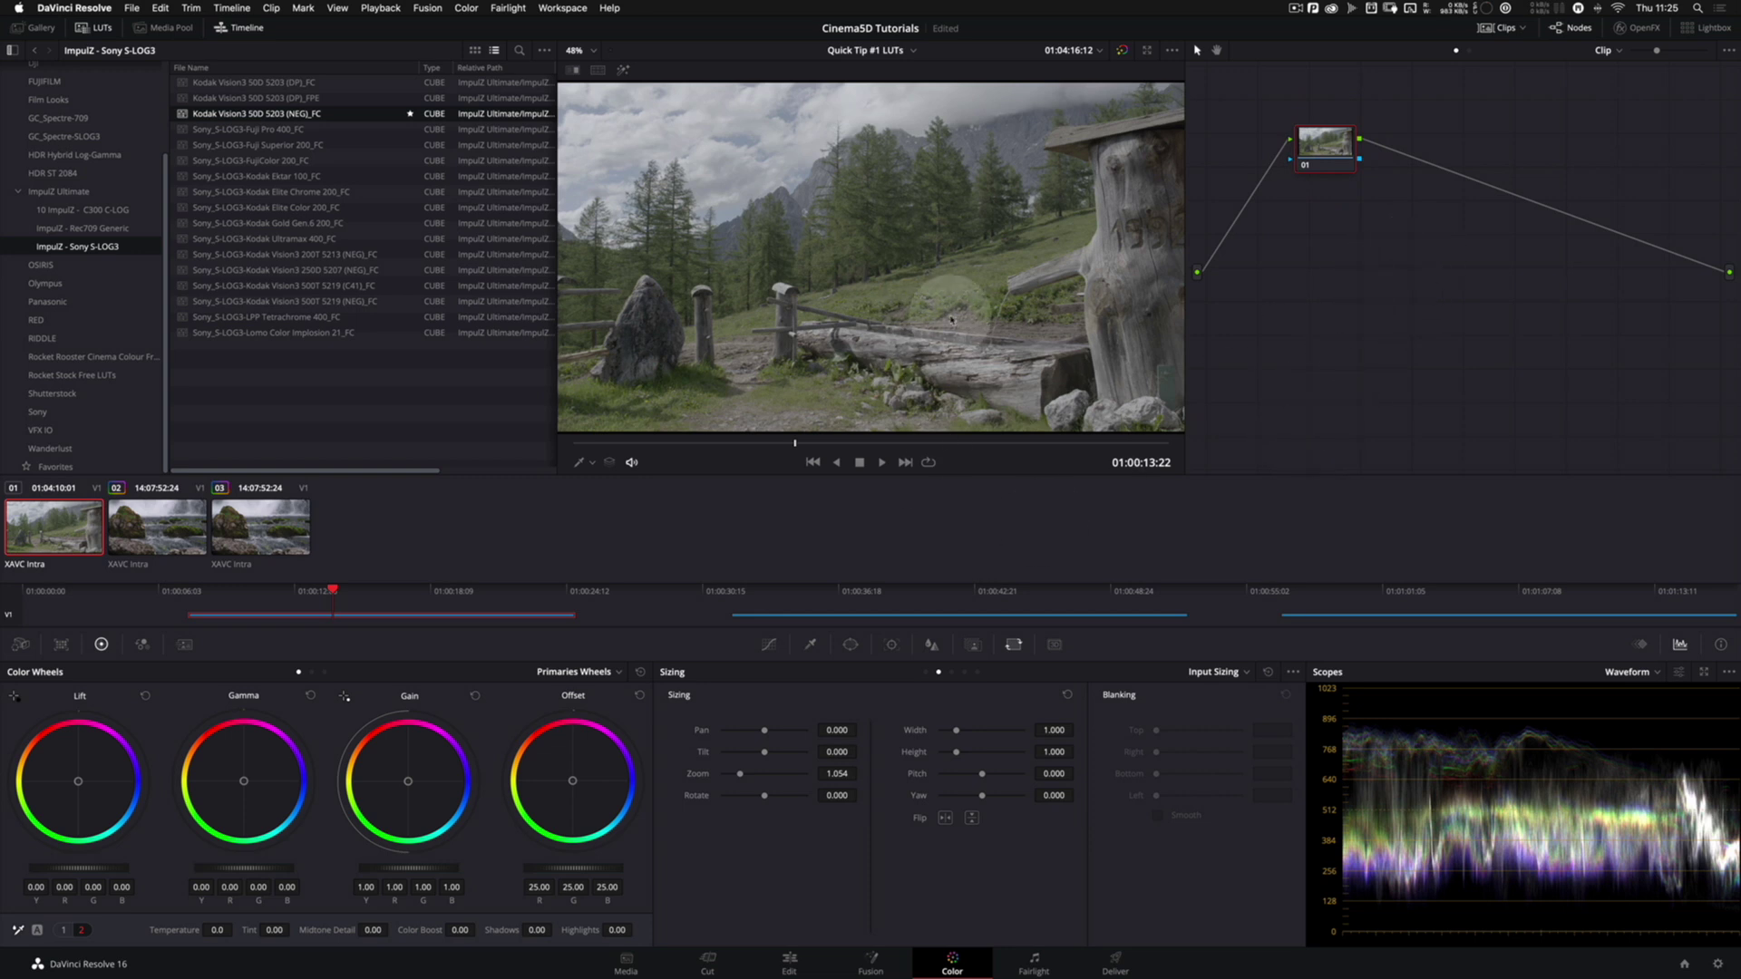
{"action": "left_click_drag", "start_coordinate": [1317, 147], "coordinate": [1275, 186]}
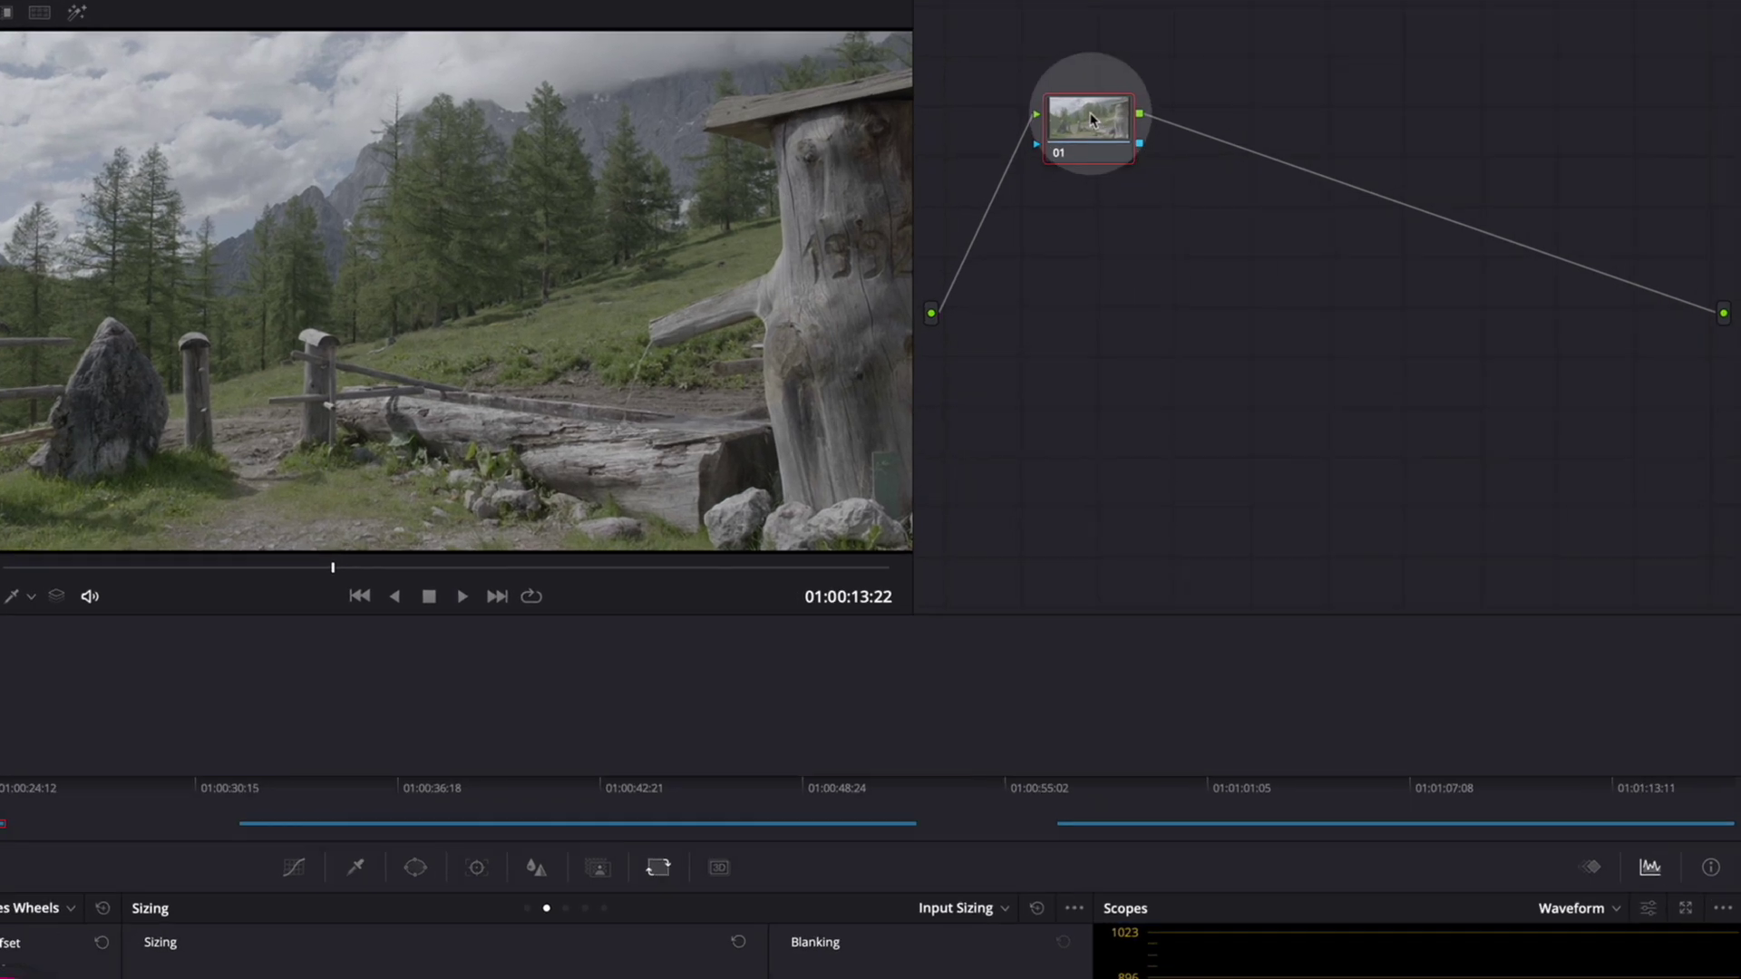
{"action": "right_click", "coordinate": [1090, 119]}
{"action": "mouse_move", "coordinate": [1185, 360]}
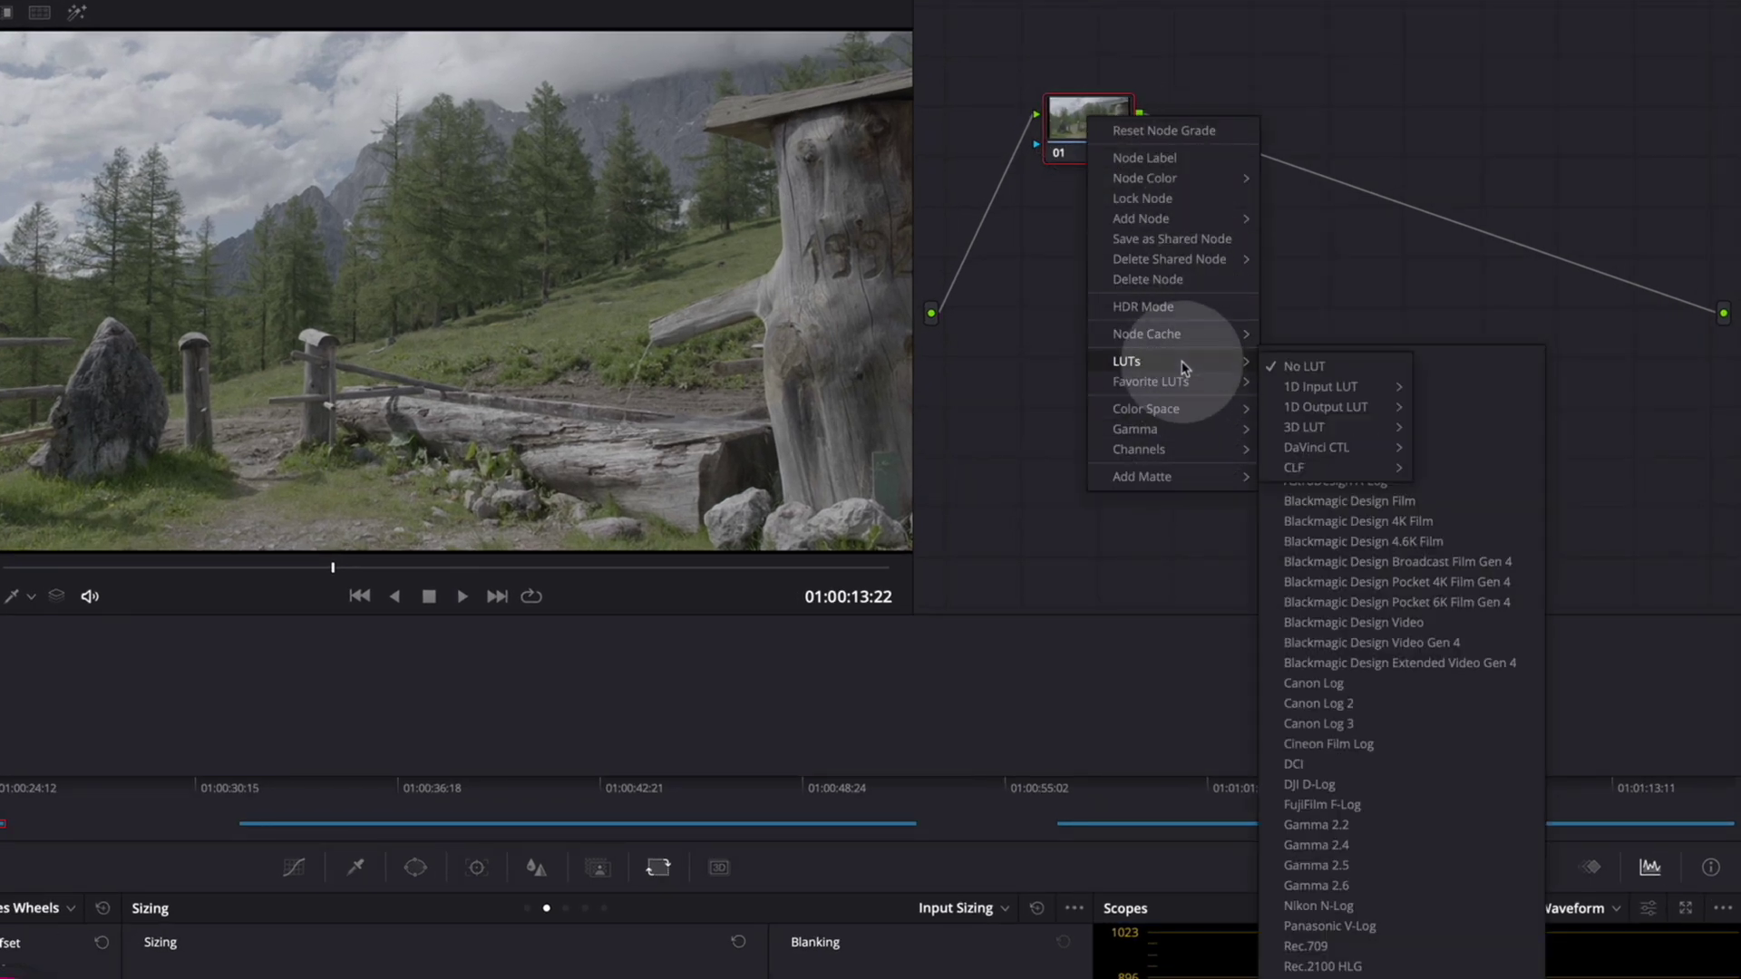
{"action": "mouse_move", "coordinate": [1333, 427]}
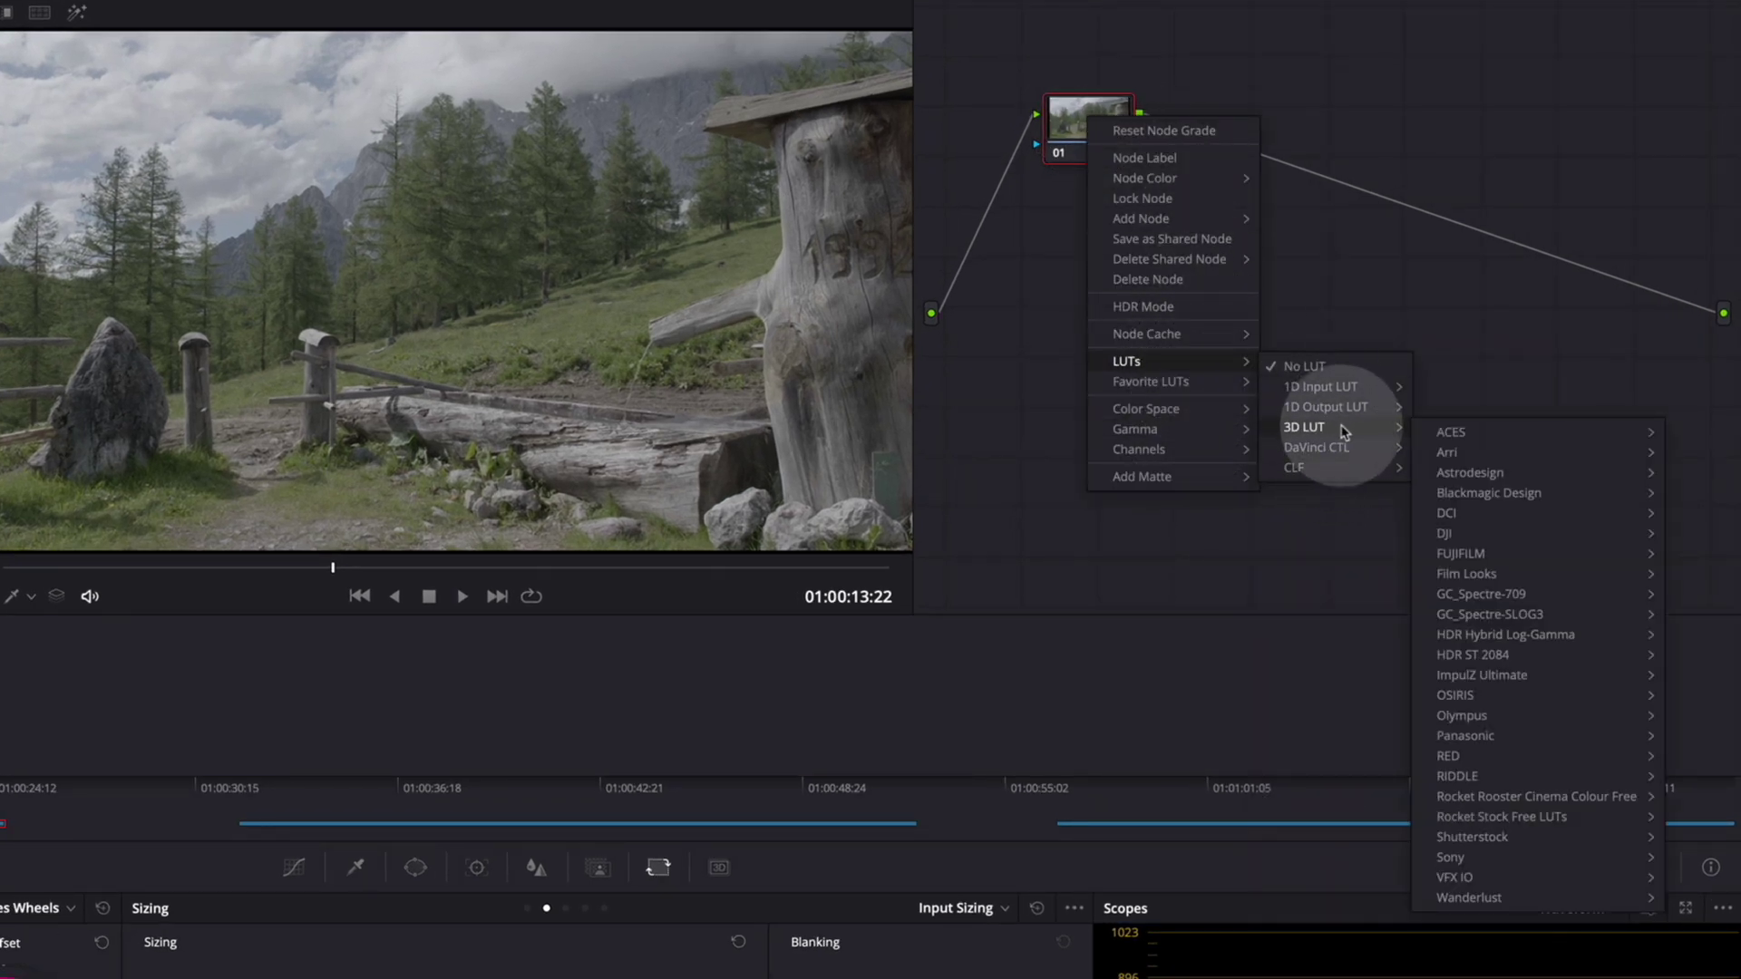
{"action": "mouse_move", "coordinate": [1505, 857]}
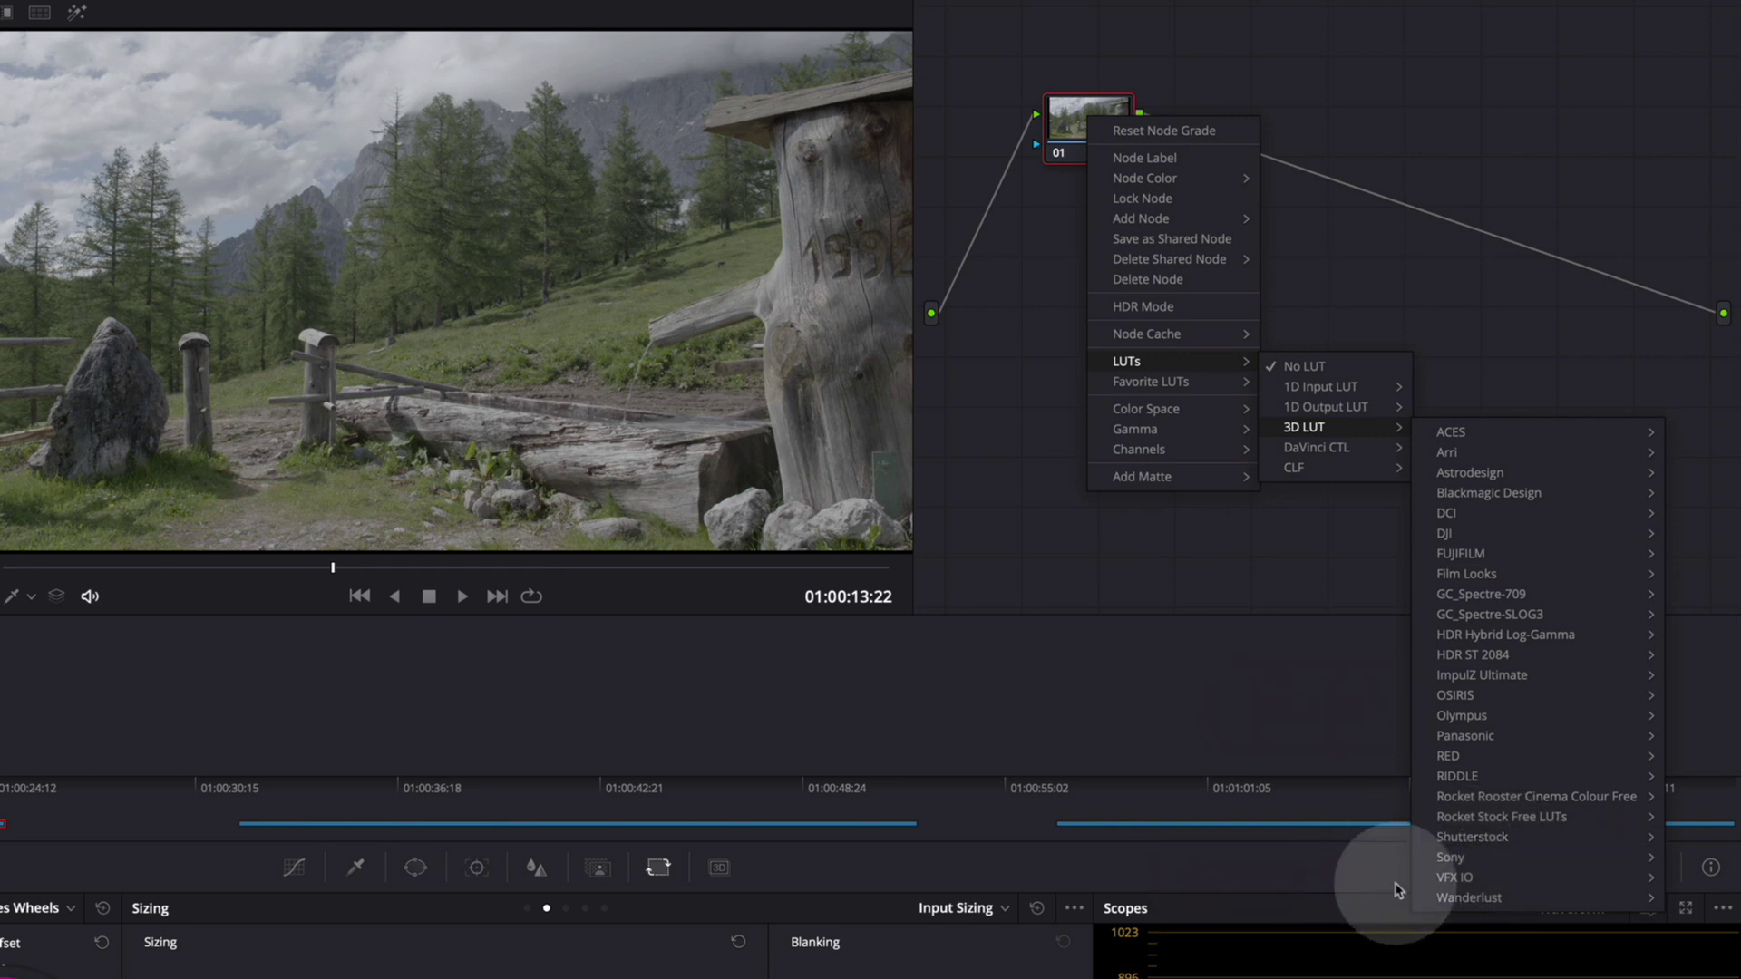
{"action": "left_click", "coordinate": [1367, 884]}
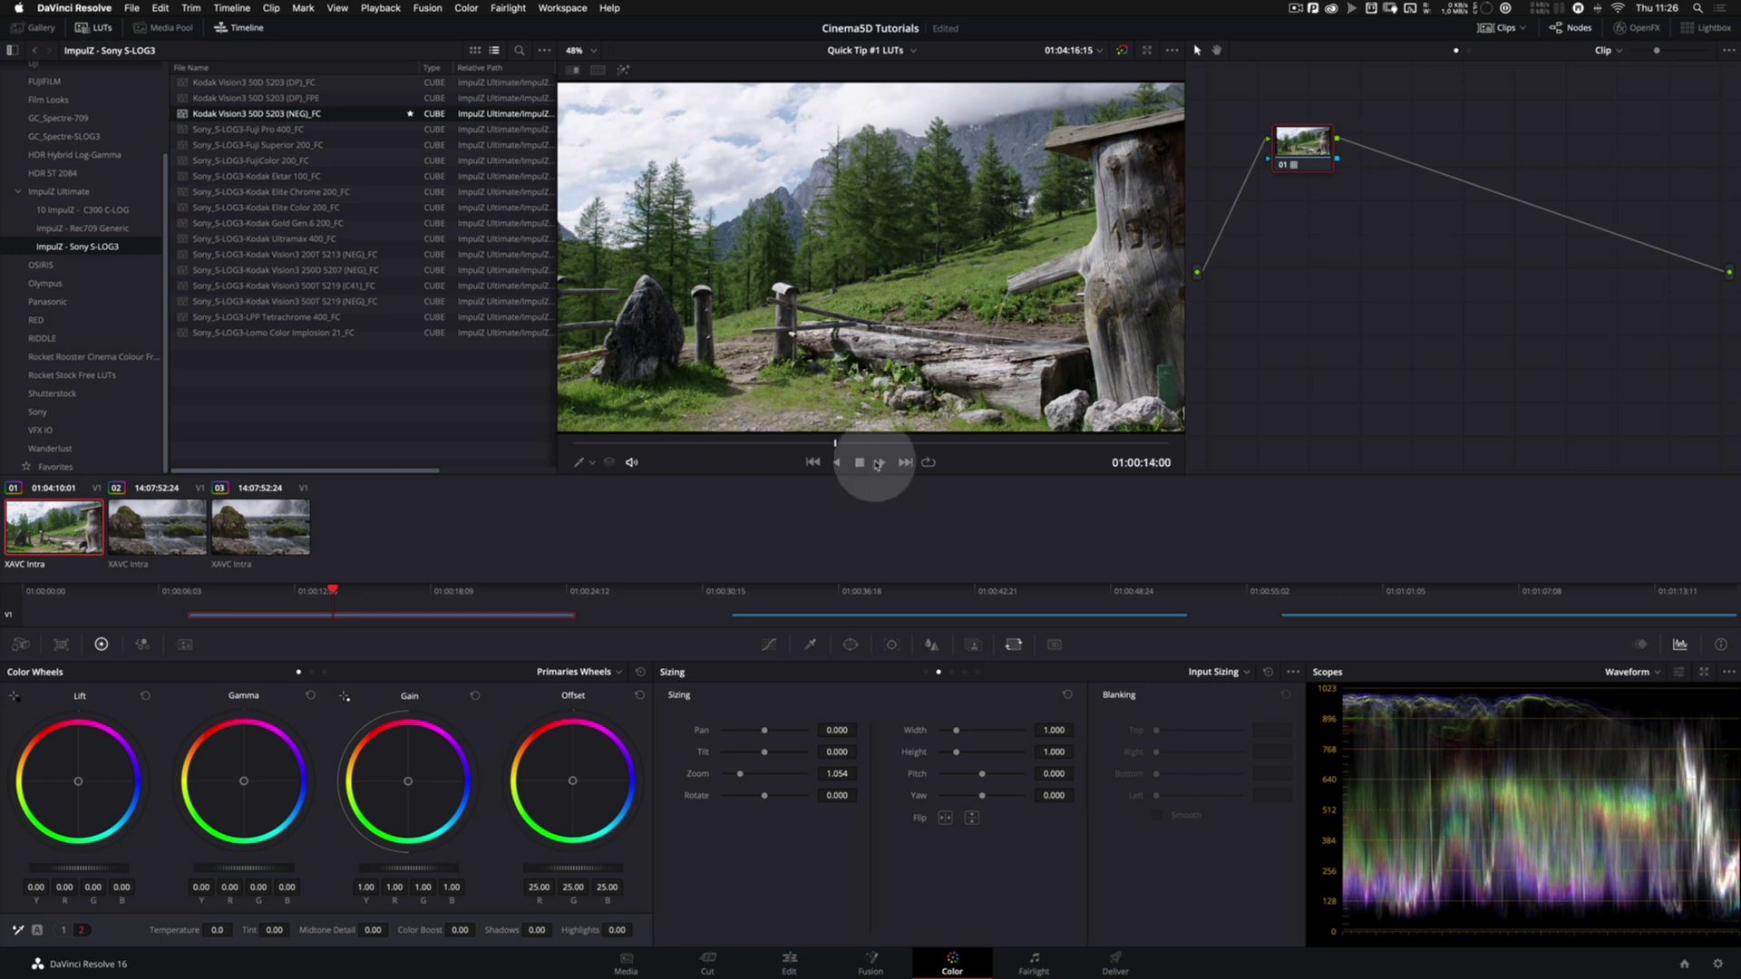
Jump to a later frame of the graded clip and reposition node 01 in the node graph.
{"action": "left_click", "coordinate": [958, 444]}
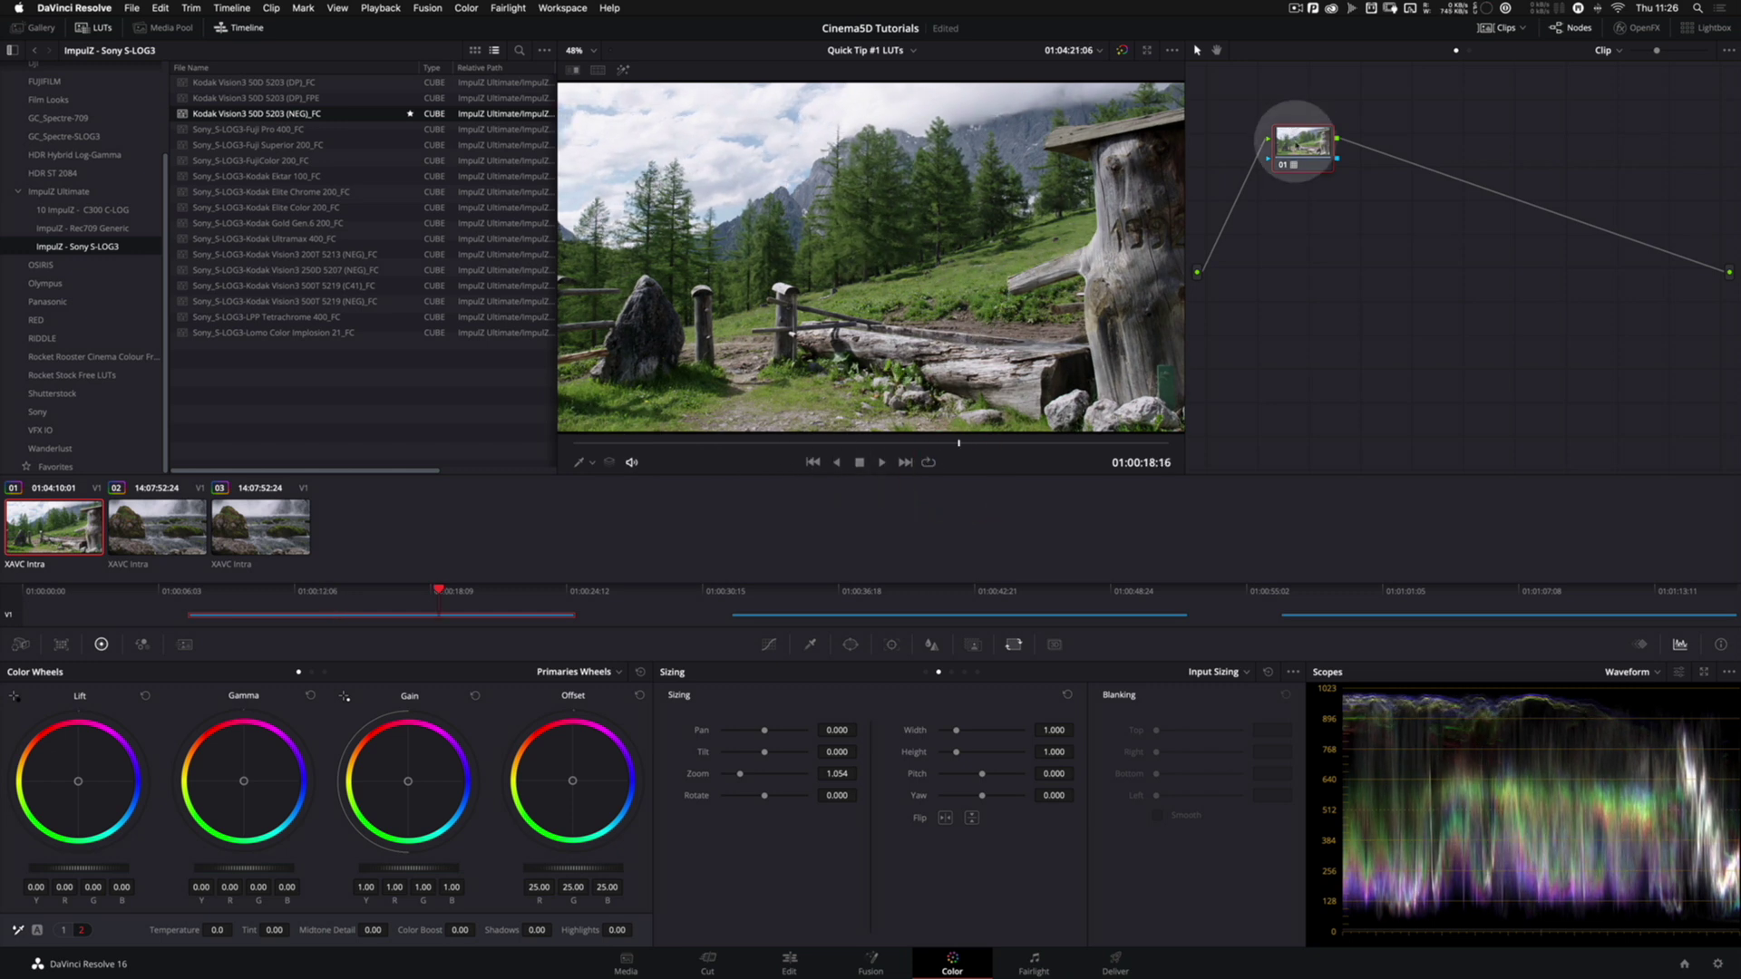
{"action": "left_click_drag", "start_coordinate": [1299, 140], "coordinate": [1300, 132]}
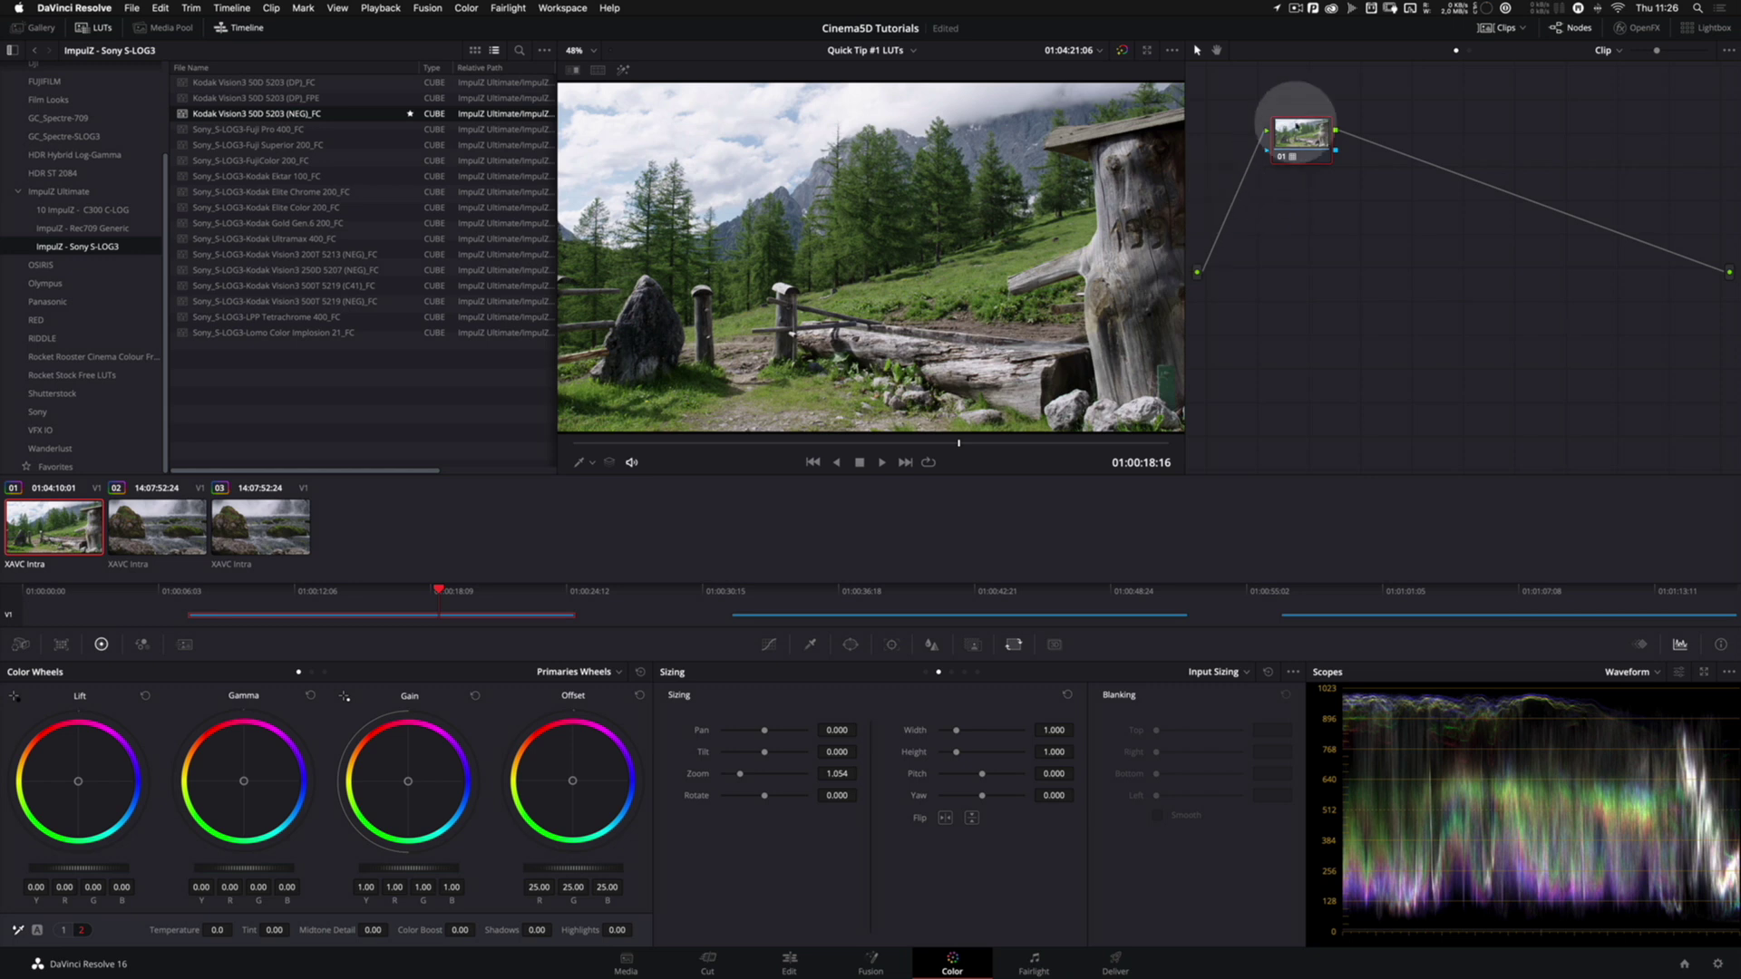
{"action": "left_click_drag", "start_coordinate": [1312, 151], "coordinate": [1326, 142]}
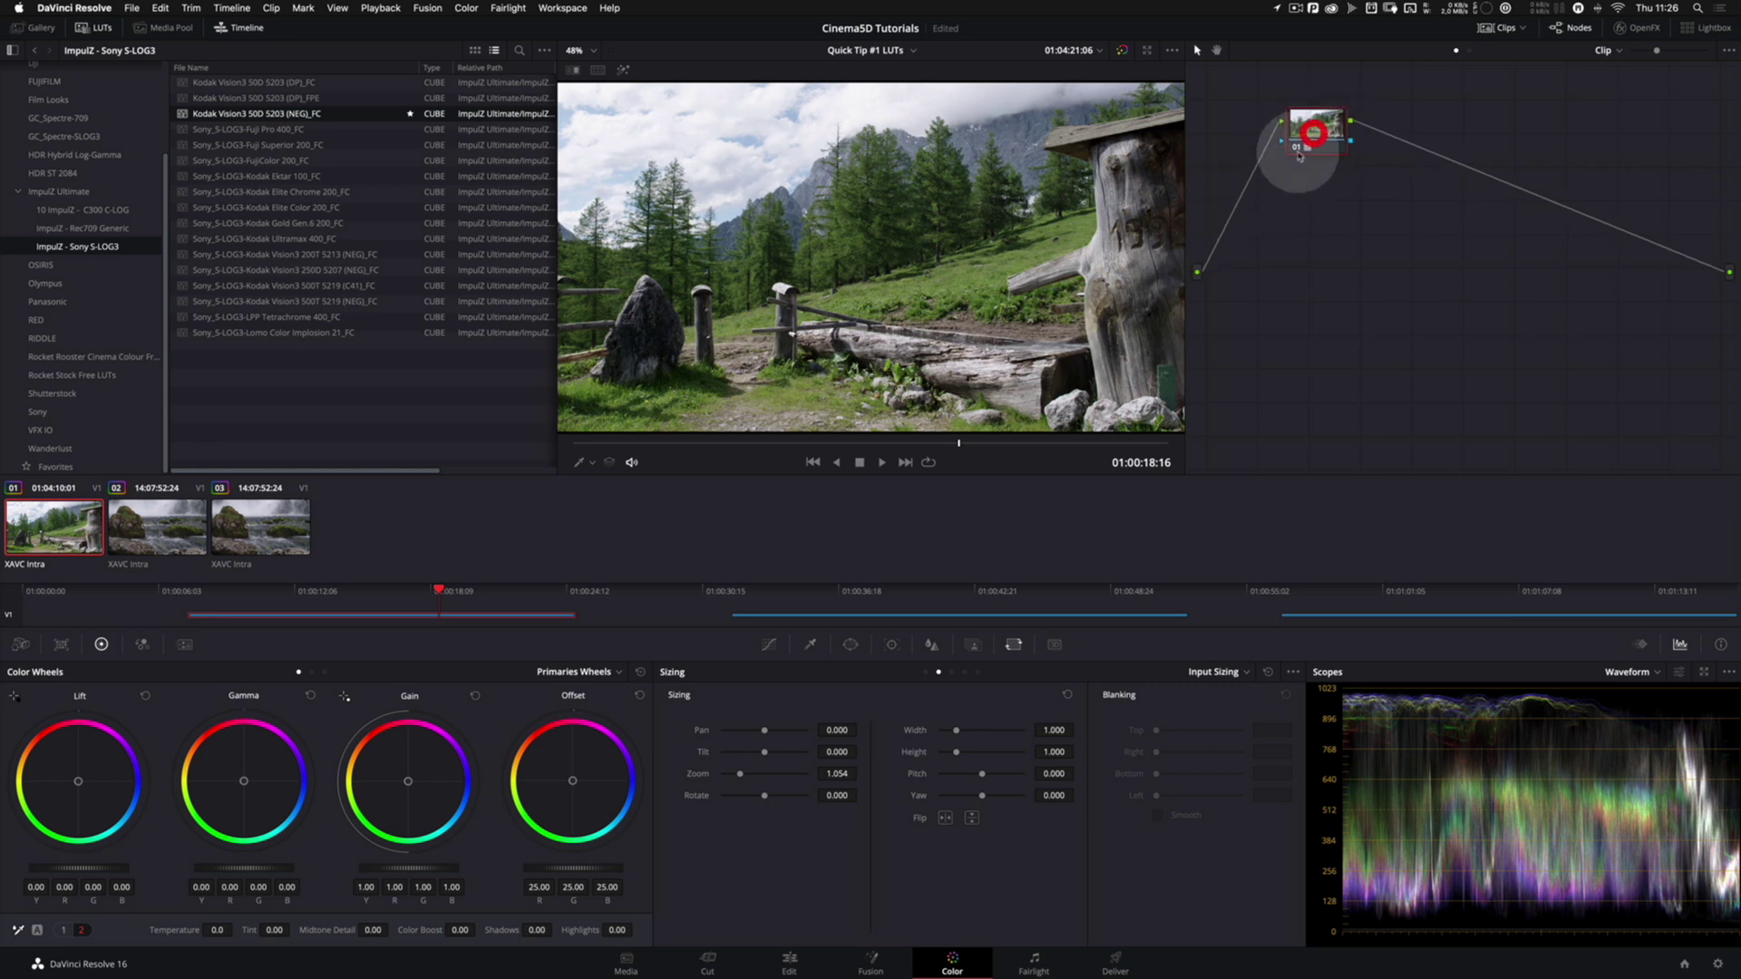
In the Key palette, drag node 01's Key Output Gain down to 0.863 to weaken the LUT.
{"action": "left_click", "coordinate": [975, 648]}
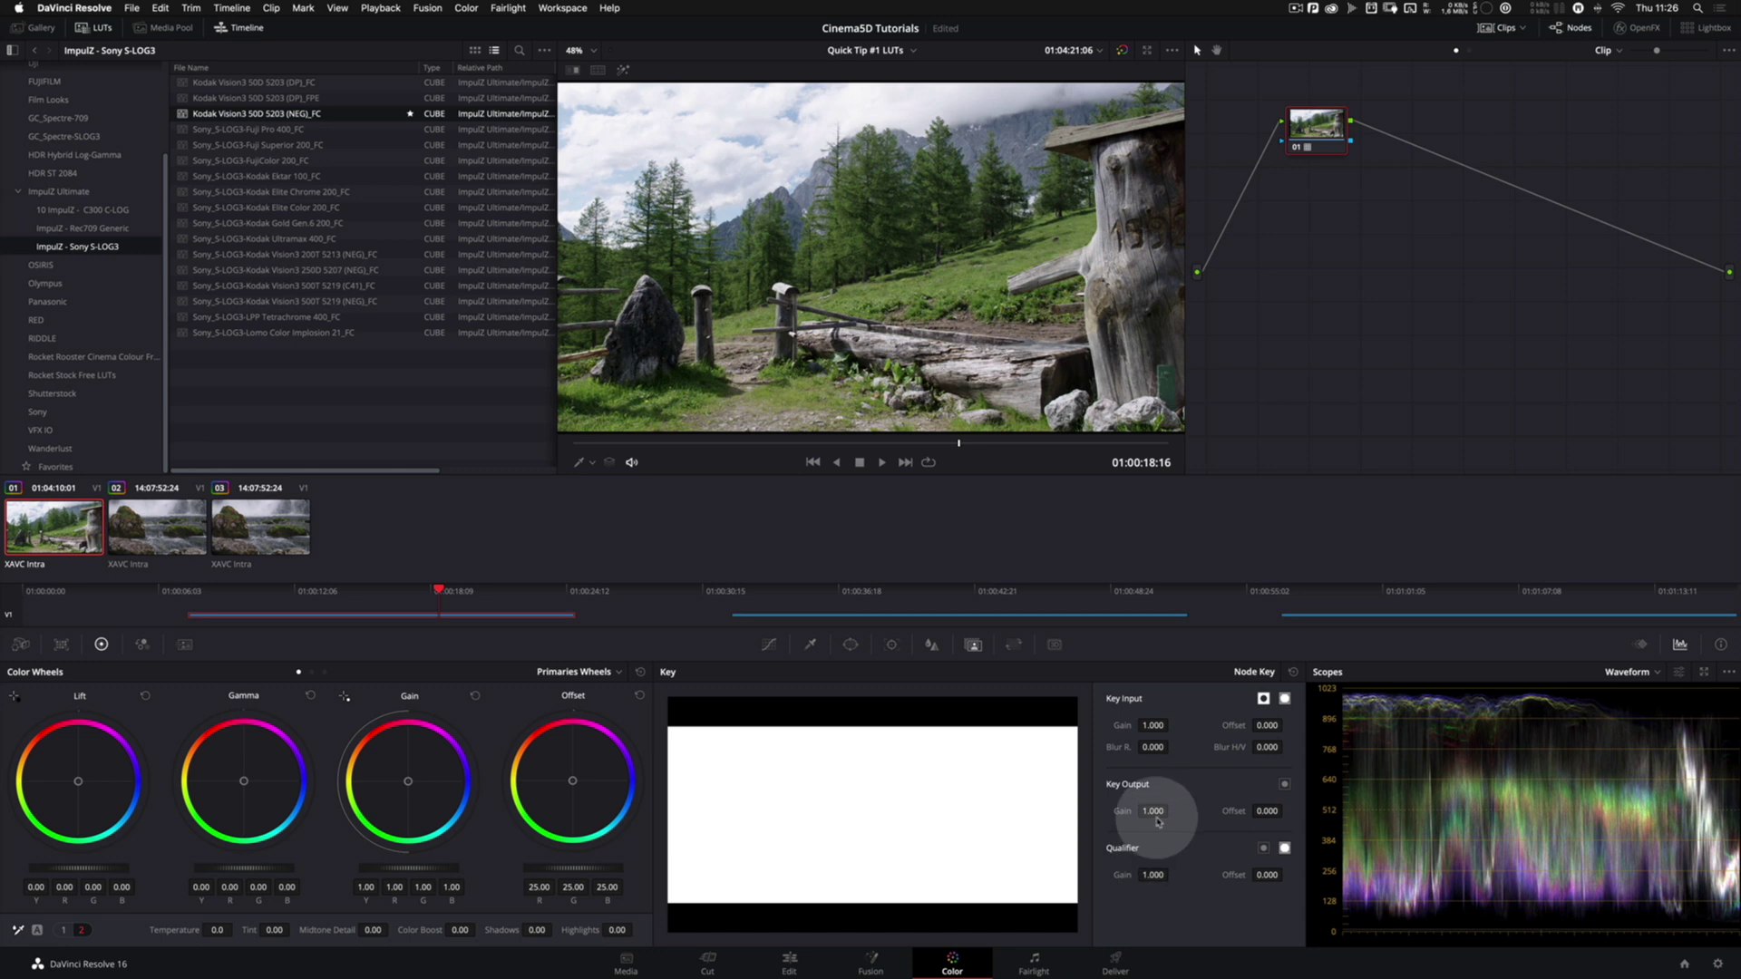
{"action": "left_click_drag", "start_coordinate": [1143, 812], "coordinate": [1107, 811]}
{"action": "left_click_drag", "start_coordinate": [899, 789], "coordinate": [494, 762]}
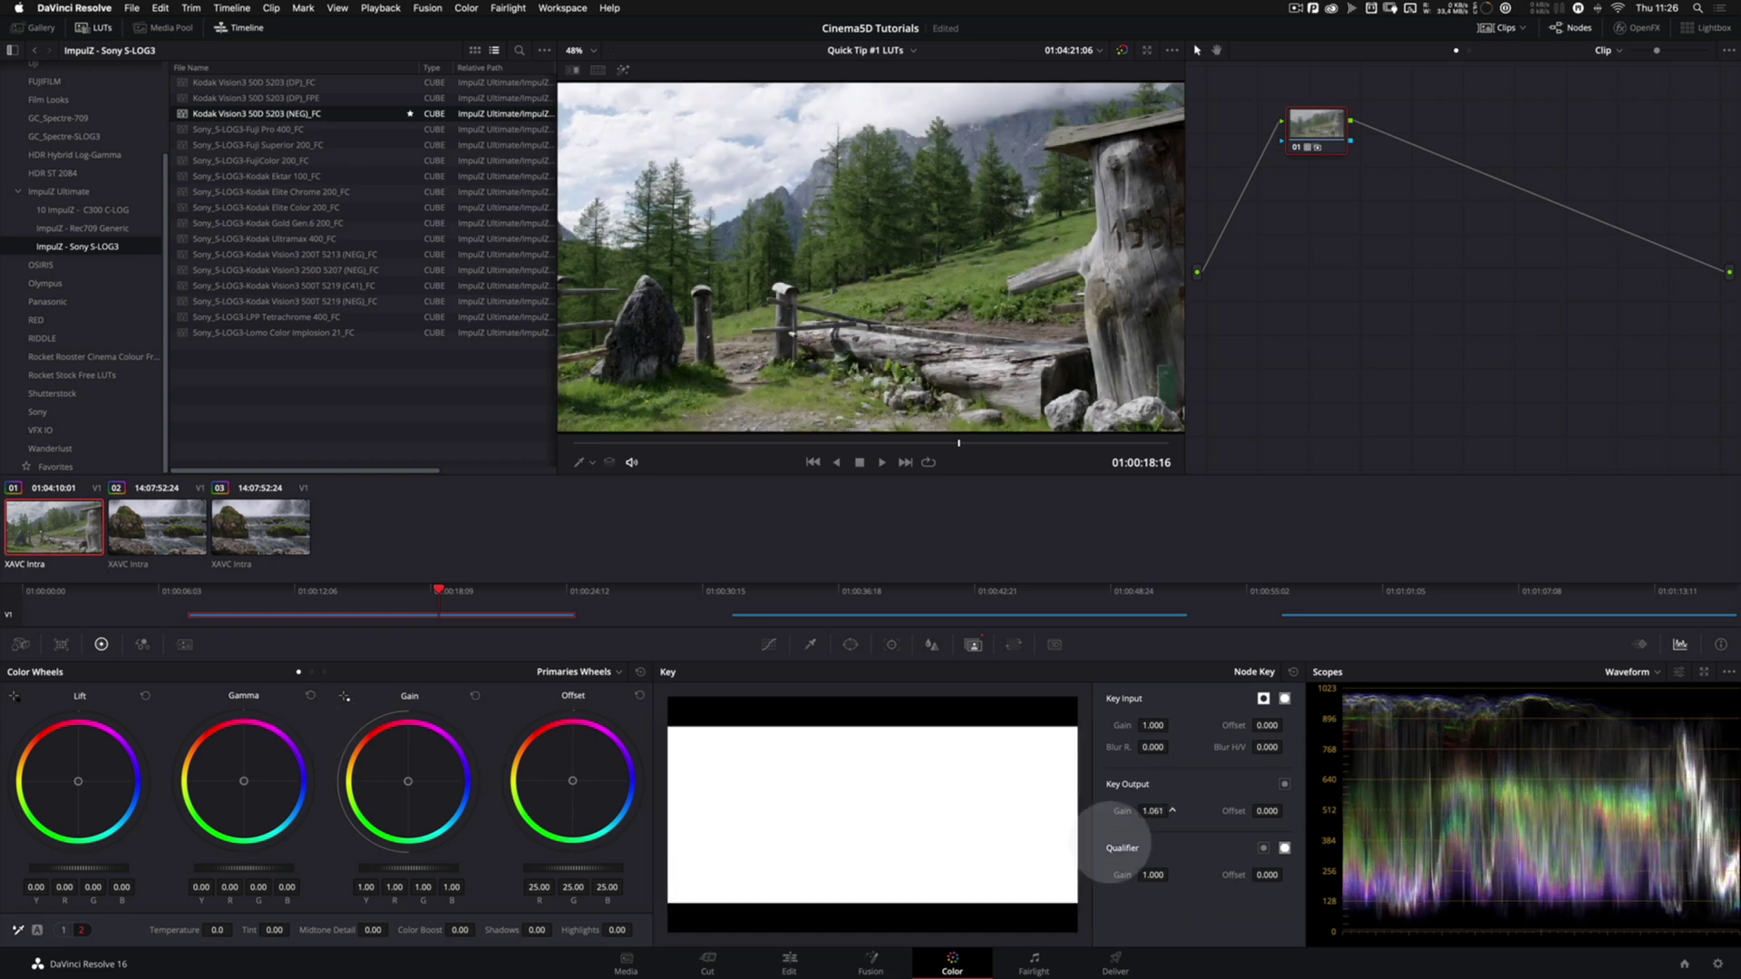
{"action": "left_click_drag", "start_coordinate": [1152, 811], "coordinate": [886, 772]}
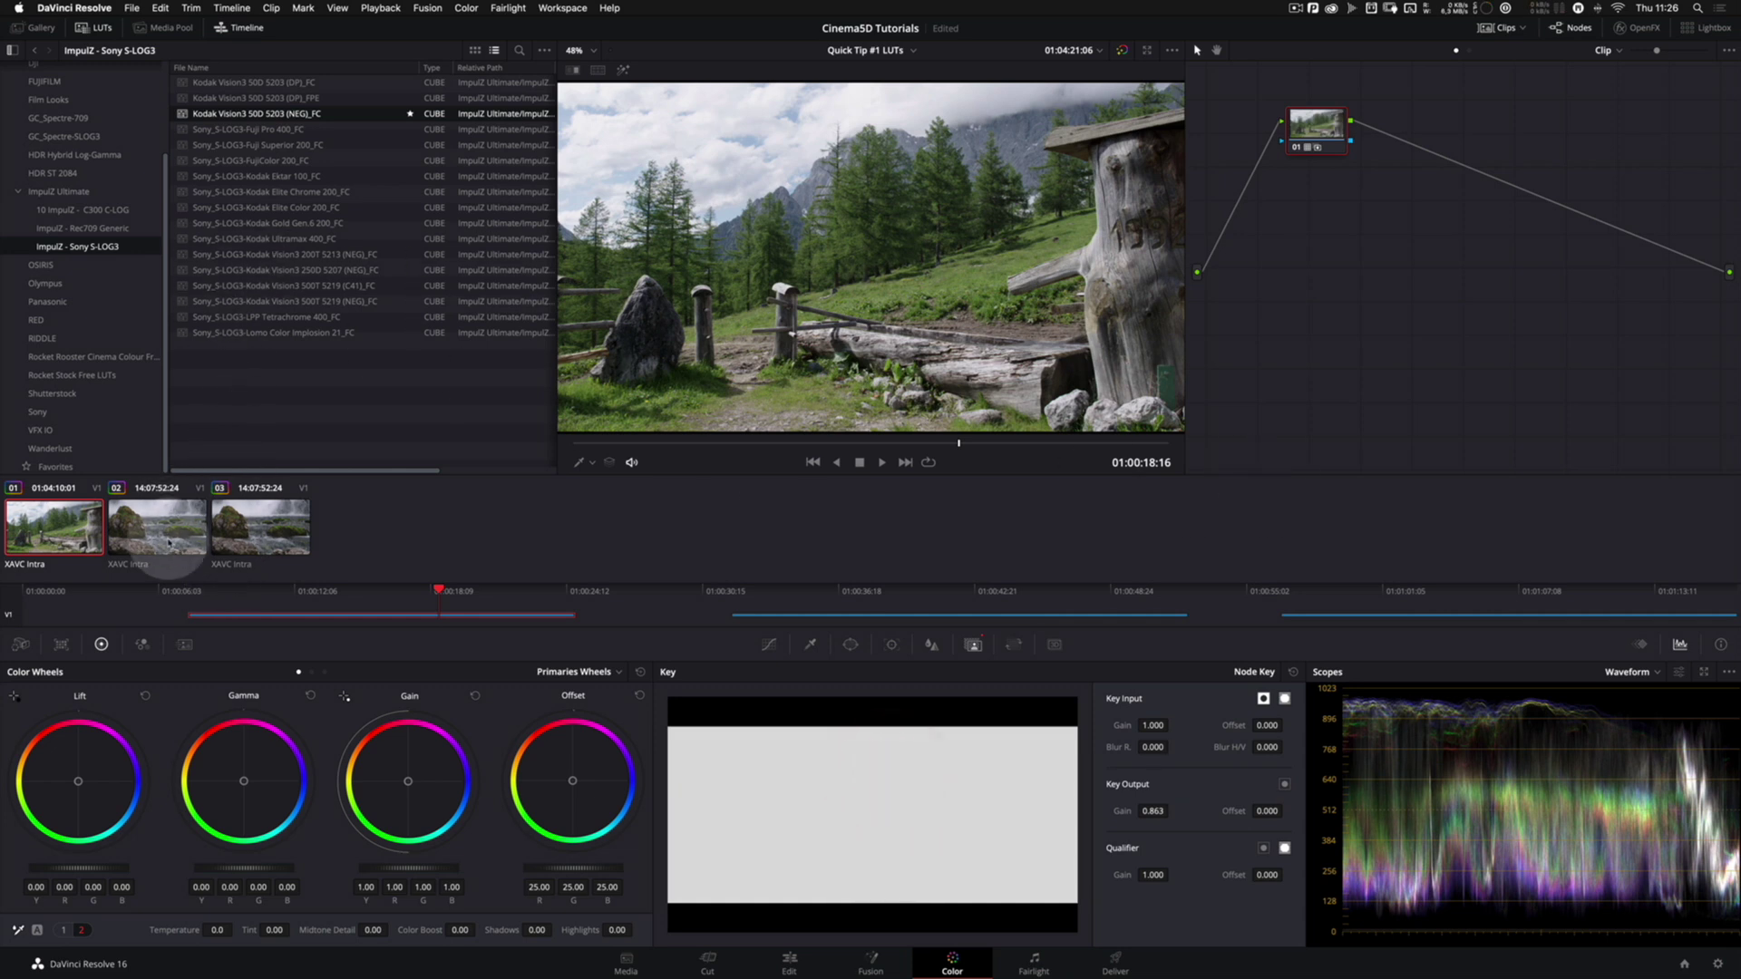
Load clip 02 and select its Compensate, Overexpose and LUT nodes in the node editor.
{"action": "left_click", "coordinate": [168, 542]}
{"action": "left_click", "coordinate": [1470, 396]}
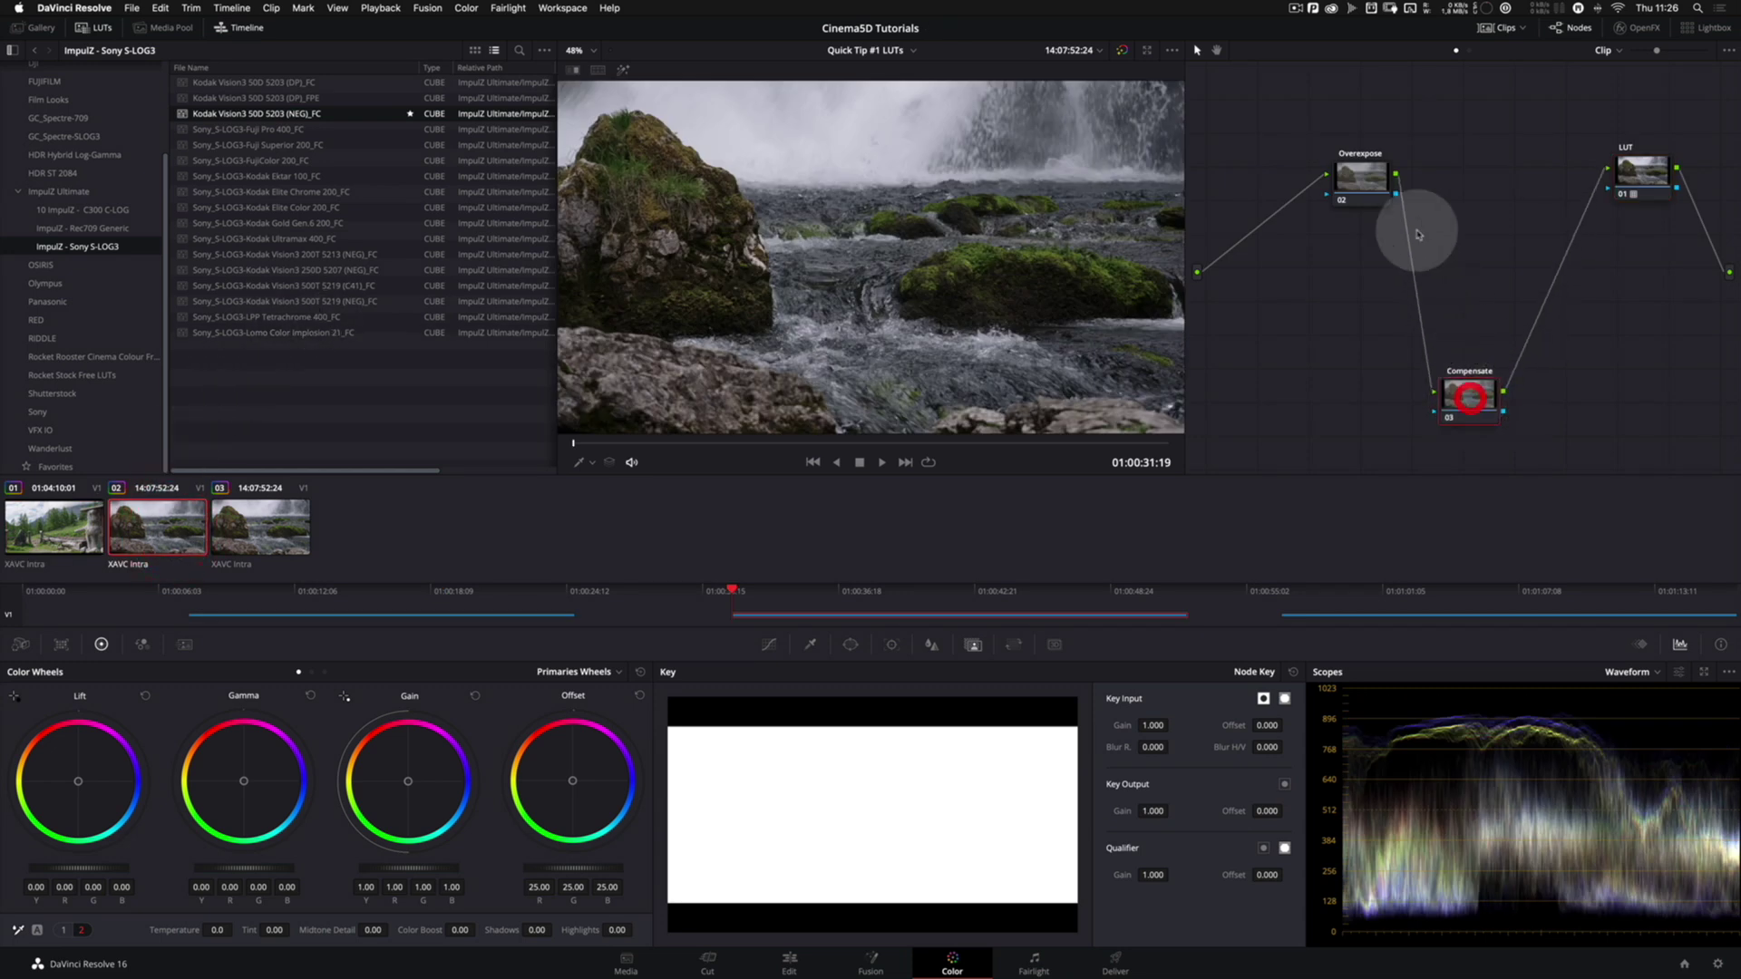
{"action": "left_click_drag", "start_coordinate": [1362, 177], "coordinate": [1337, 172]}
{"action": "left_click_drag", "start_coordinate": [1642, 185], "coordinate": [1638, 201]}
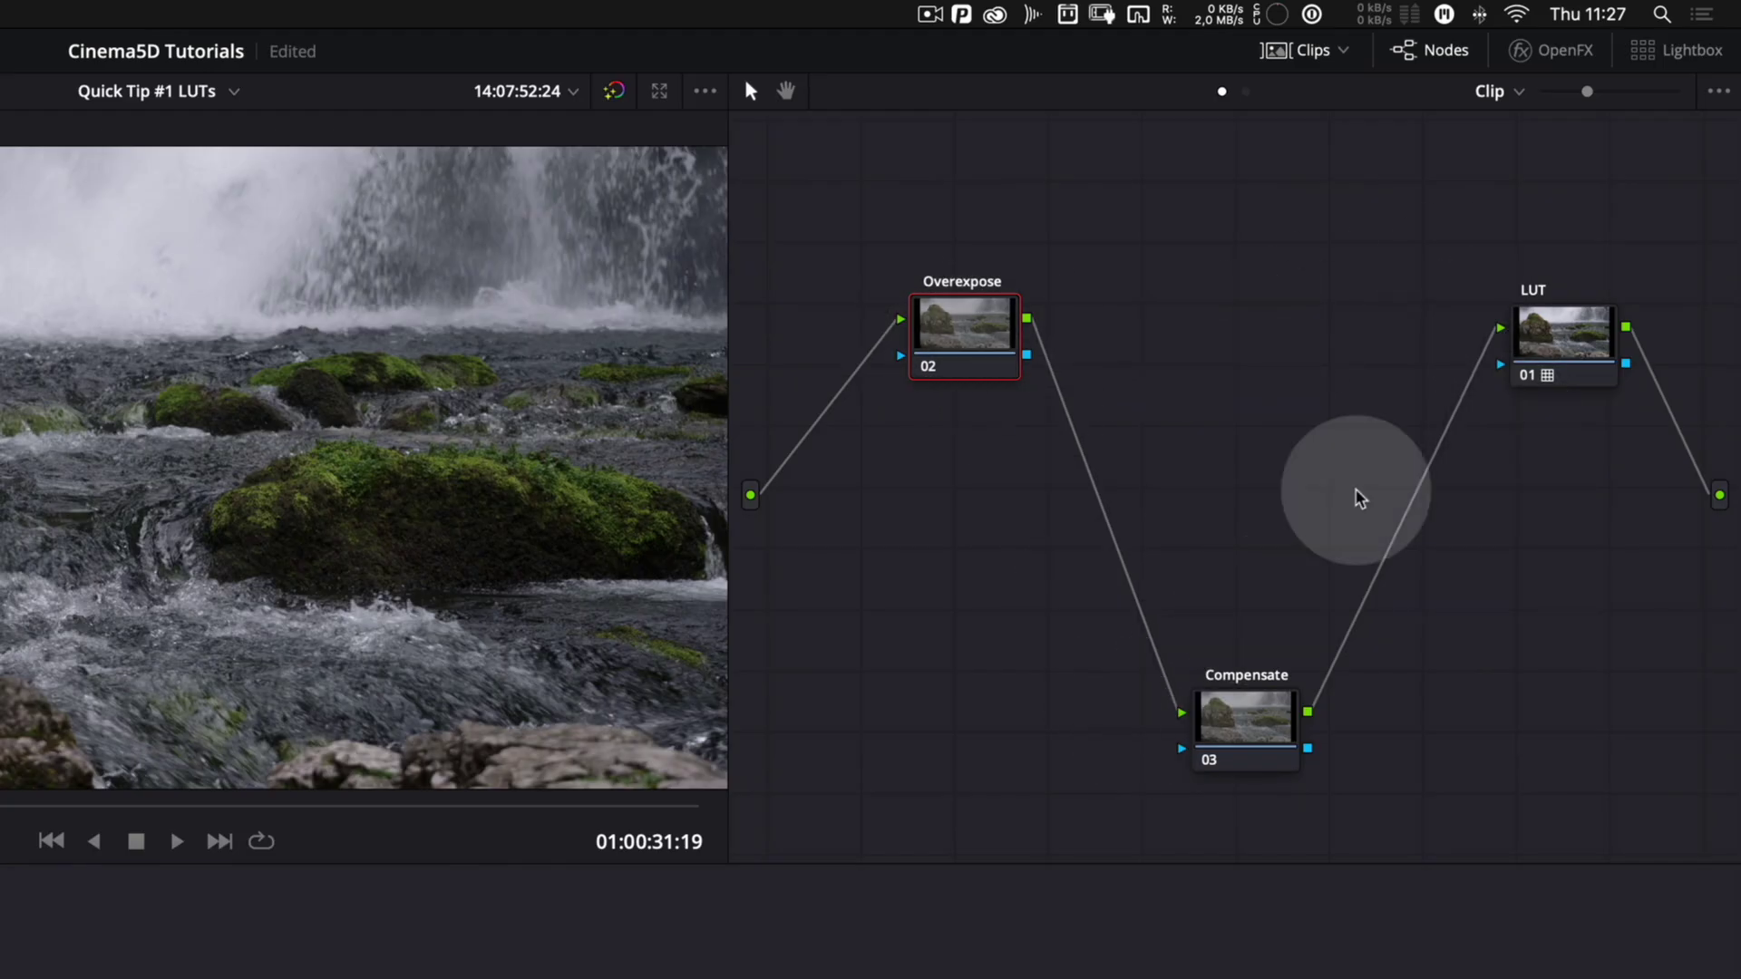
Nudge the Overexpose, Compensate and LUT nodes to tidy the node layout.
{"action": "left_click_drag", "start_coordinate": [921, 371], "coordinate": [919, 377]}
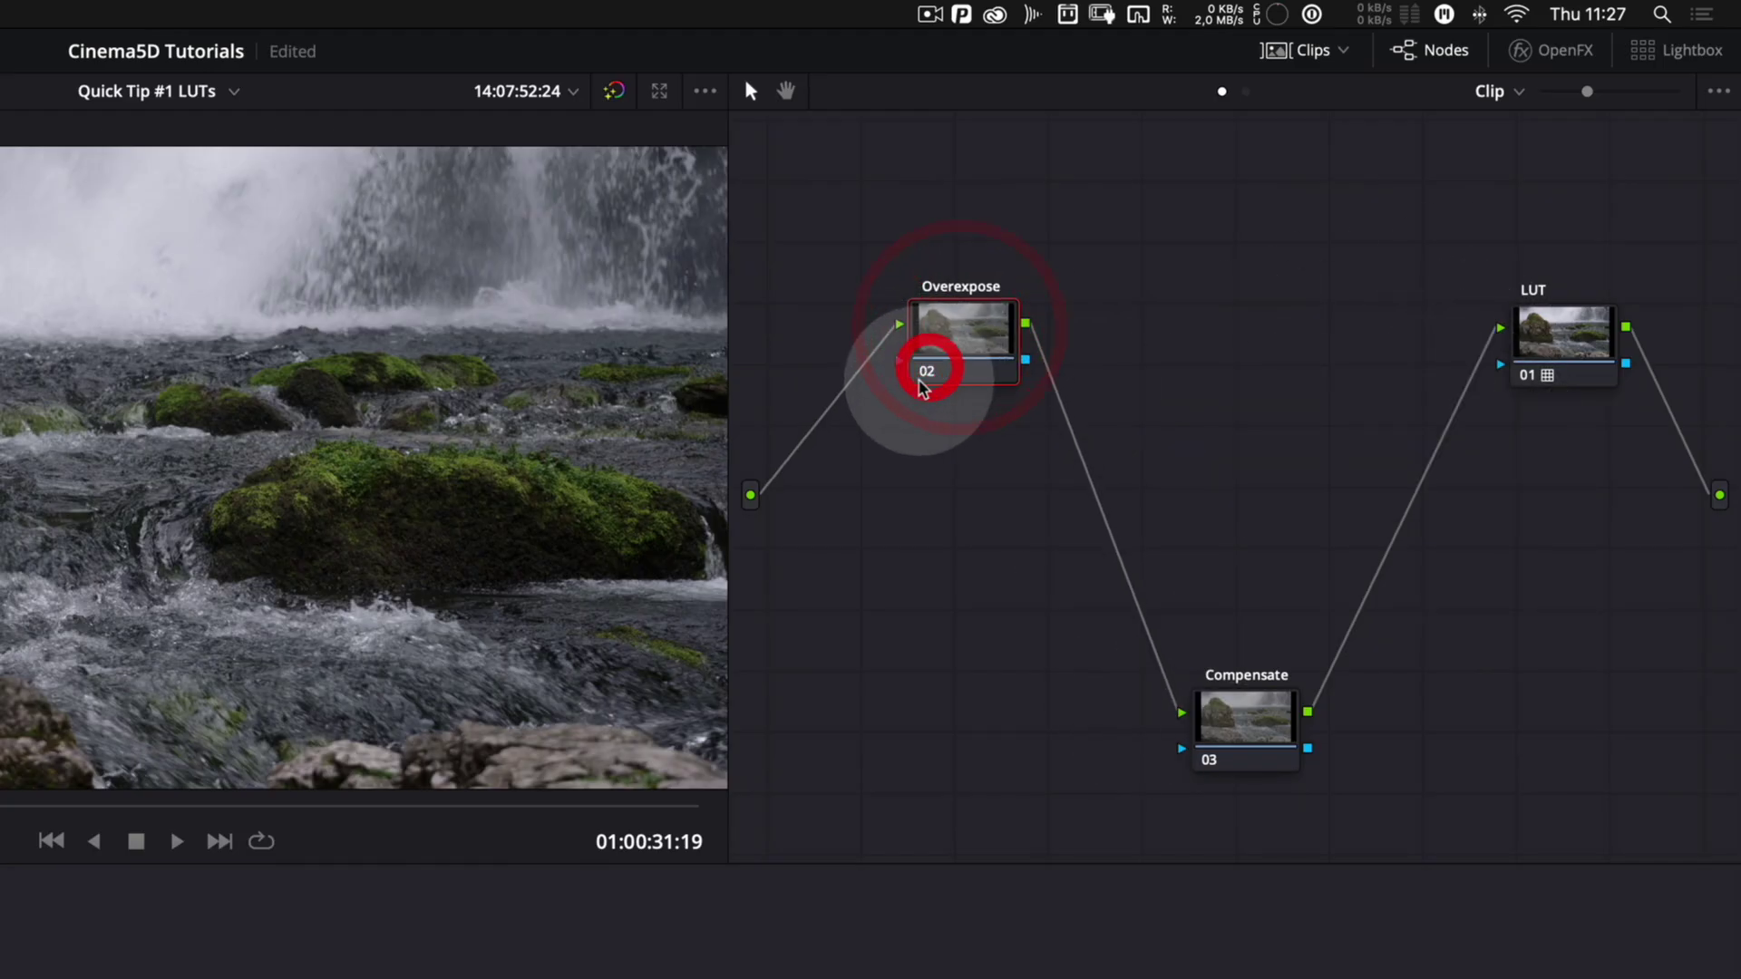
{"action": "left_click_drag", "start_coordinate": [1195, 761], "coordinate": [1197, 759]}
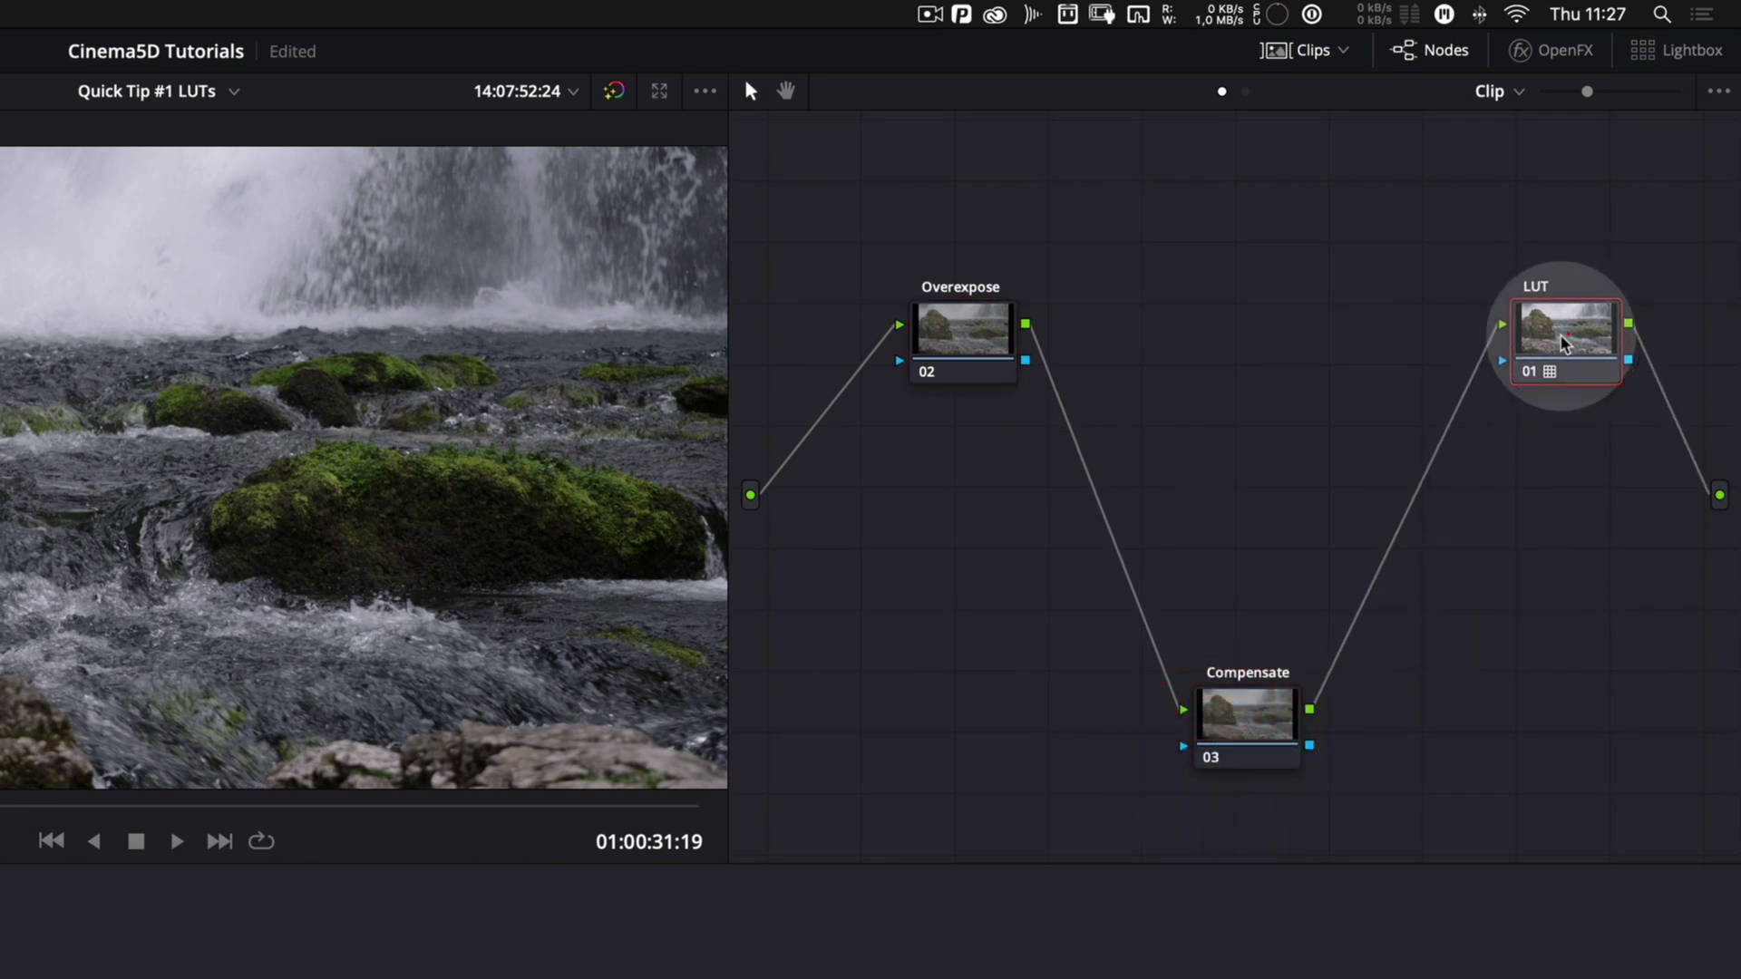
{"action": "left_click", "coordinate": [1539, 368]}
{"action": "left_click", "coordinate": [1535, 377]}
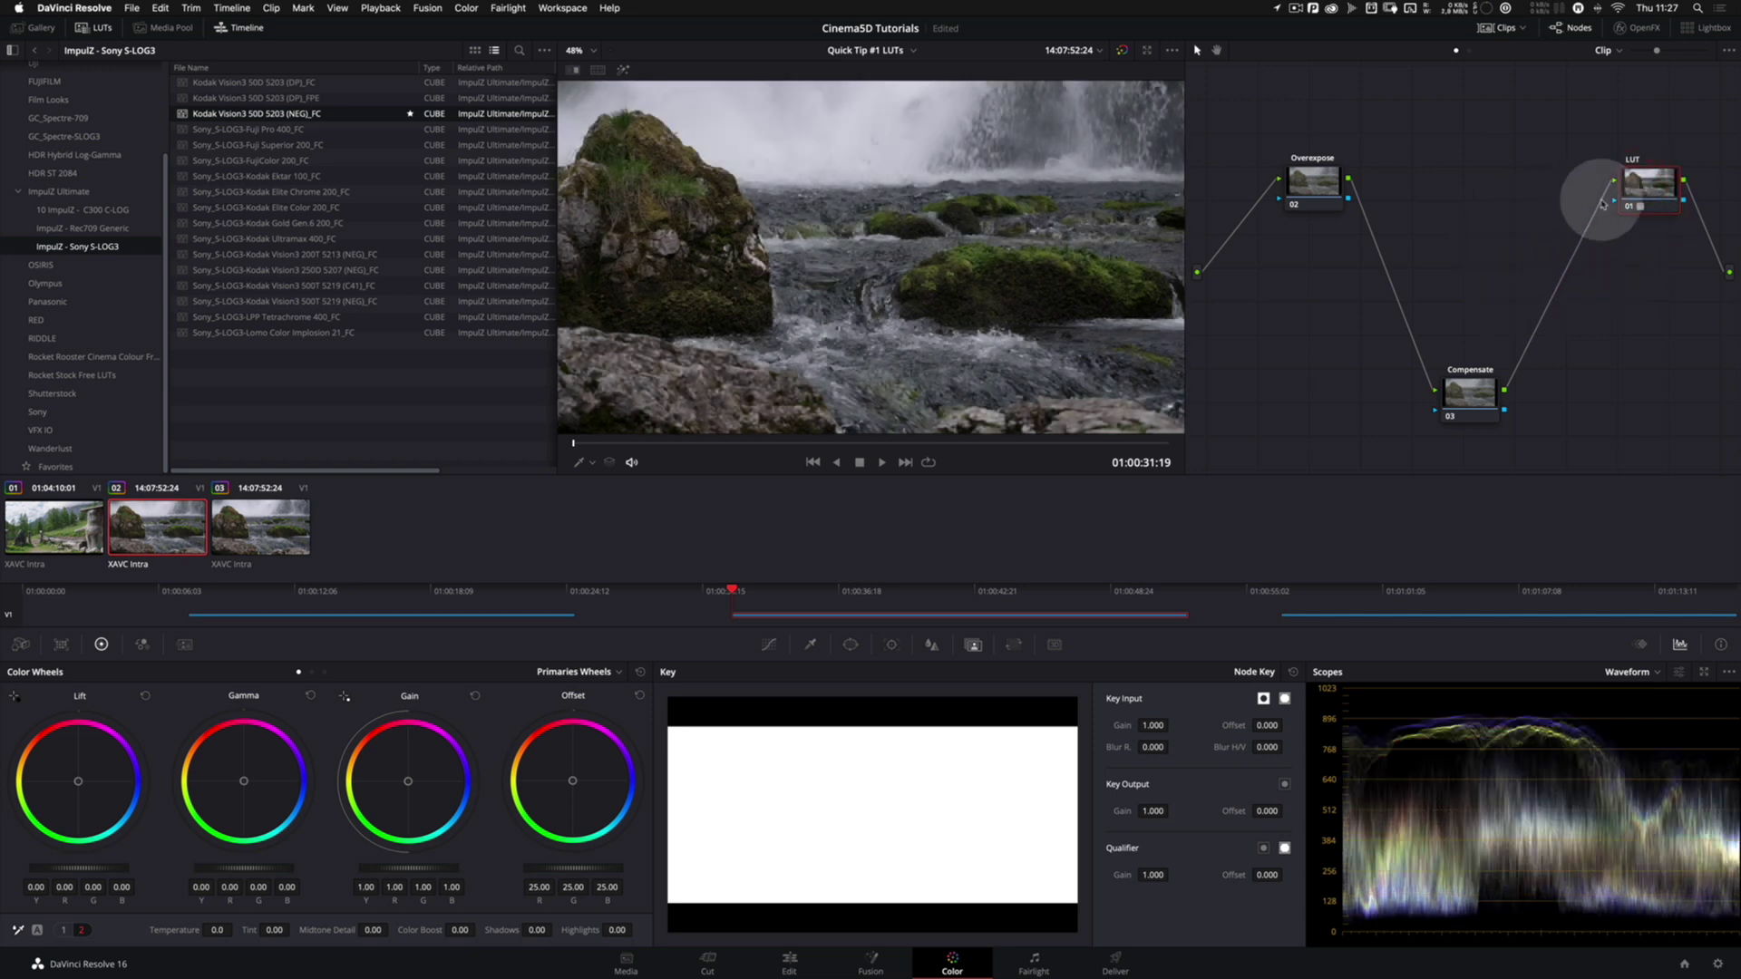
{"action": "left_click_drag", "start_coordinate": [1652, 195], "coordinate": [1627, 192]}
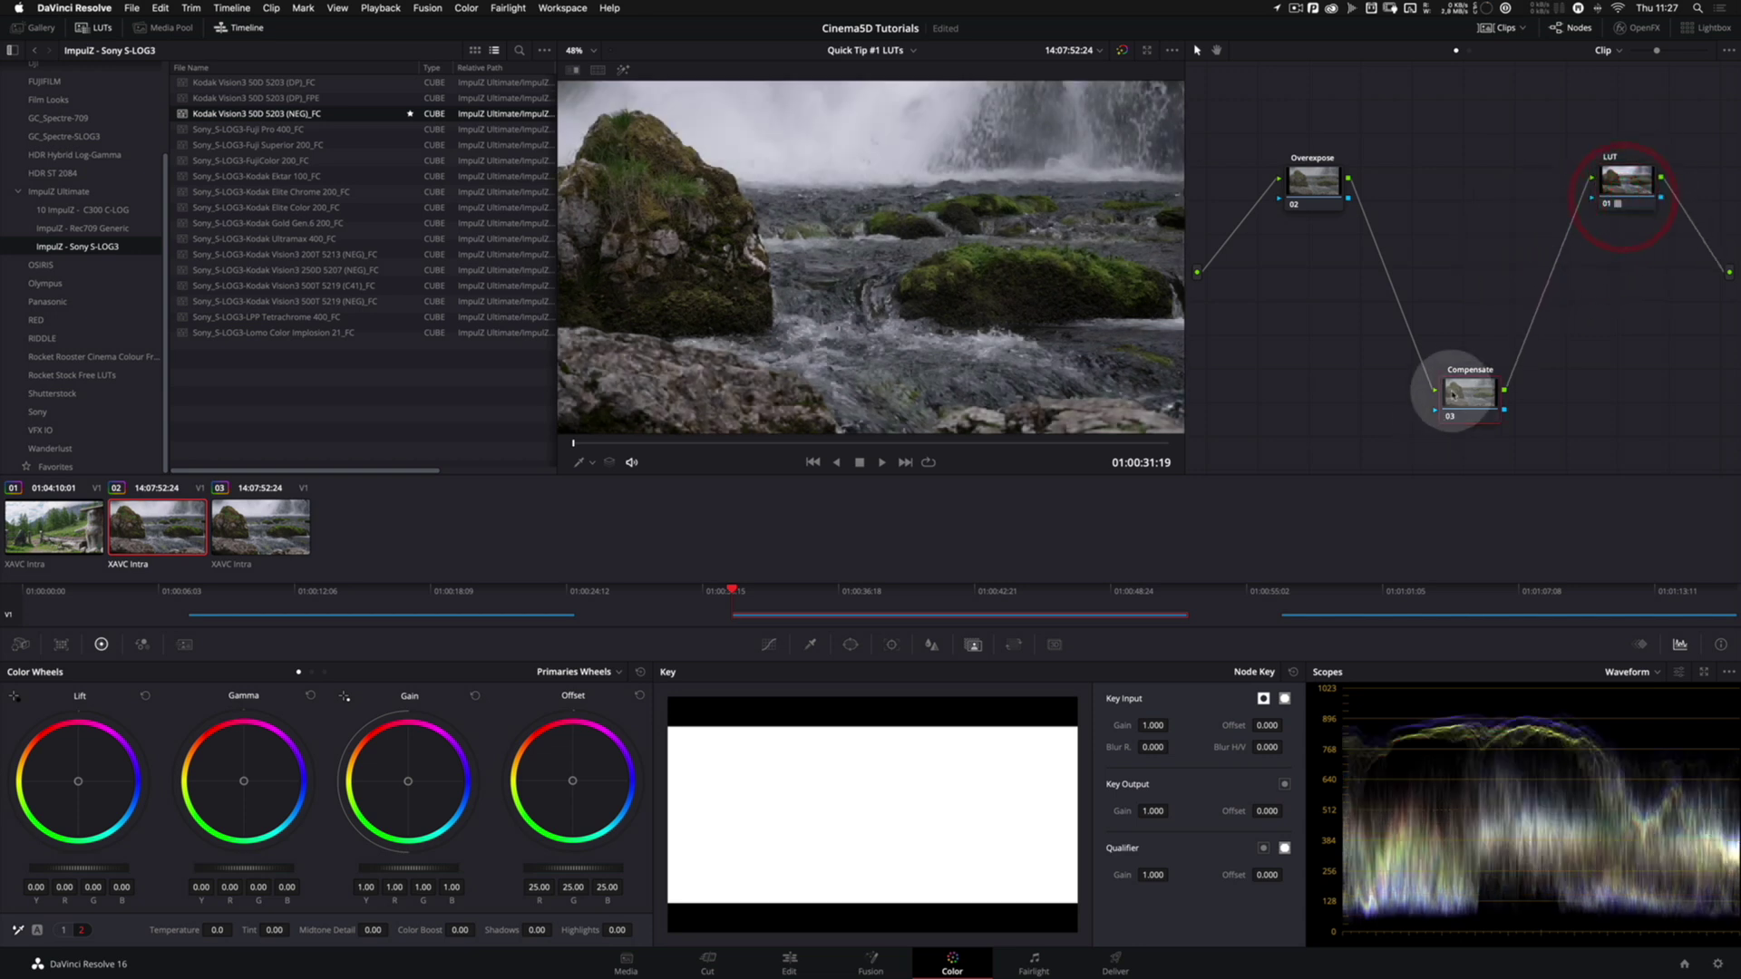
{"action": "left_click_drag", "start_coordinate": [1457, 392], "coordinate": [1428, 387]}
On the Overexpose node, link the Y/RGB curves and drag the top point left to overexpose.
{"action": "left_click", "coordinate": [1323, 187]}
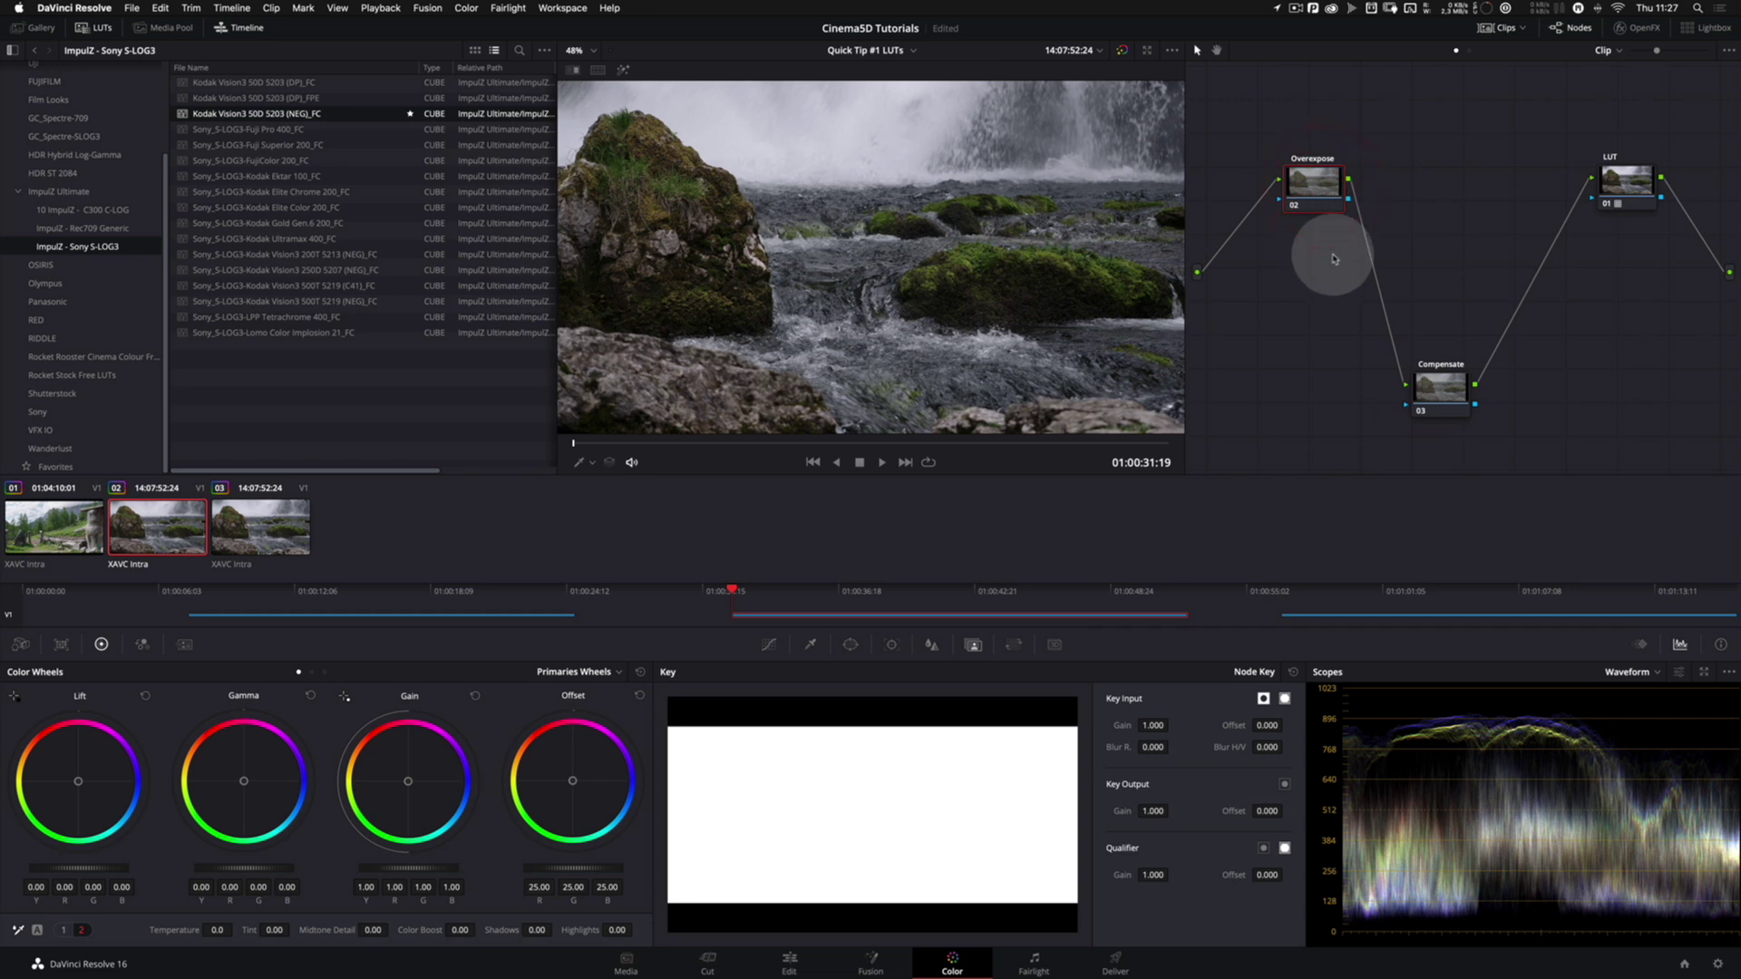
{"action": "left_click", "coordinate": [769, 645]}
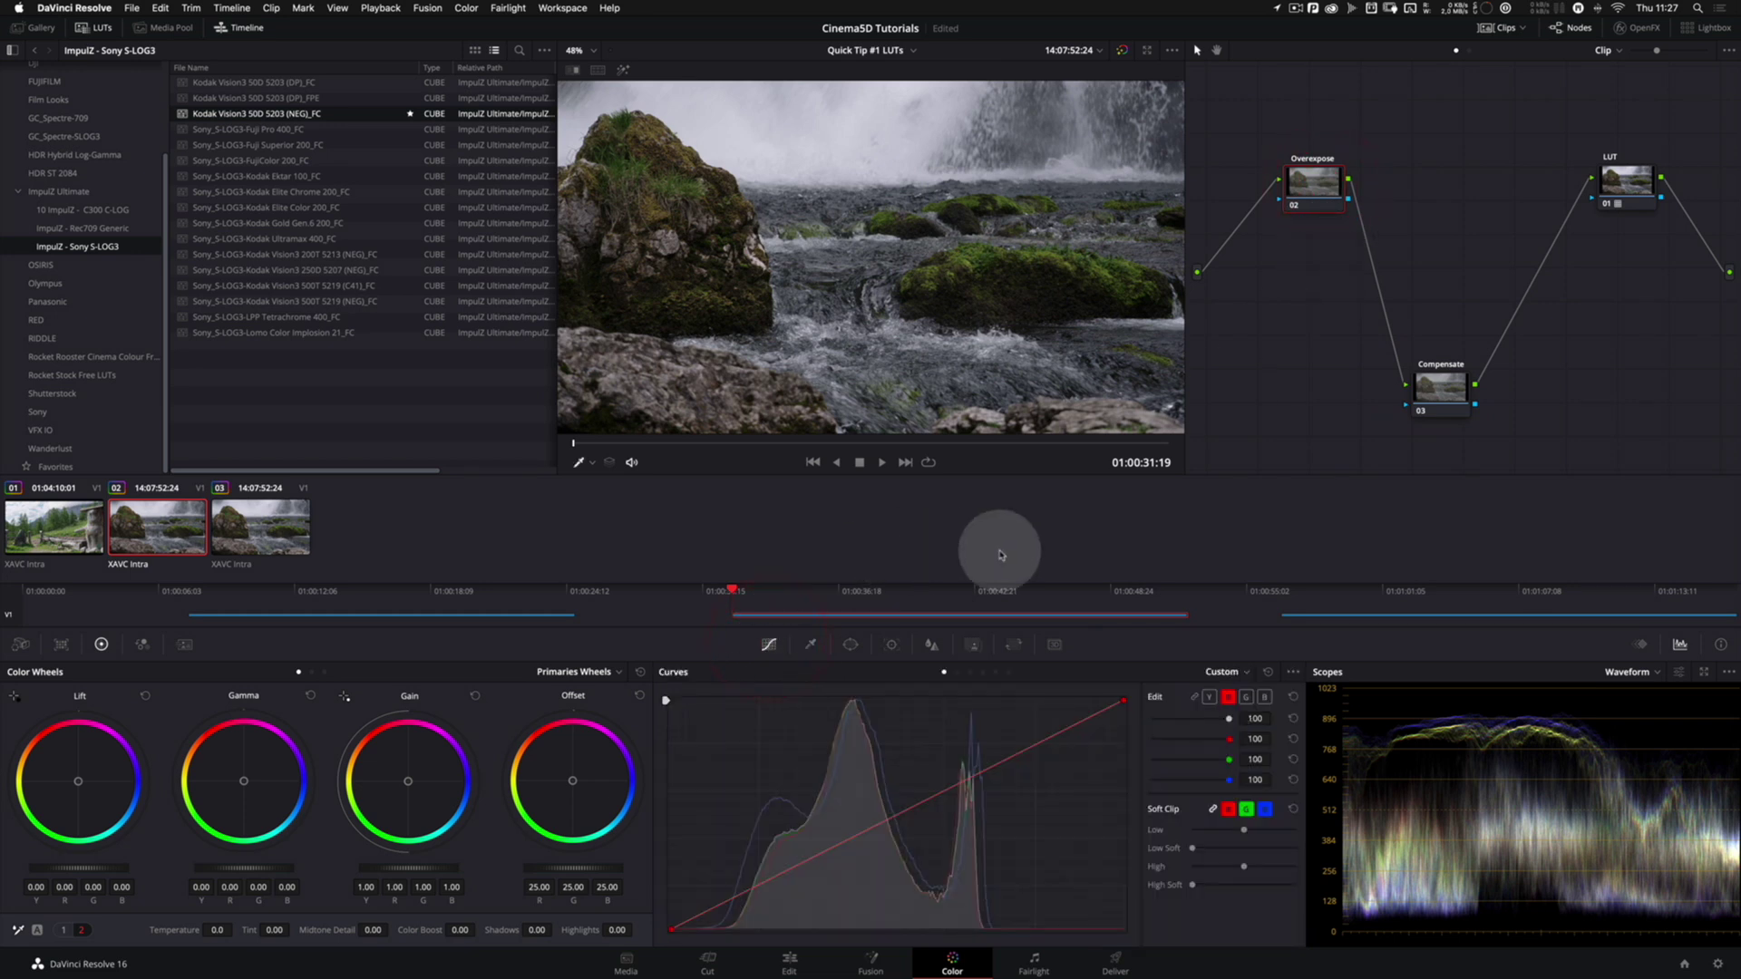
{"action": "left_click", "coordinate": [1200, 713]}
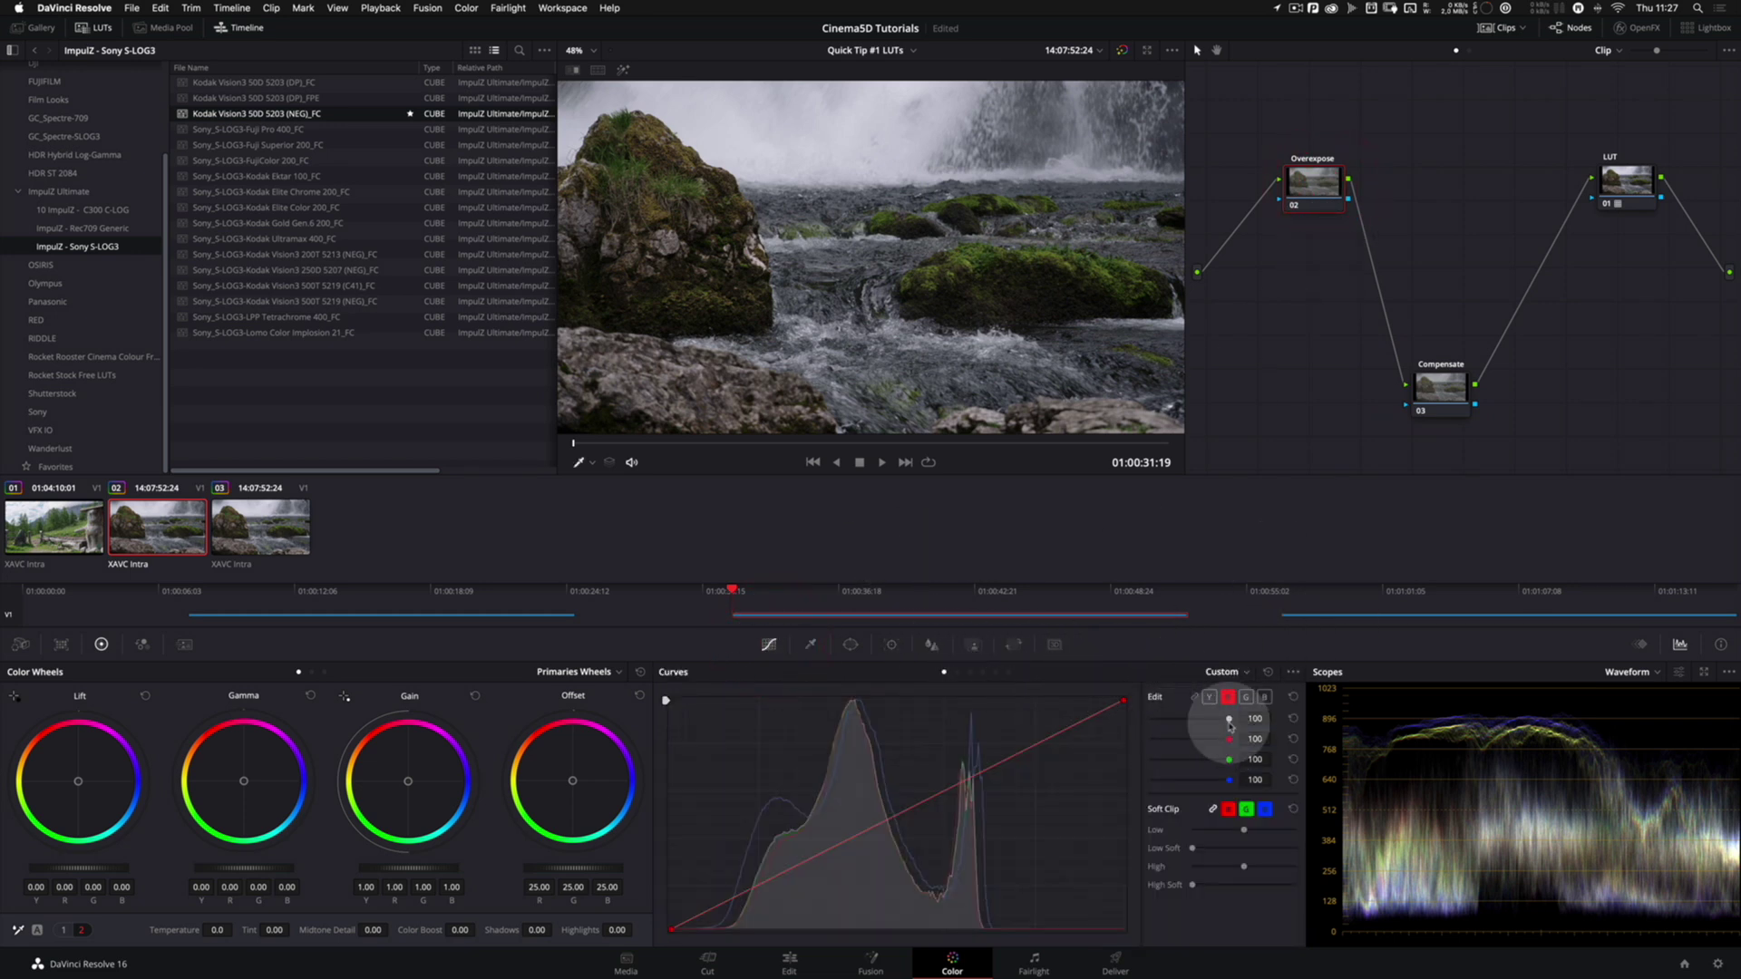
{"action": "left_click", "coordinate": [1207, 699]}
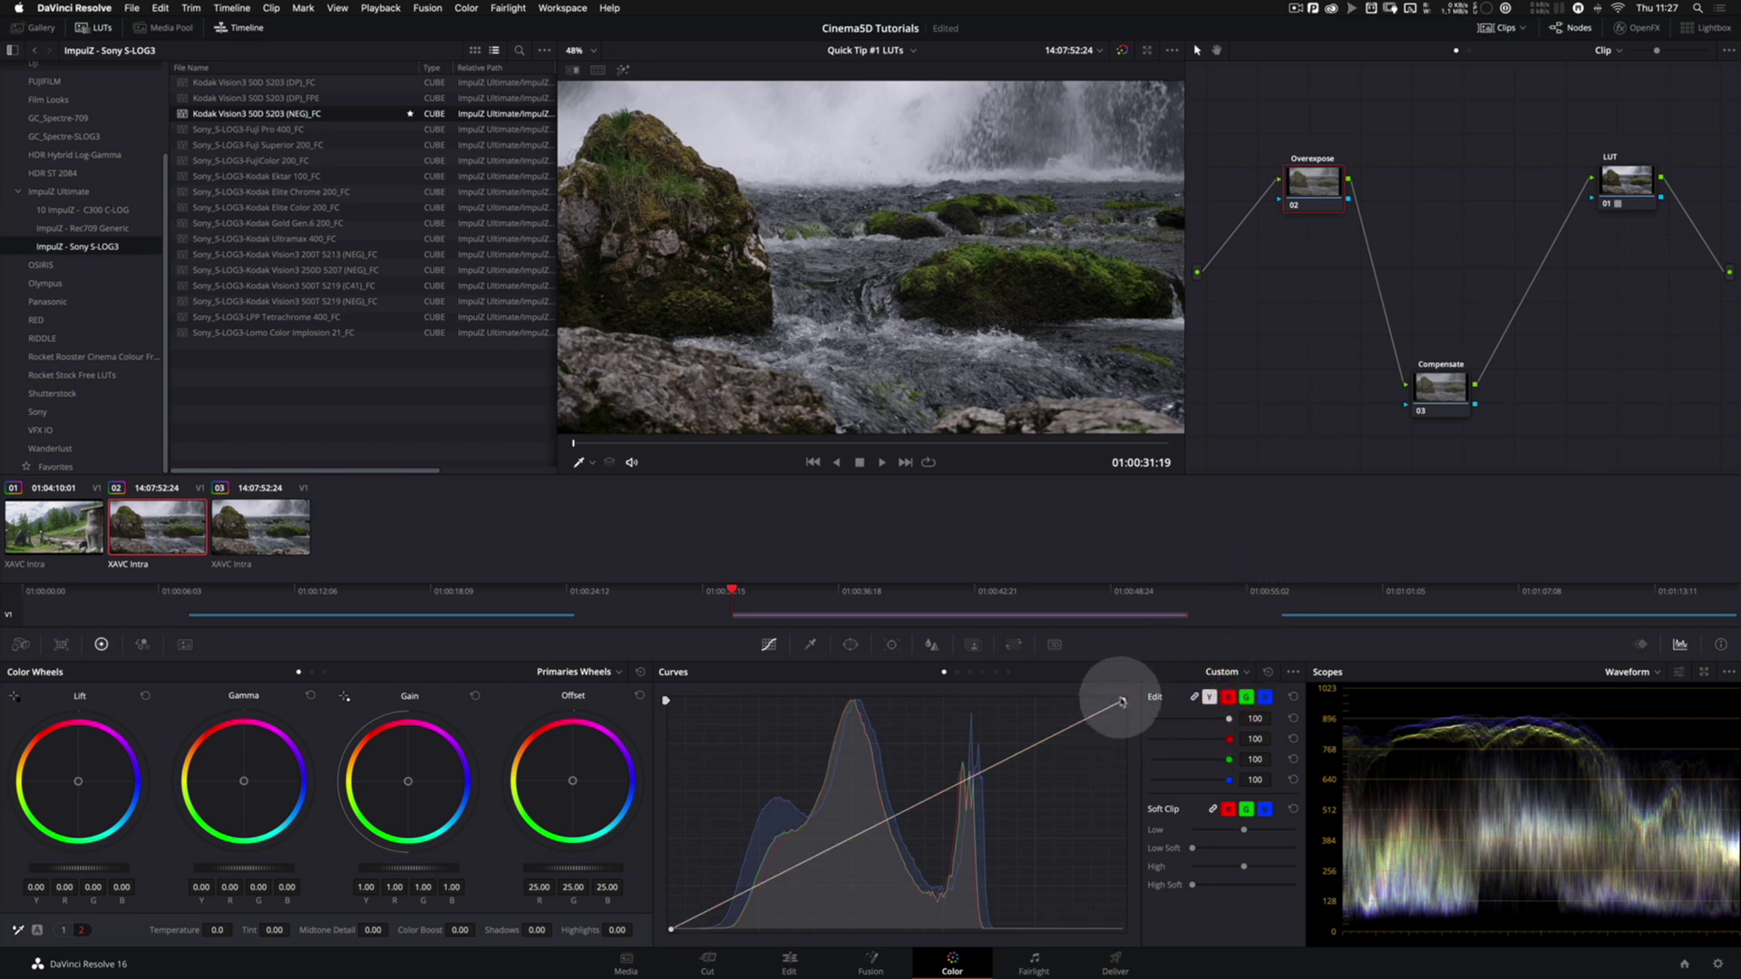
{"action": "left_click_drag", "start_coordinate": [1124, 703], "coordinate": [998, 661]}
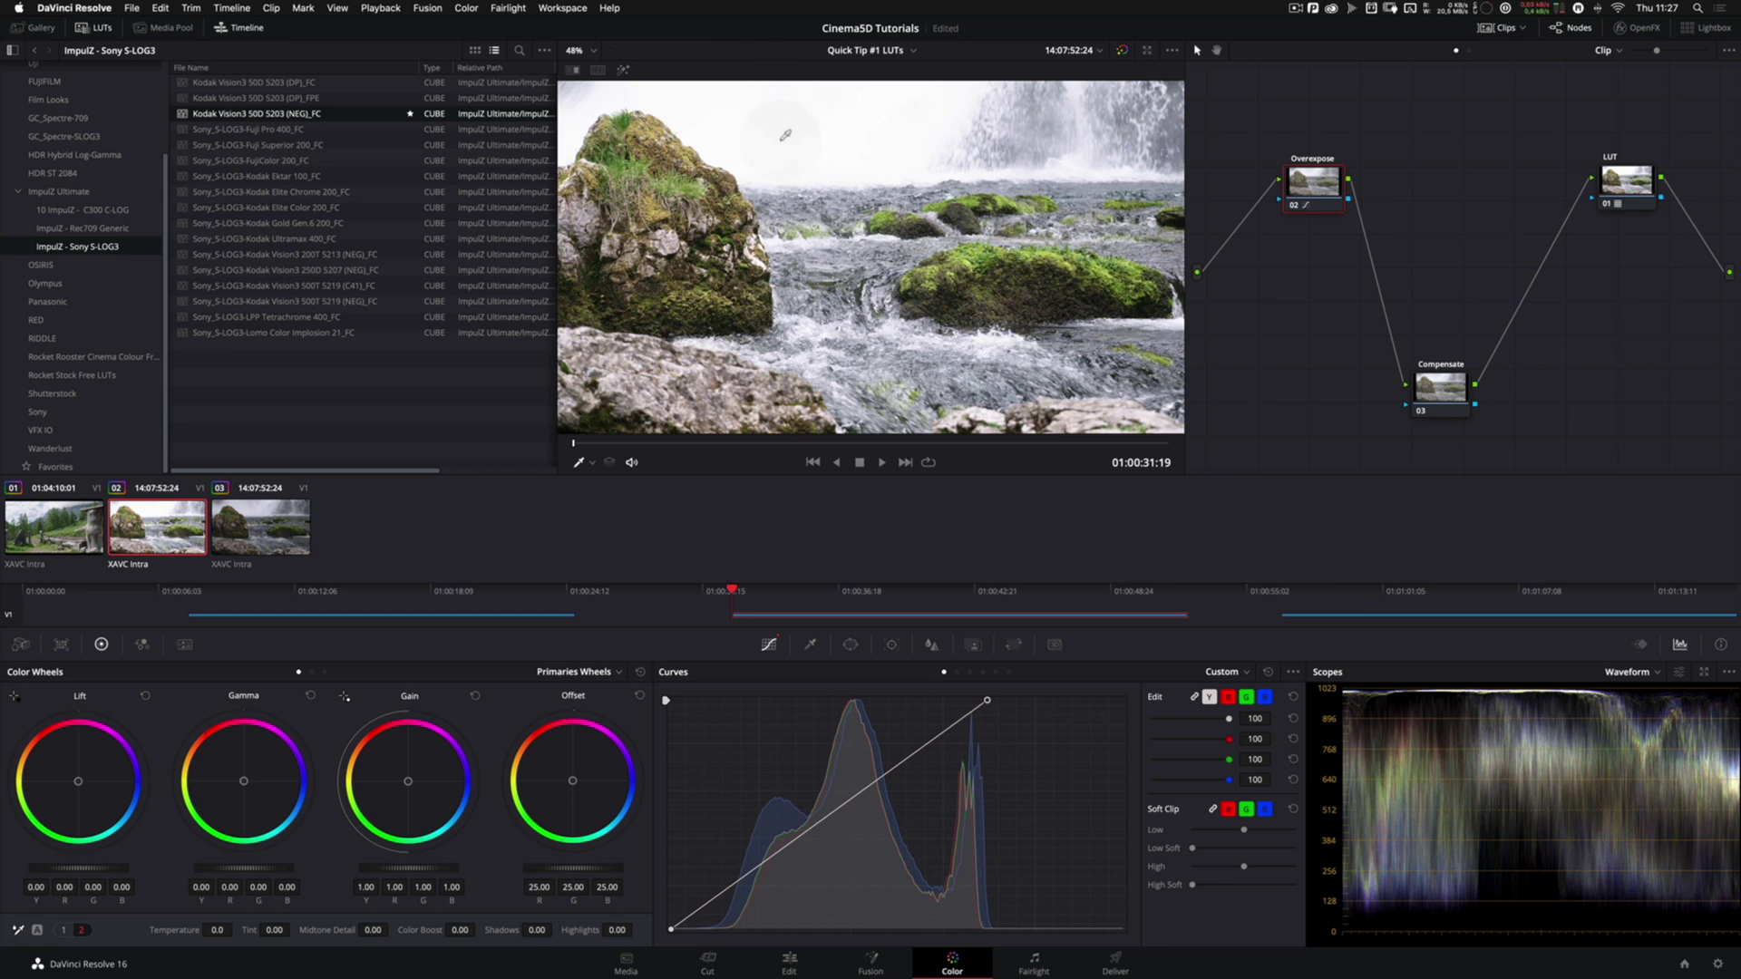
{"action": "left_click_drag", "start_coordinate": [987, 700], "coordinate": [958, 700]}
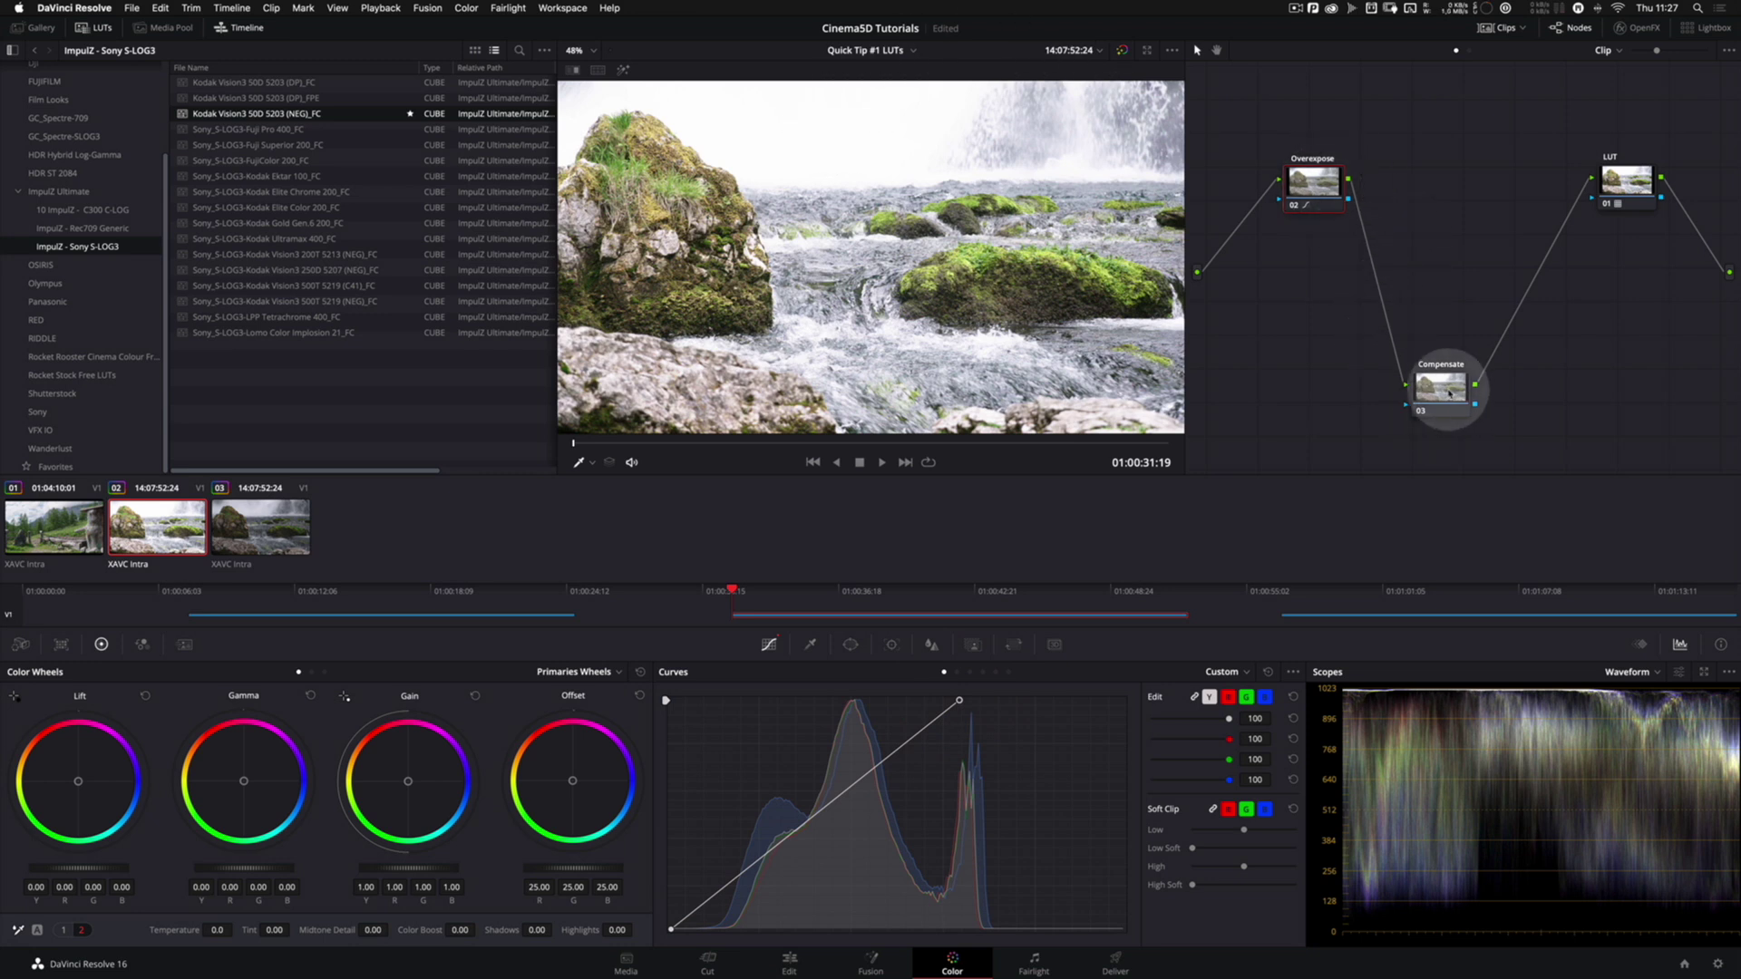
Pull the Compensate node's curve top point down to darken clip 02, then compare each node.
{"action": "left_click_drag", "start_coordinate": [1444, 396], "coordinate": [1456, 367]}
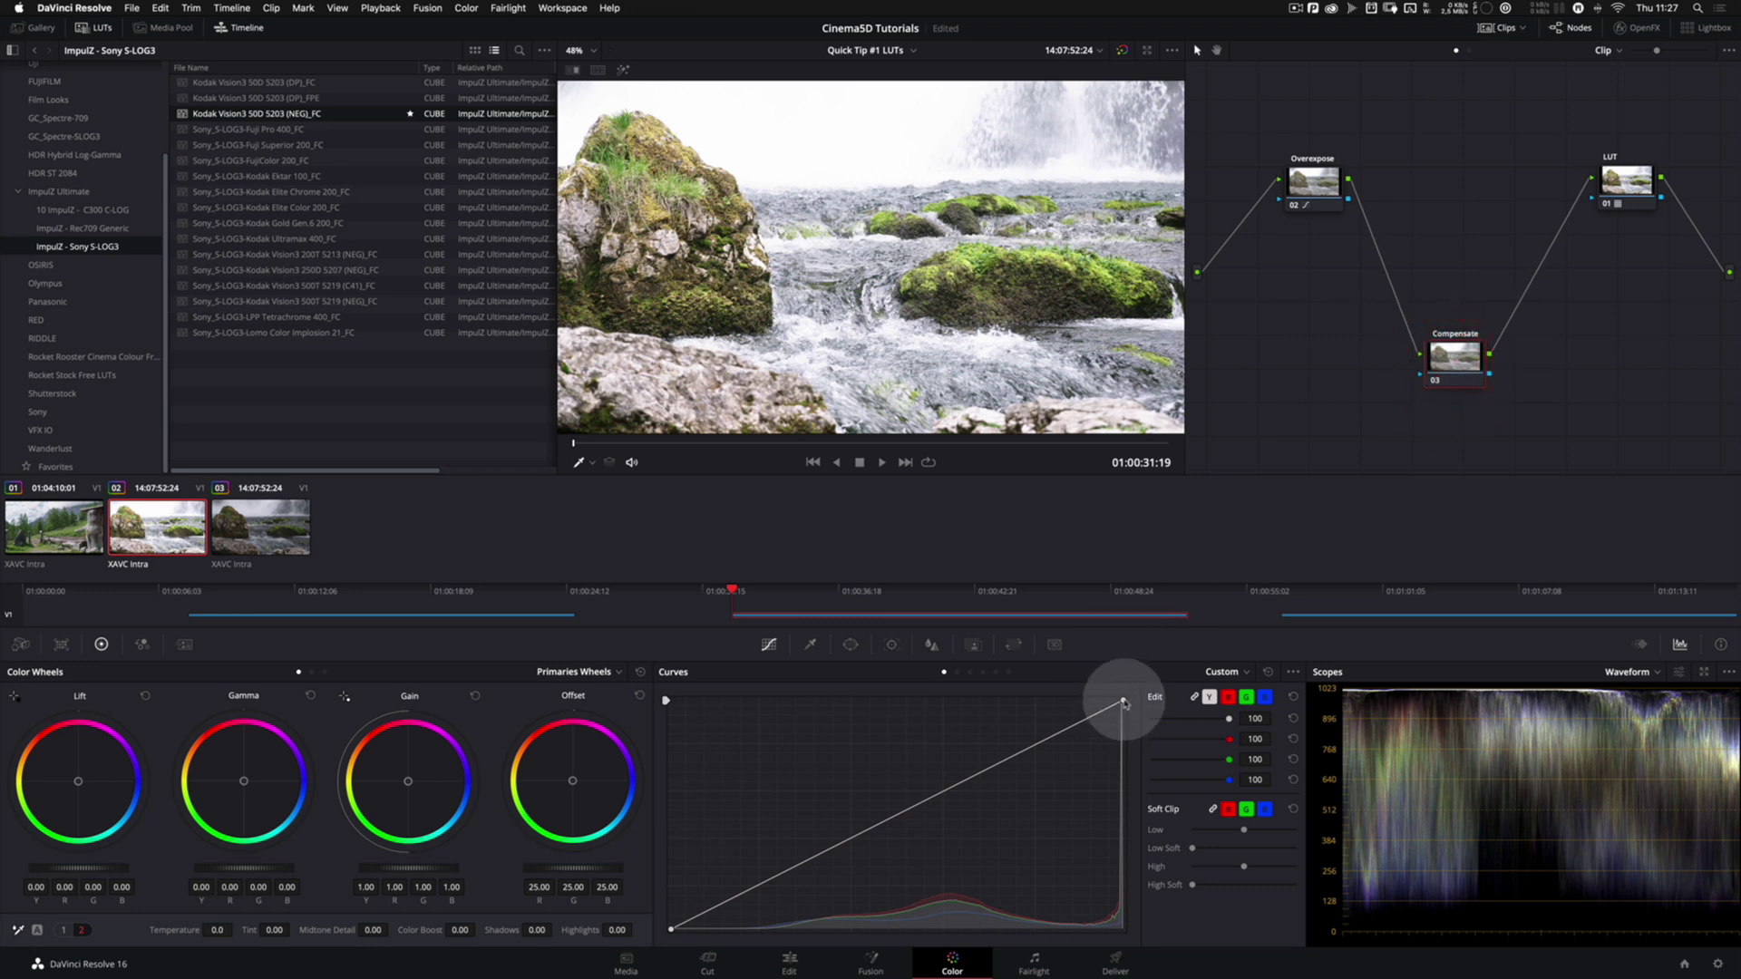
{"action": "left_click_drag", "start_coordinate": [1124, 703], "coordinate": [1150, 817]}
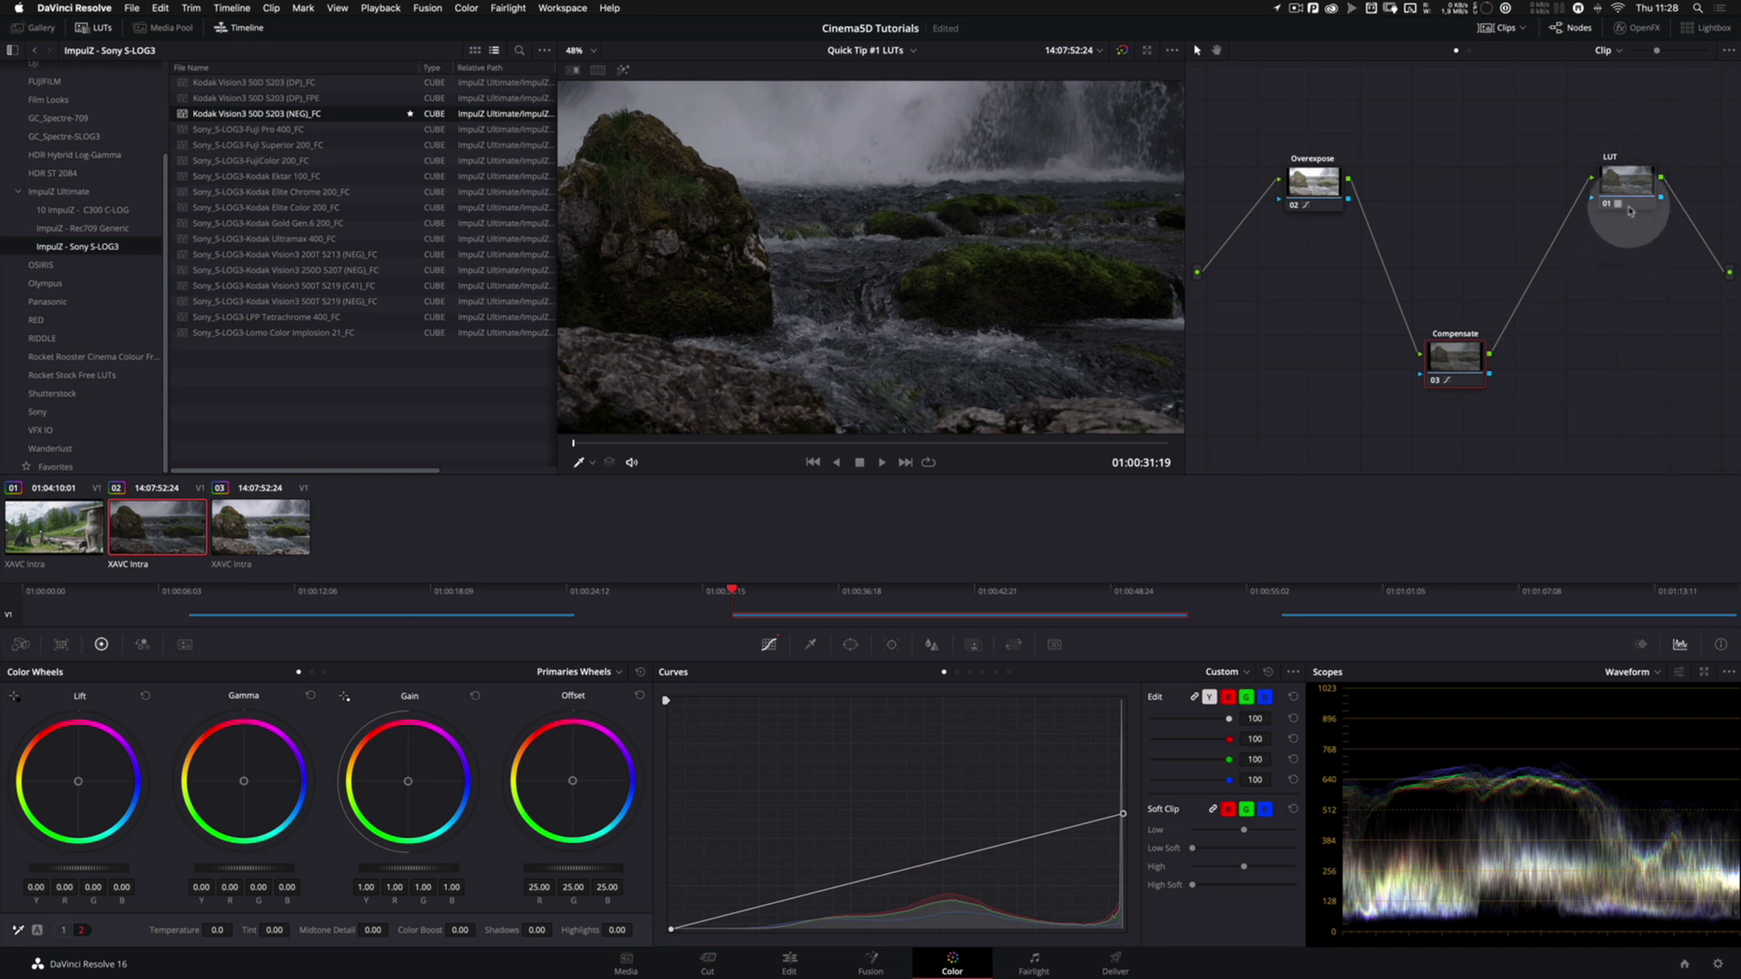
{"action": "left_click_drag", "start_coordinate": [1630, 189], "coordinate": [1620, 191]}
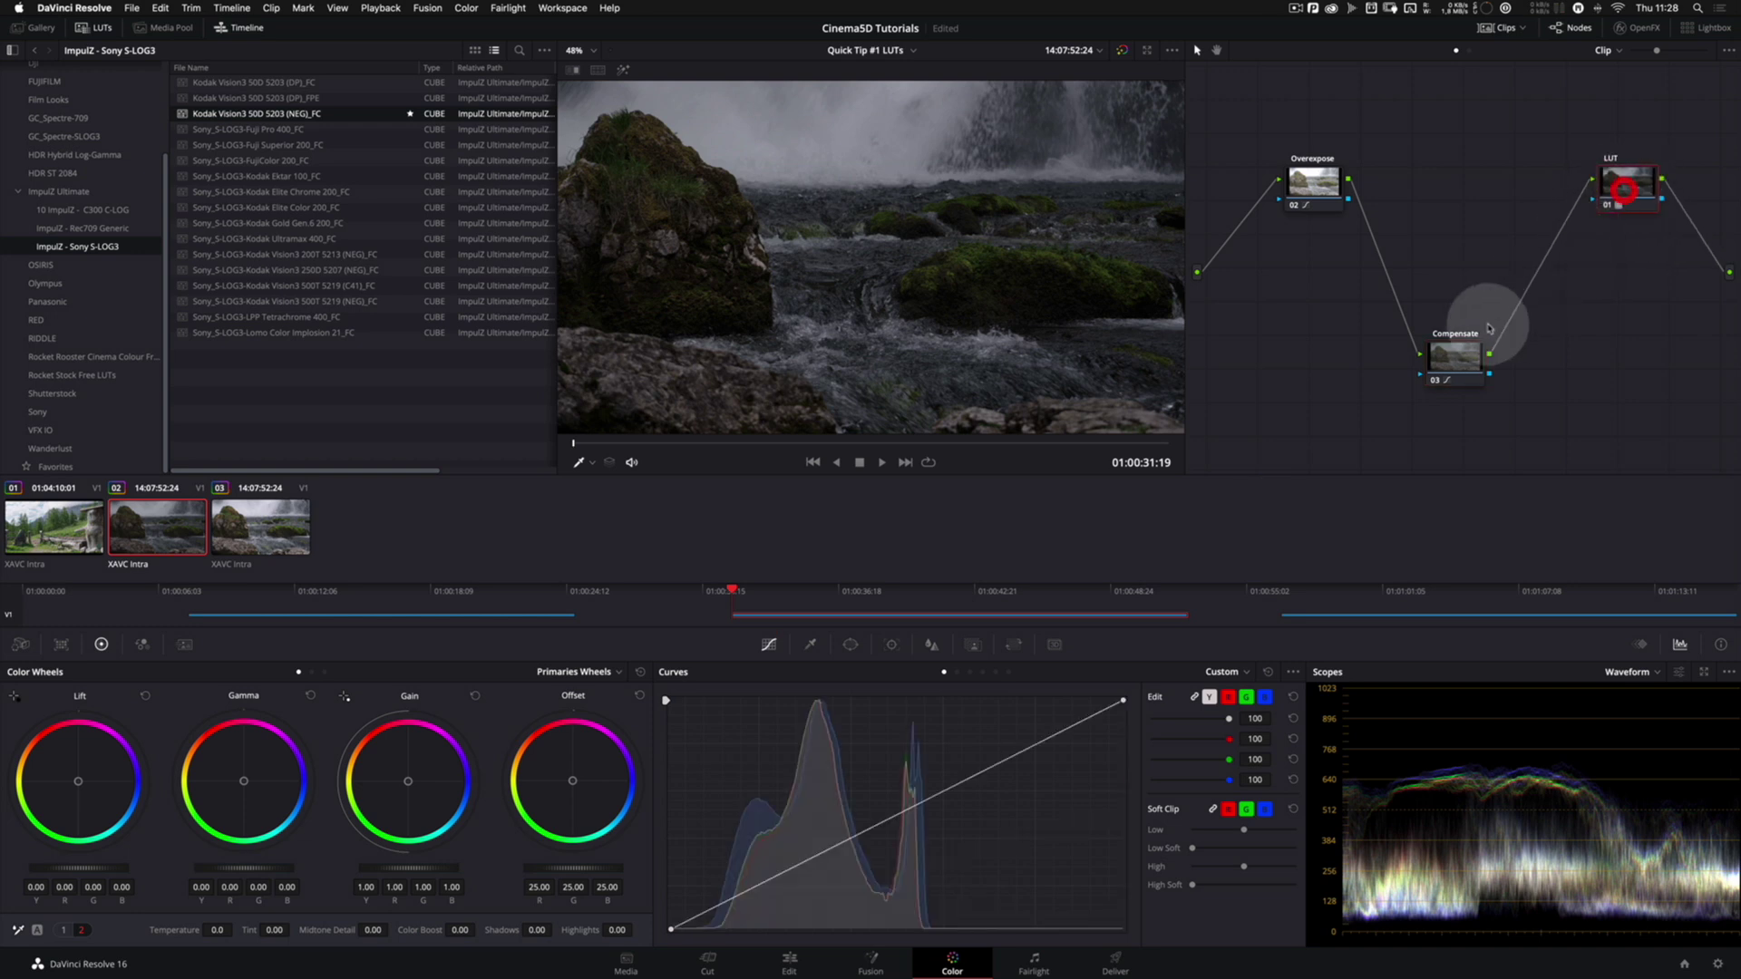
{"action": "left_click_drag", "start_coordinate": [1459, 352], "coordinate": [1446, 339]}
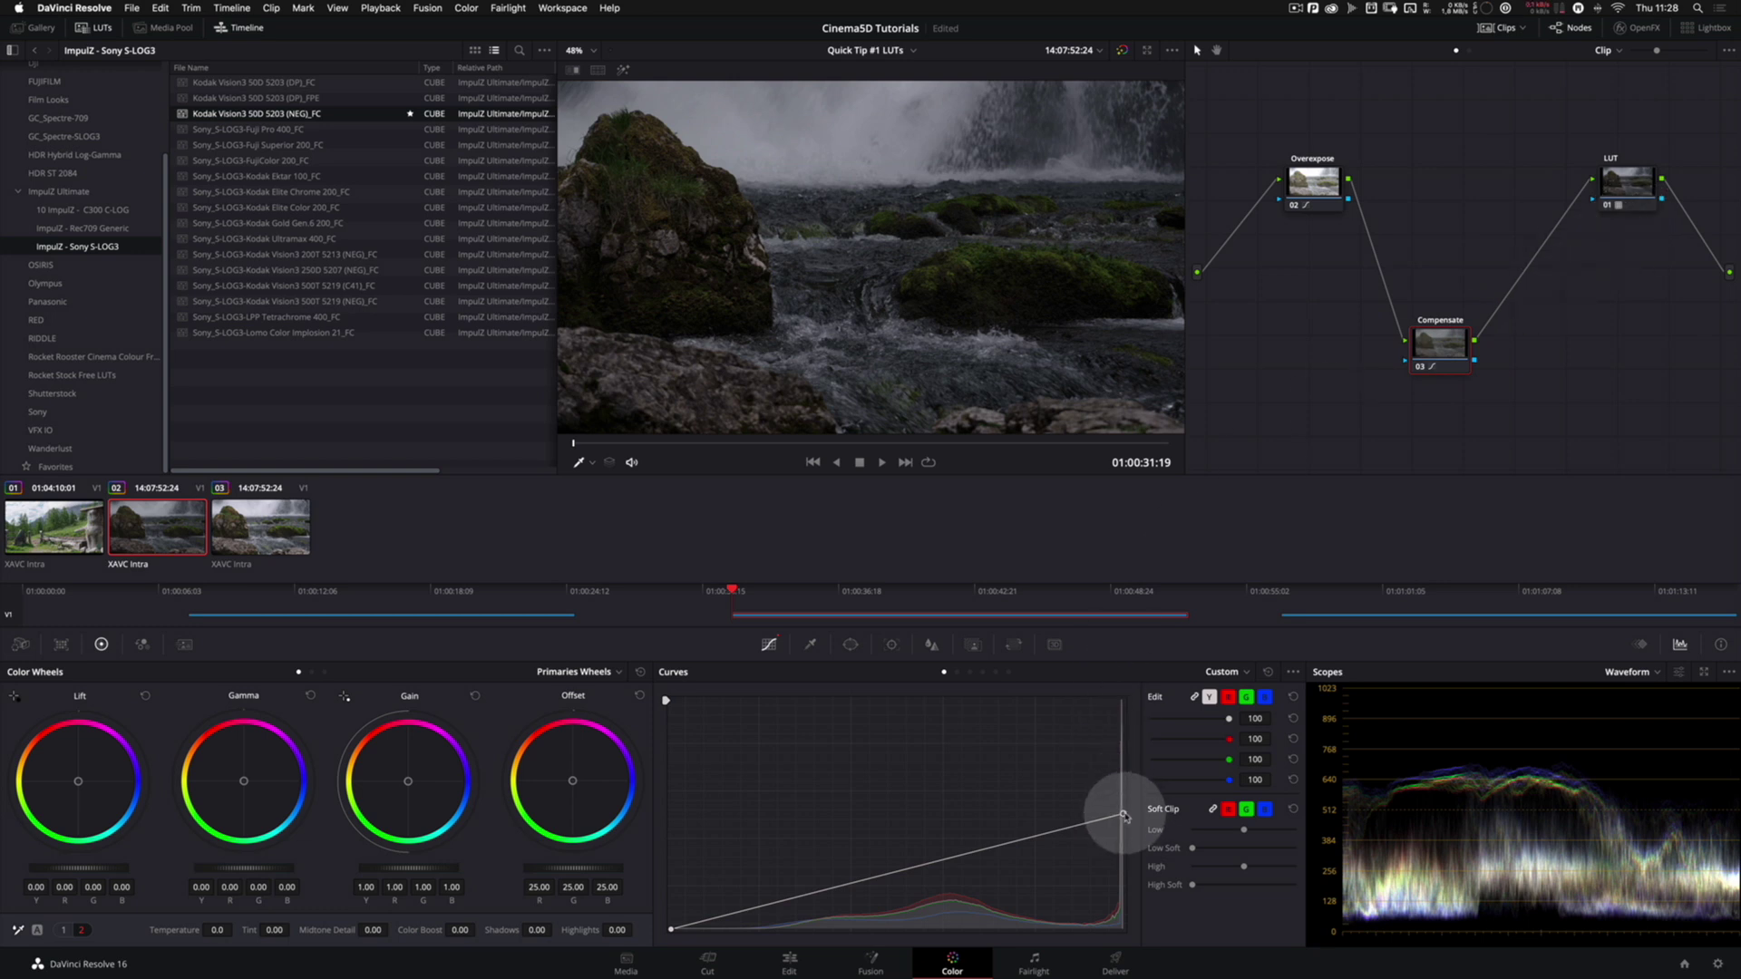
{"action": "left_click_drag", "start_coordinate": [1313, 185], "coordinate": [1315, 177]}
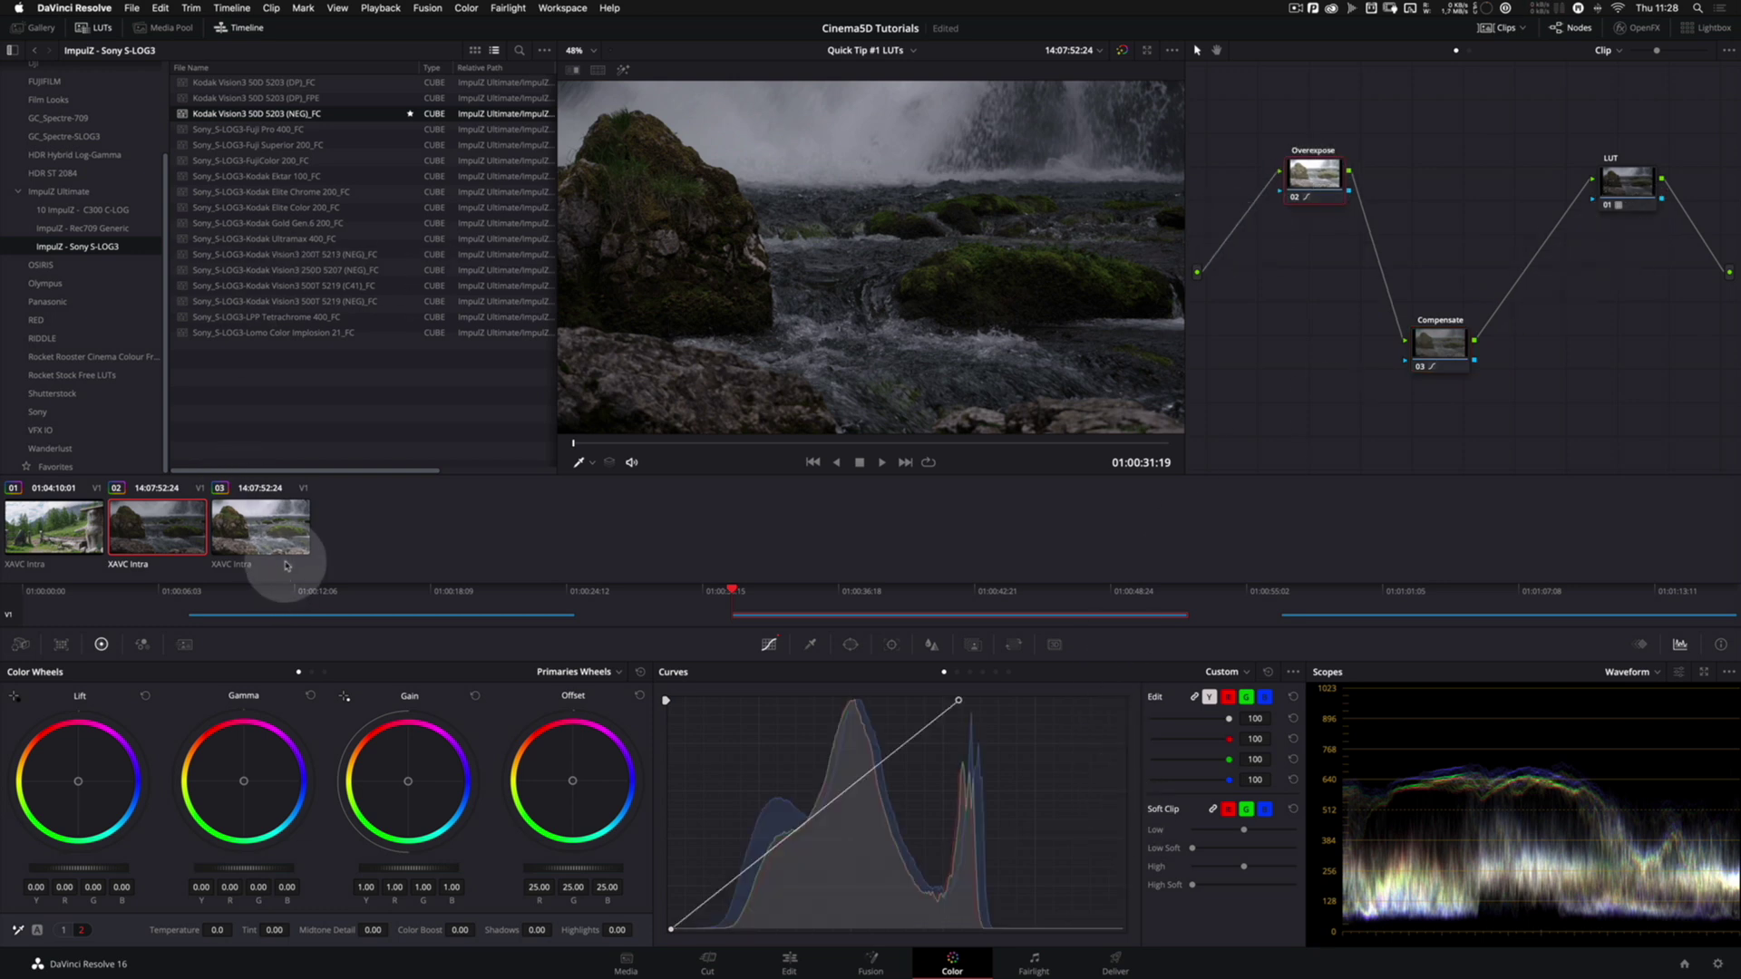
On clip 03, drag the Overexpose node's top curve point left so the waterfall is overexposed before the LUT.
{"action": "left_click", "coordinate": [263, 531]}
{"action": "left_click", "coordinate": [1462, 377]}
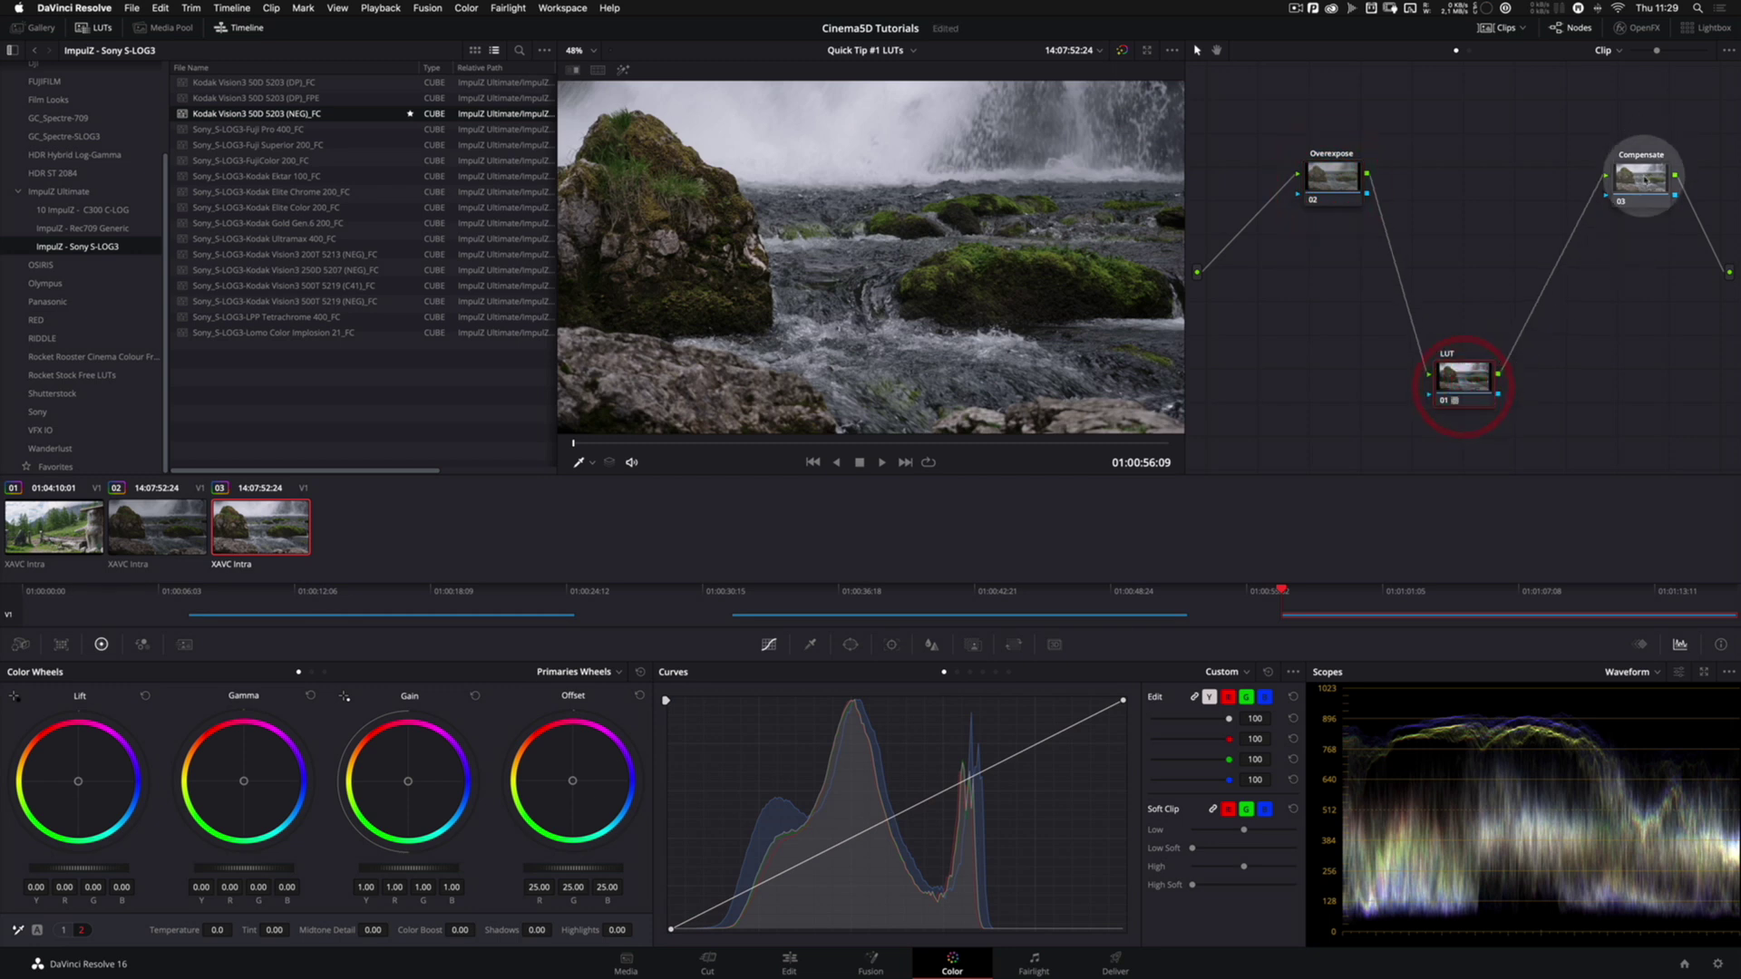
{"action": "left_click_drag", "start_coordinate": [1644, 179], "coordinate": [1655, 166]}
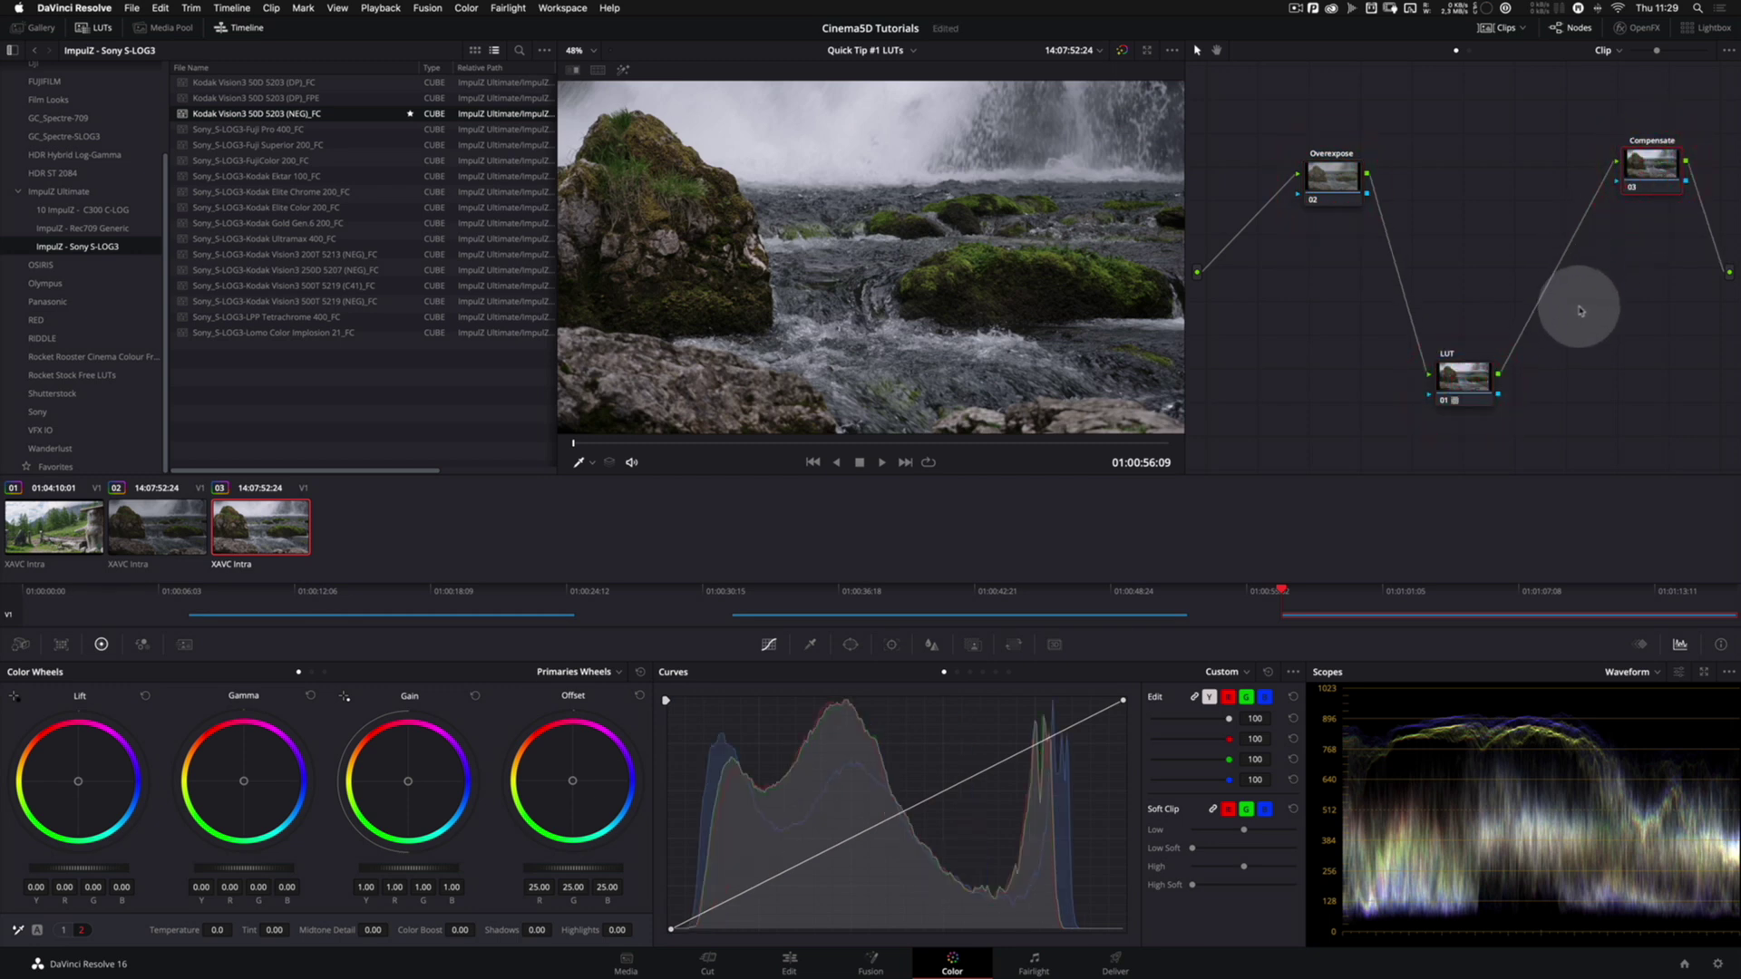
{"action": "left_click_drag", "start_coordinate": [1460, 377], "coordinate": [1467, 381]}
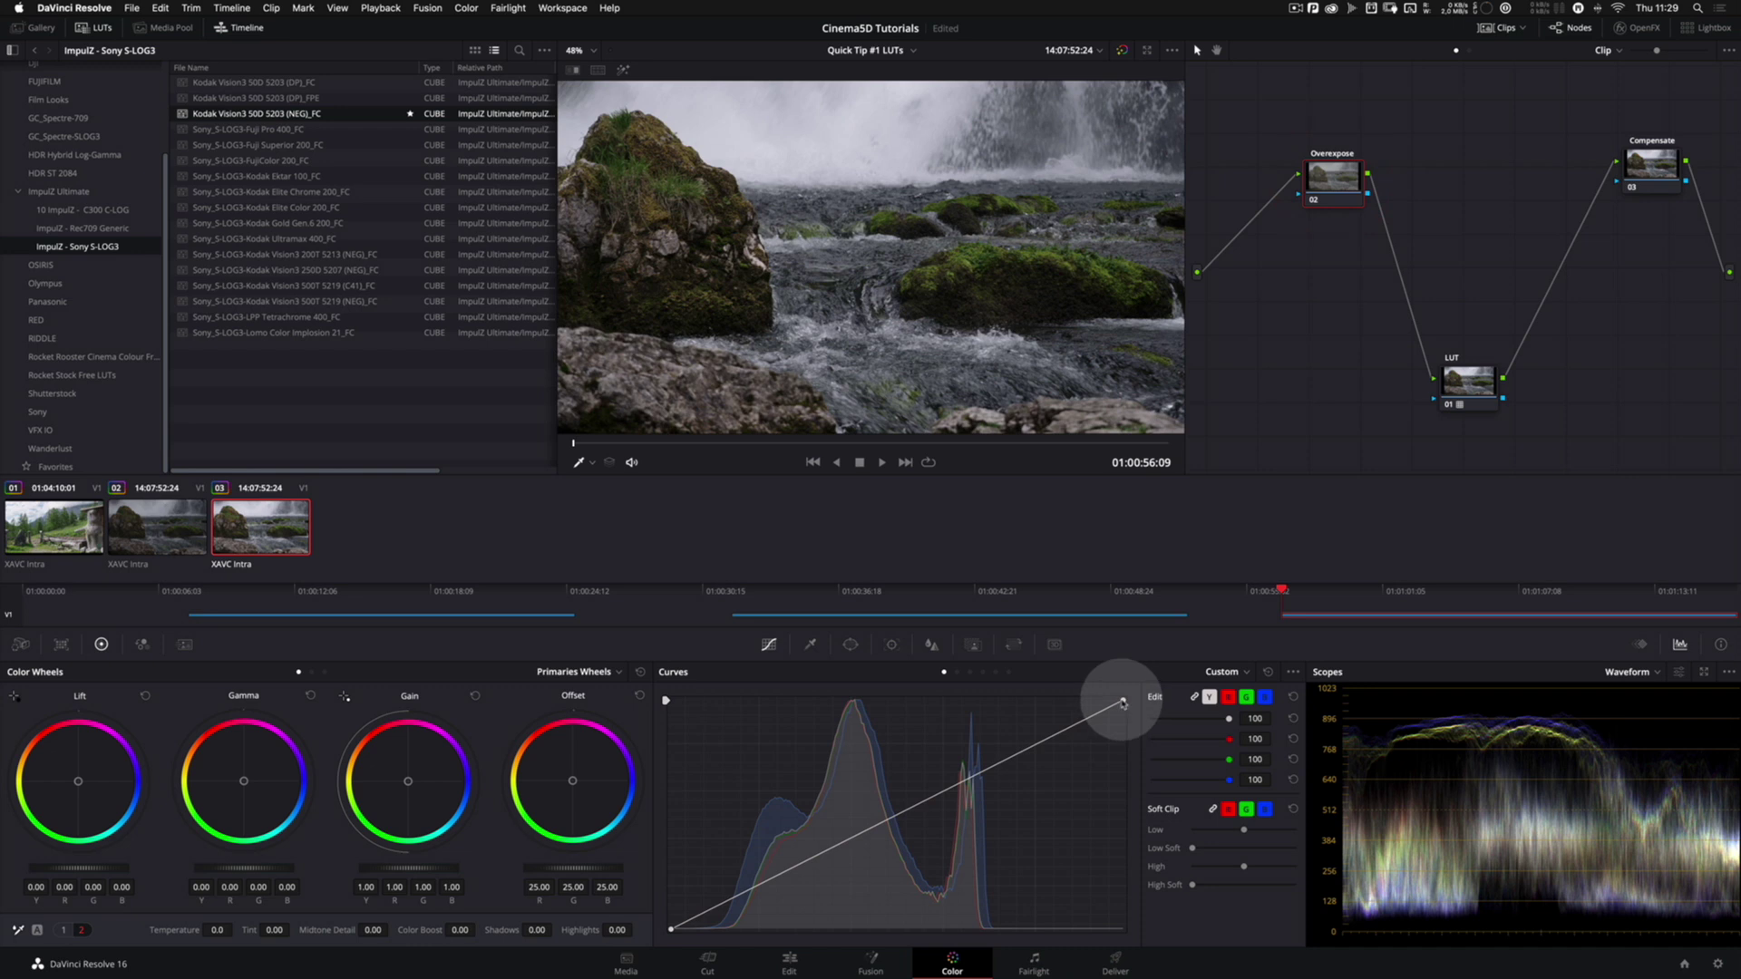
{"action": "mouse_move", "coordinate": [1124, 703]}
{"action": "left_mouse_down"}
{"action": "mouse_move", "coordinate": [976, 663]}
{"action": "mouse_move", "coordinate": [961, 676]}
{"action": "left_mouse_up"}
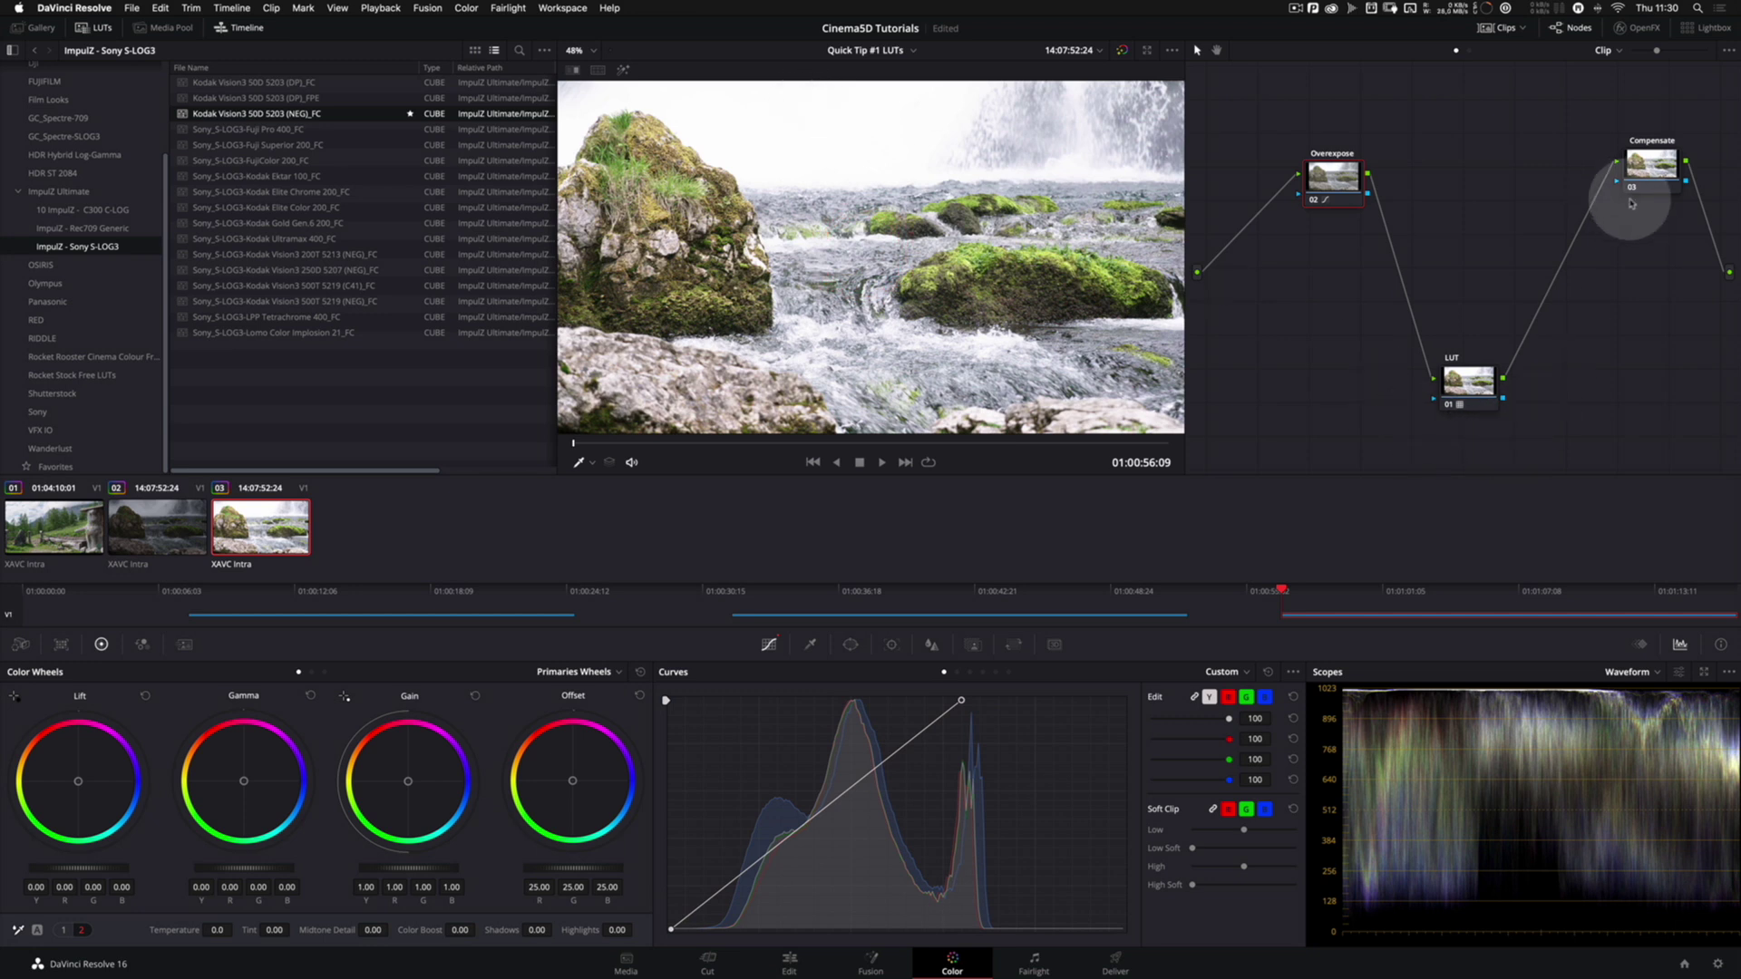
Pull down the top curve point on clip 03's post-LUT Compensate node, leaving flat grey highlights.
{"action": "left_click_drag", "start_coordinate": [1651, 165], "coordinate": [1638, 197]}
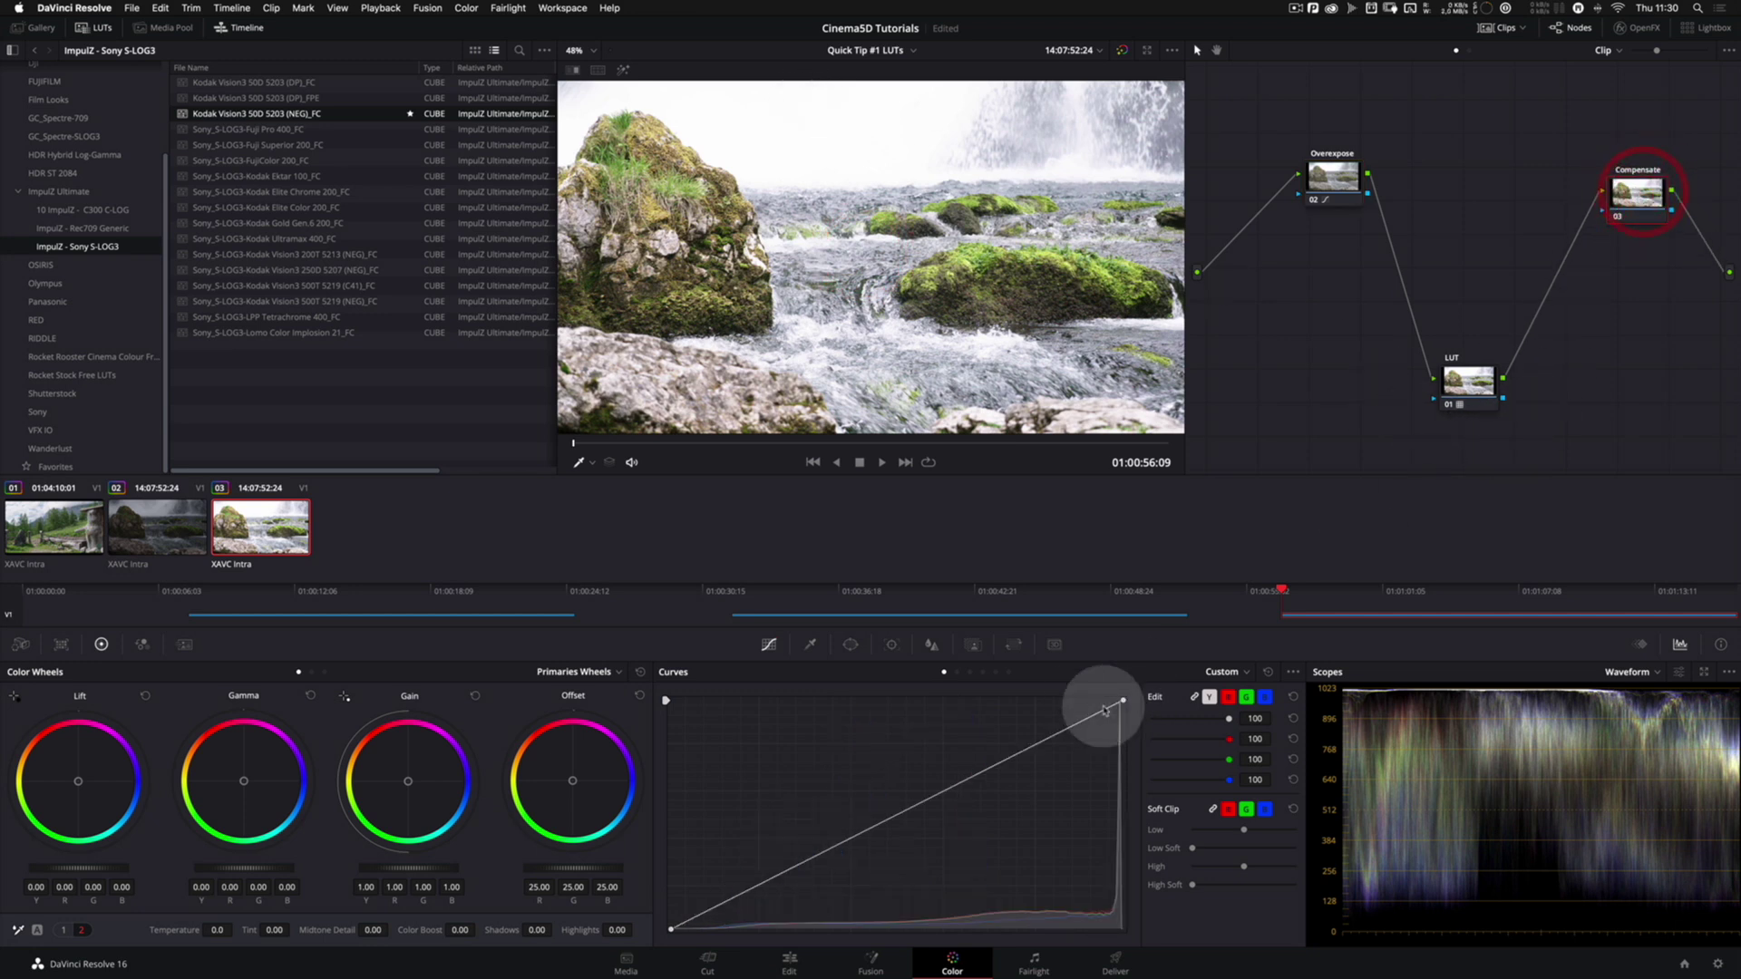
{"action": "left_click_drag", "start_coordinate": [1125, 706], "coordinate": [1141, 785]}
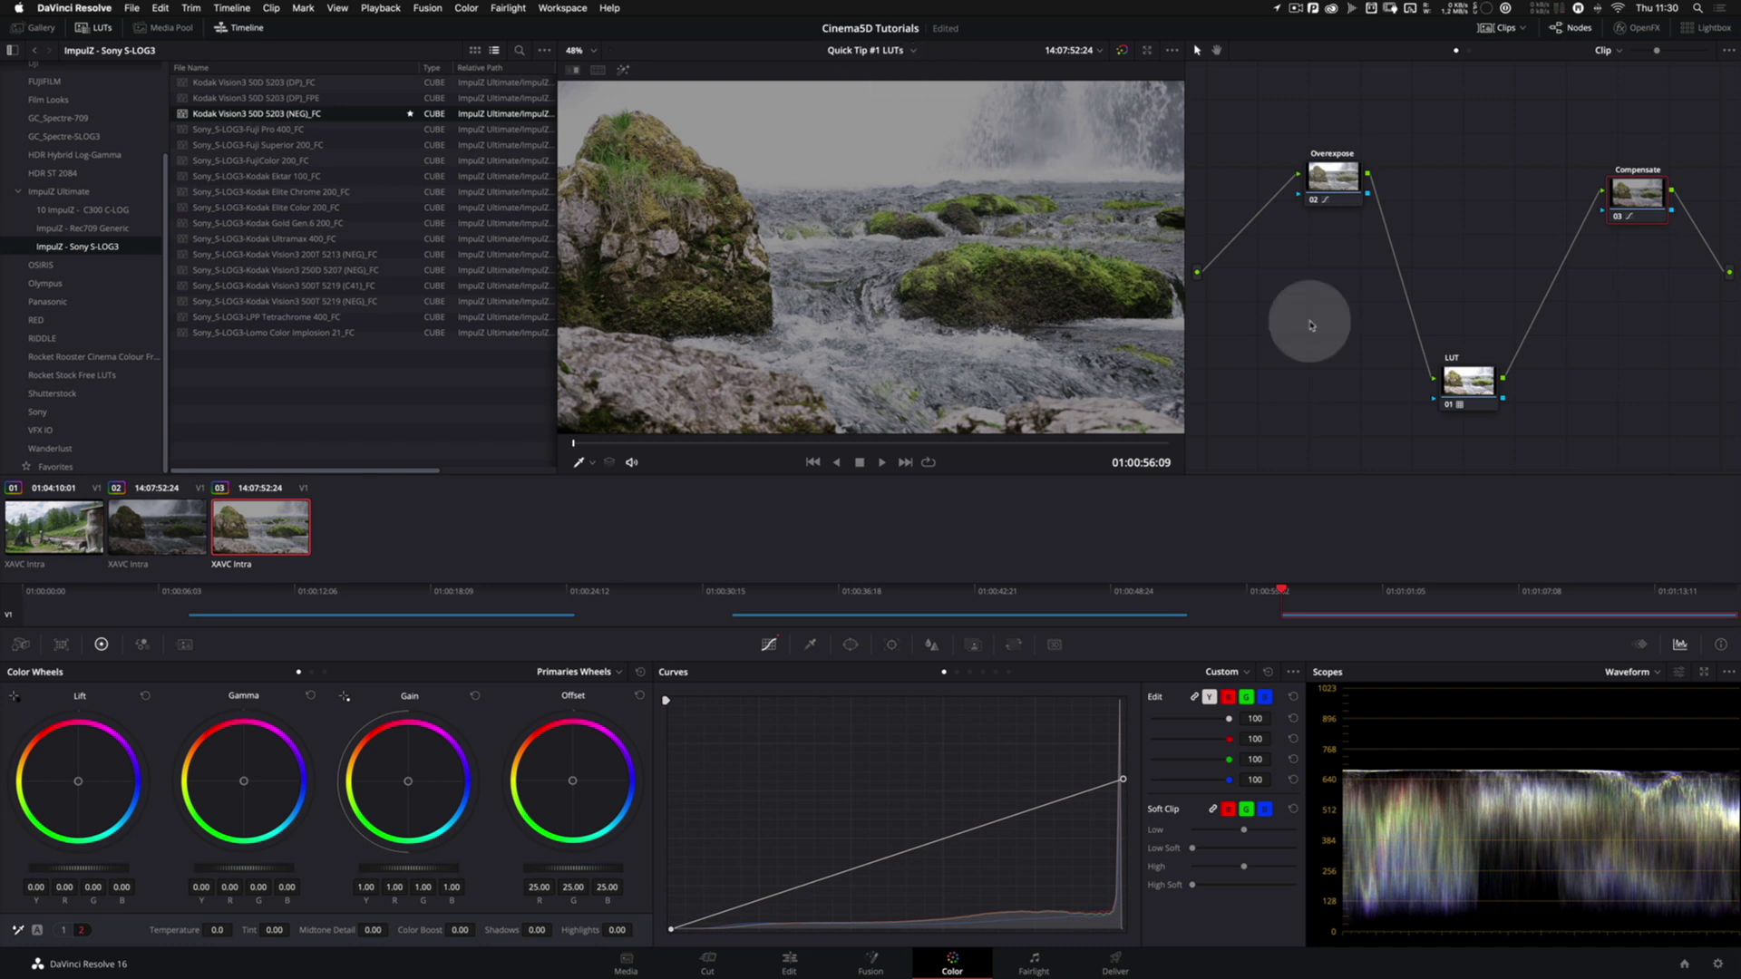
{"action": "left_click", "coordinate": [1469, 385]}
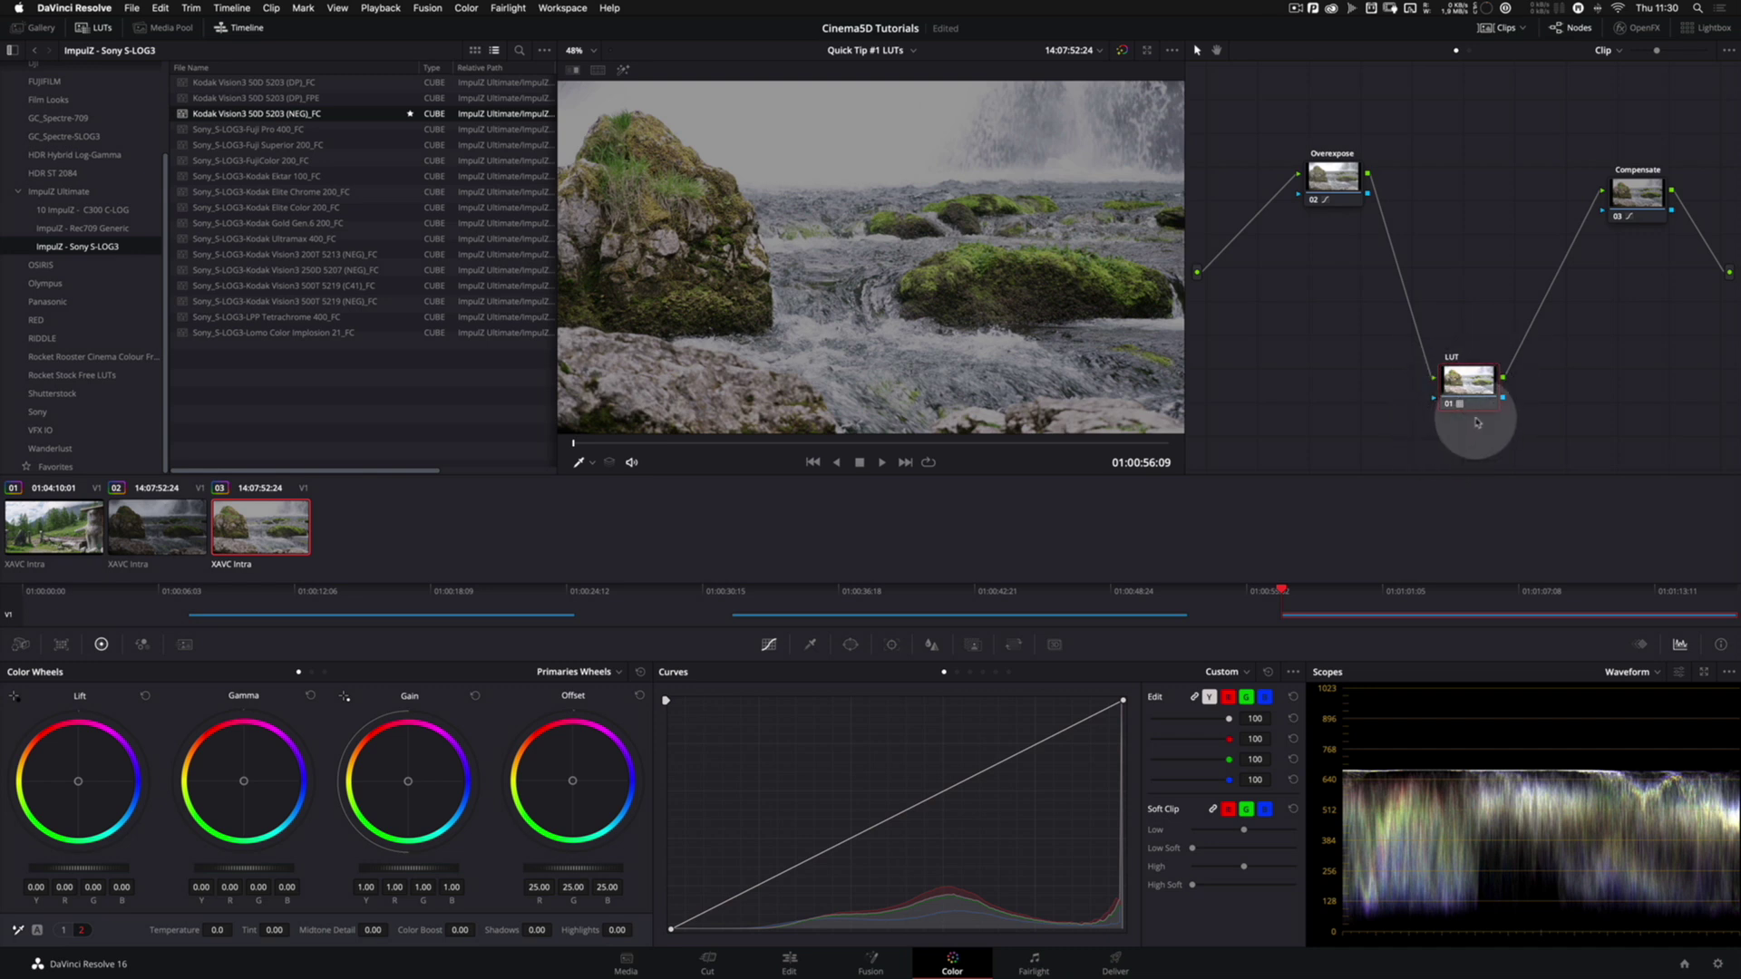
Return to clip 02 and select its last-placed LUT node to compare its darker, contrastier waterfall.
{"action": "left_click_drag", "start_coordinate": [1470, 379], "coordinate": [1470, 364]}
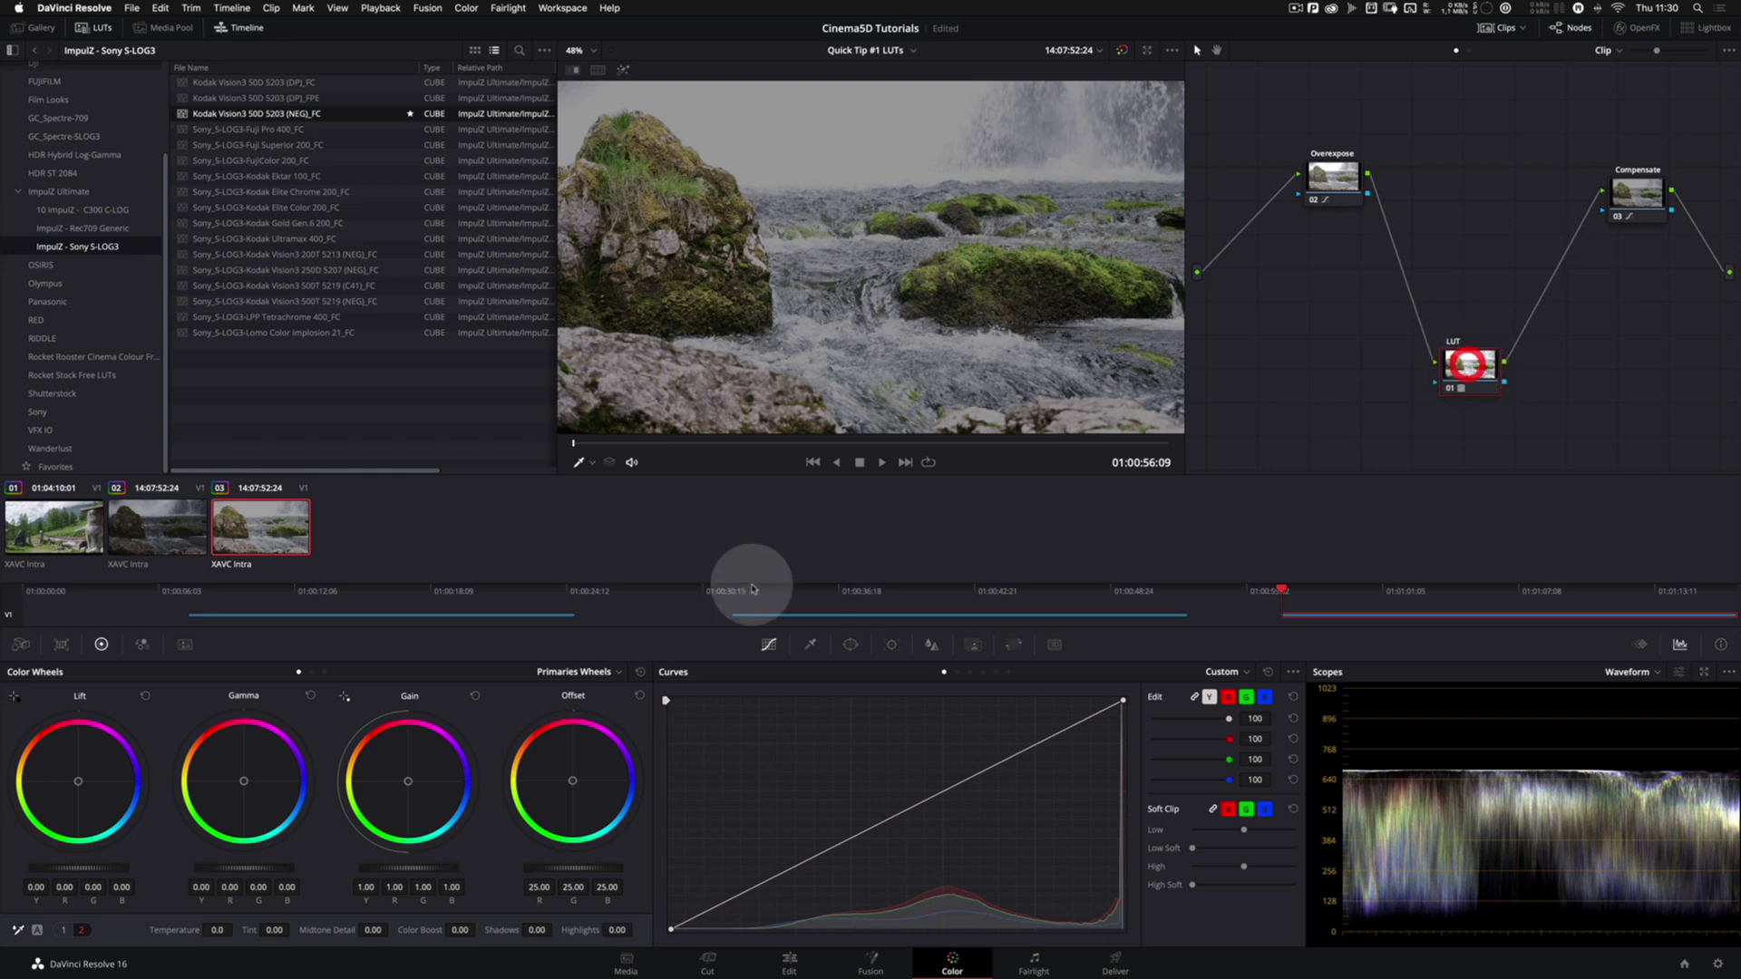
{"action": "left_click", "coordinate": [168, 530]}
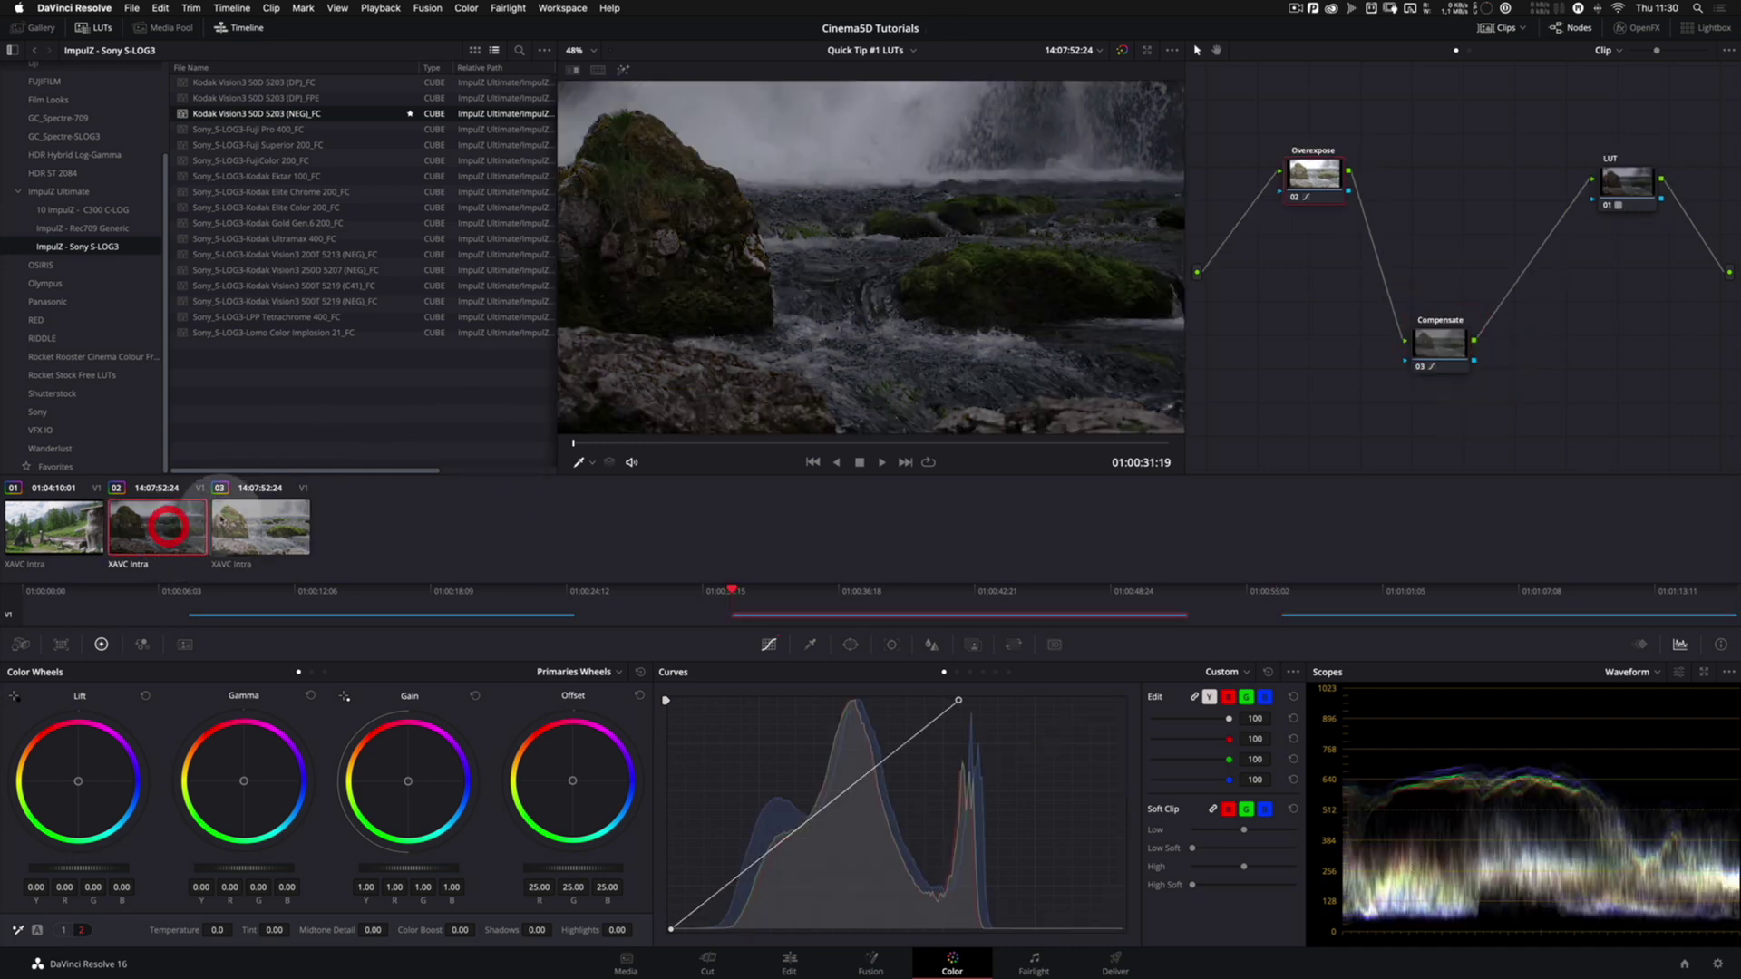
{"action": "left_click", "coordinate": [1623, 193]}
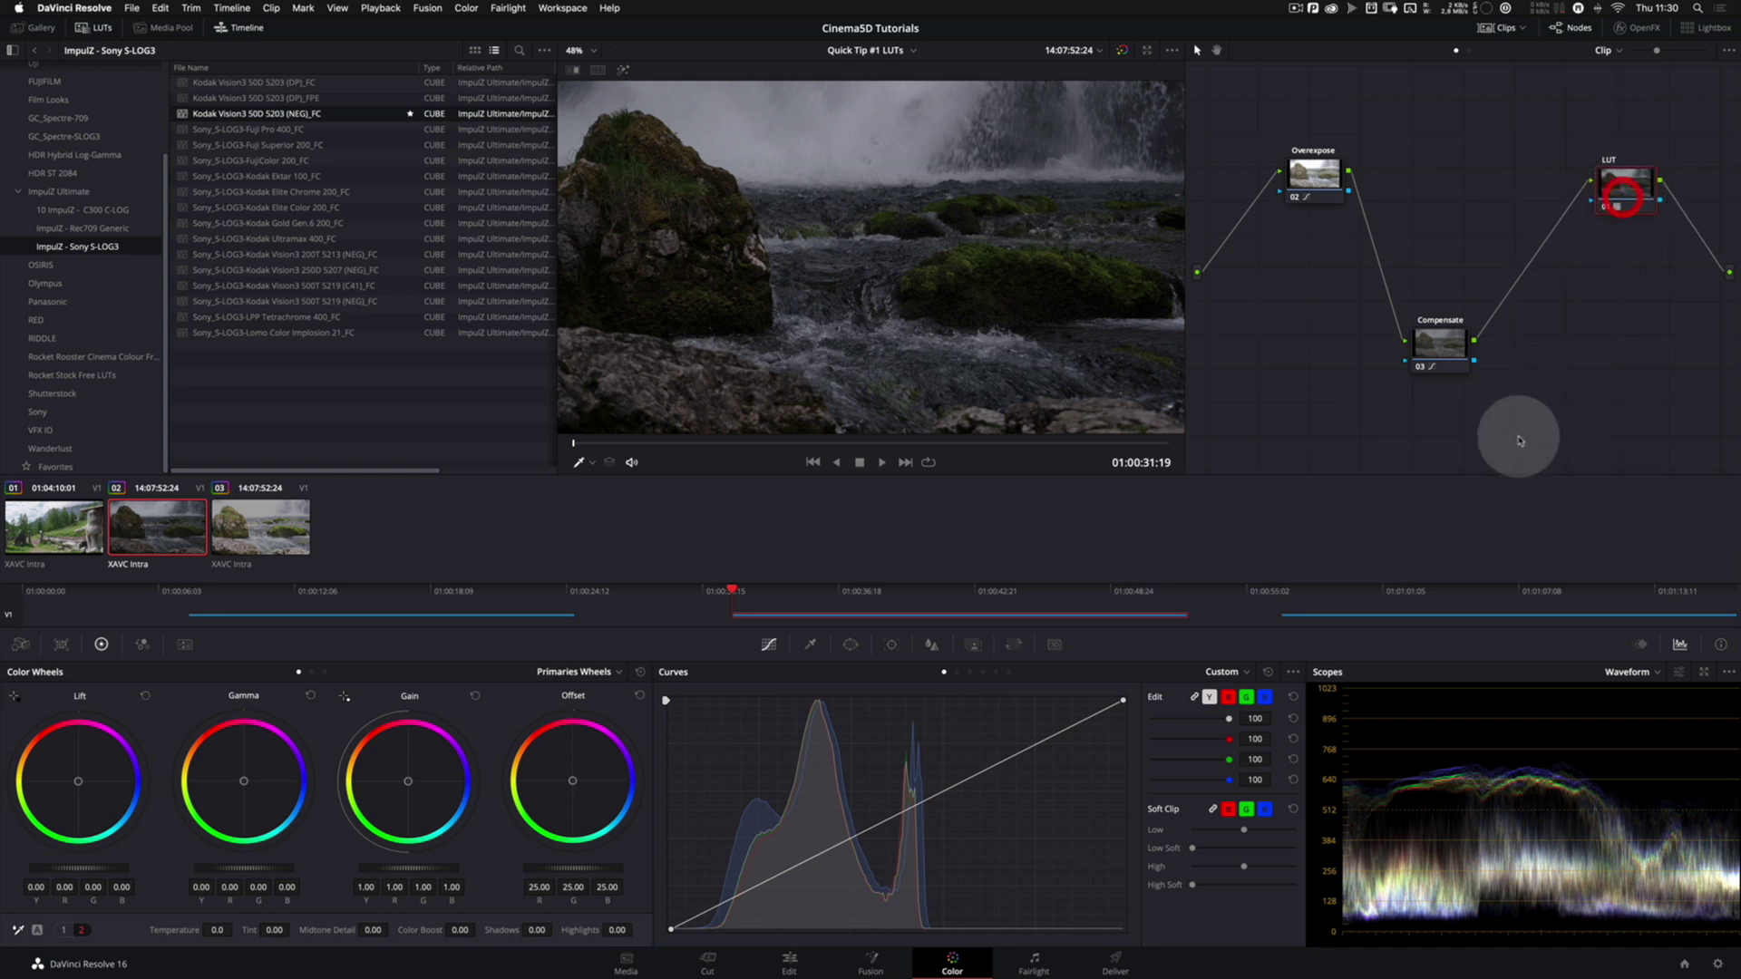